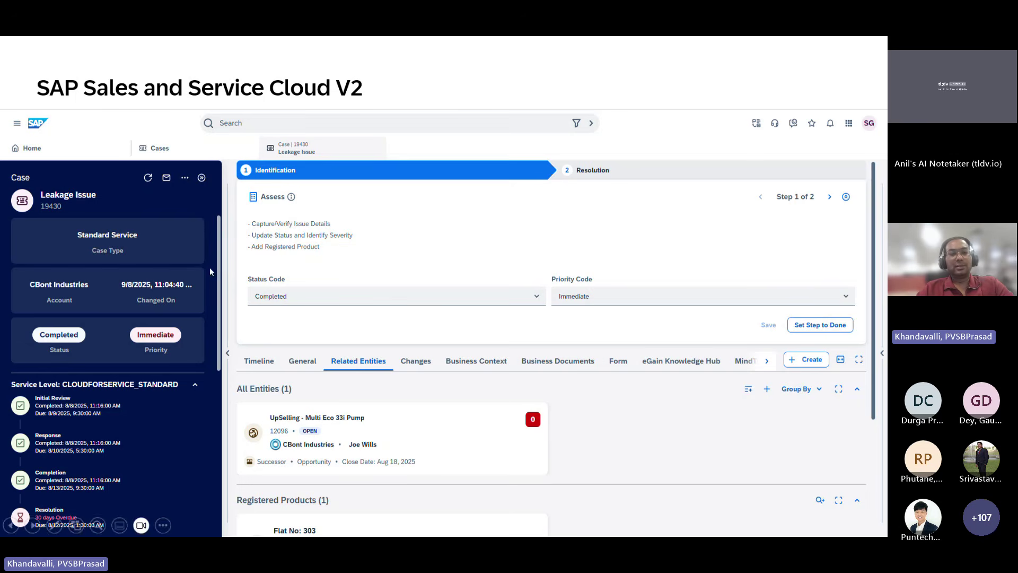
# - Advance the presentation to the Demo slide and switch to the browser
pyautogui.hotkey('alt', 'Tab')
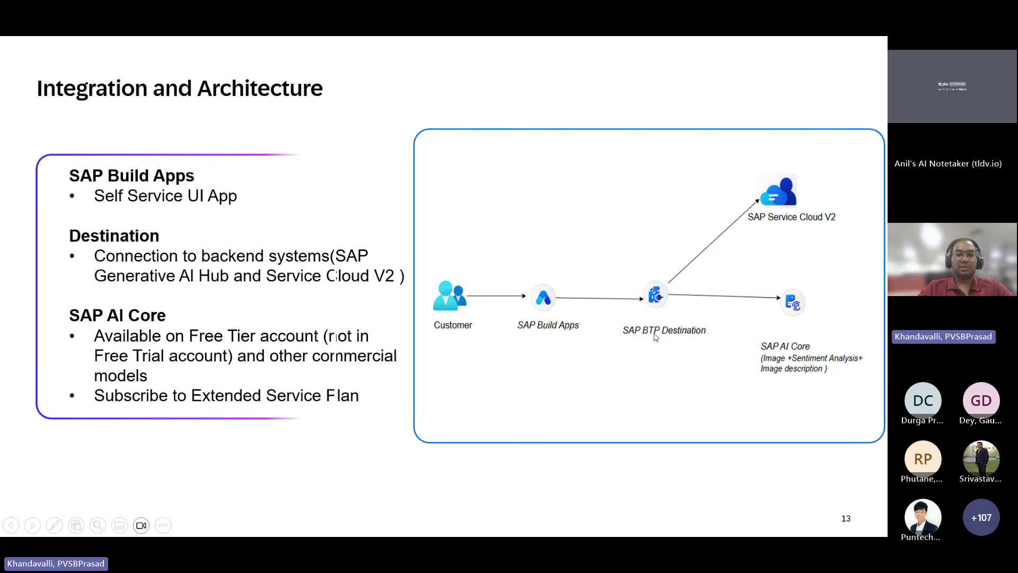
pyautogui.click(298, 438)
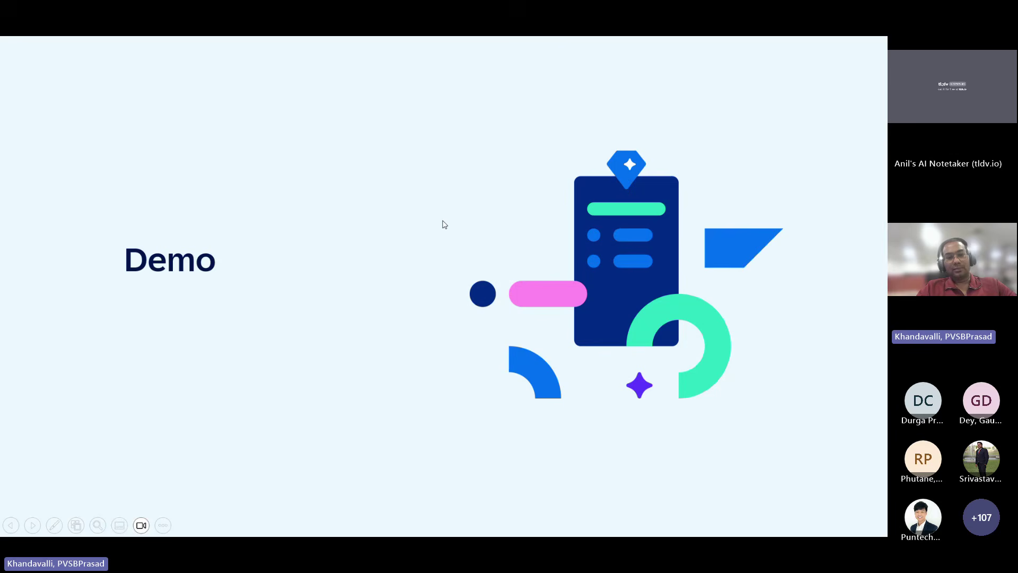
pyautogui.hotkey('alt', 'Tab')
pyautogui.hotkey('alt', 'Tab')
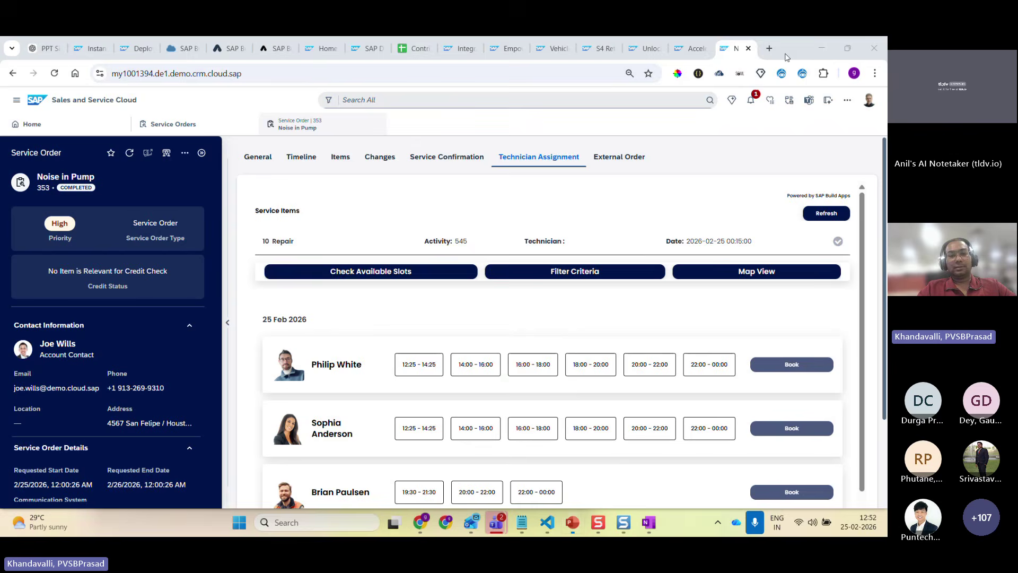
# - Examine the application subscriptions of the IAC APJ Workshop subaccount in SAP BTP Cockpit
pyautogui.click(88, 52)
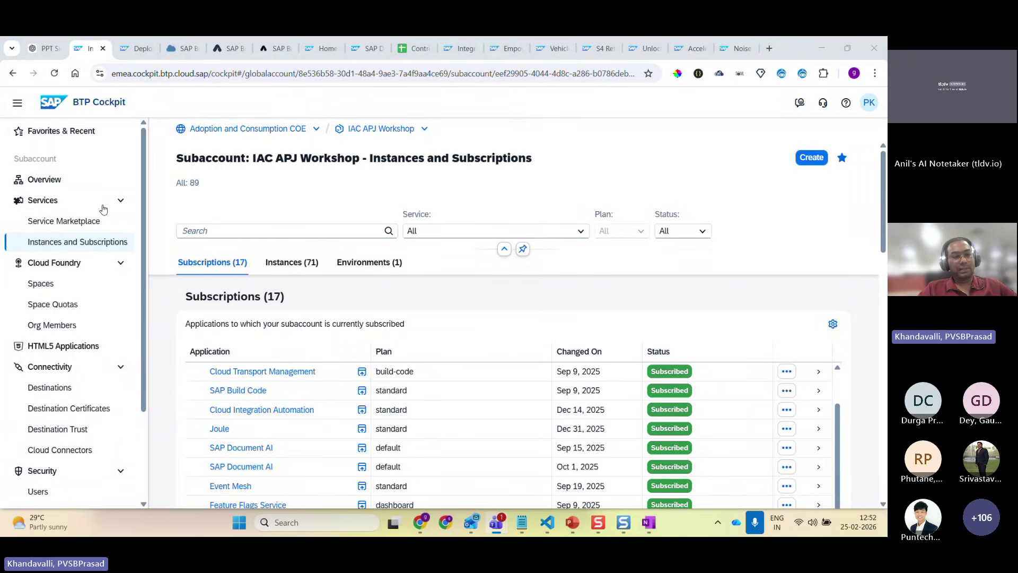
pyautogui.scroll(-3, 72, 287)
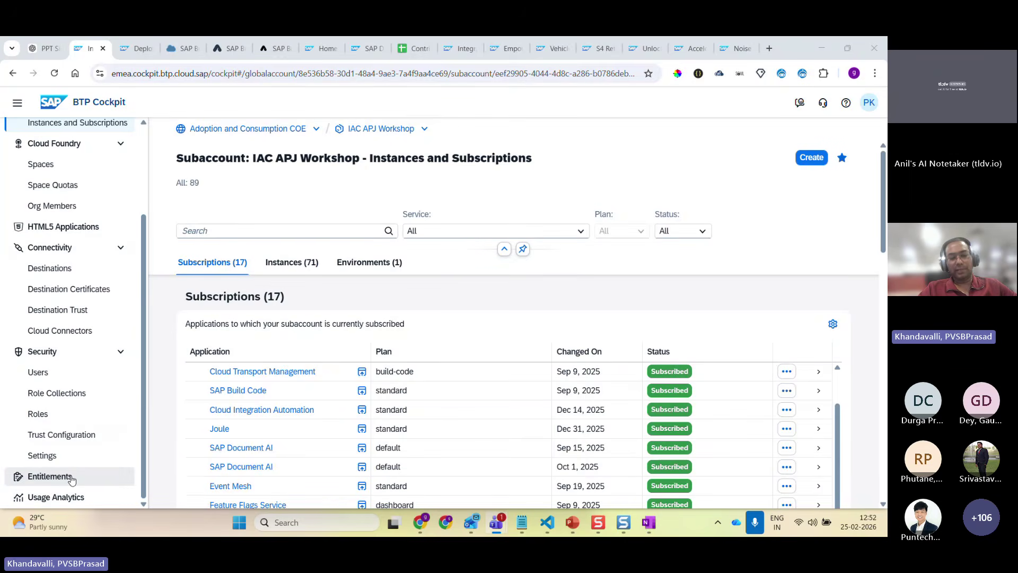
pyautogui.scroll(3, 73, 478)
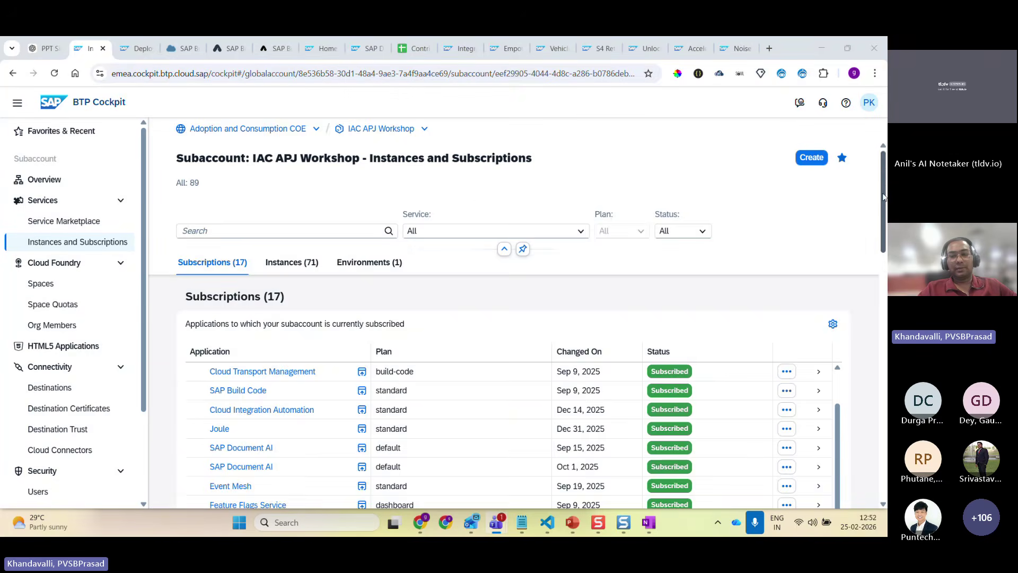
pyautogui.scroll(-5, 513, 371)
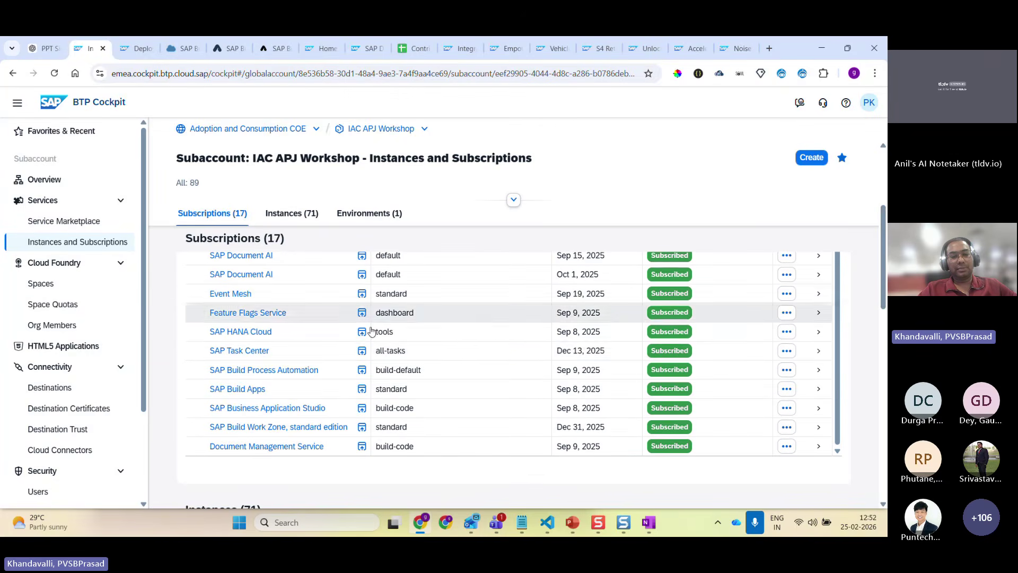
pyautogui.scroll(1, 246, 352)
pyautogui.scroll(4, 246, 352)
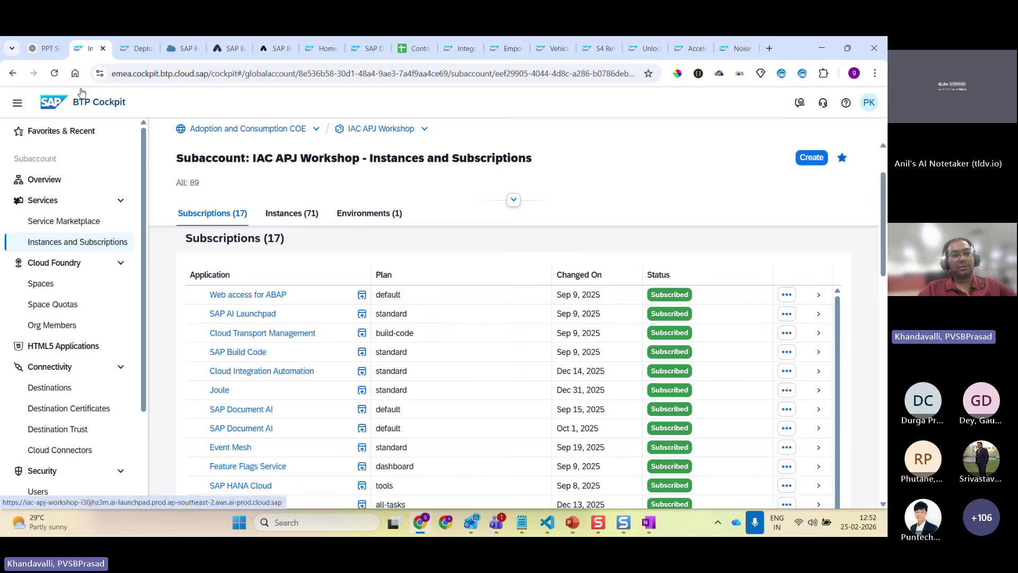
# - Go to SAP AI Launchpad and display the ML Operations deployments
pyautogui.click(240, 316)
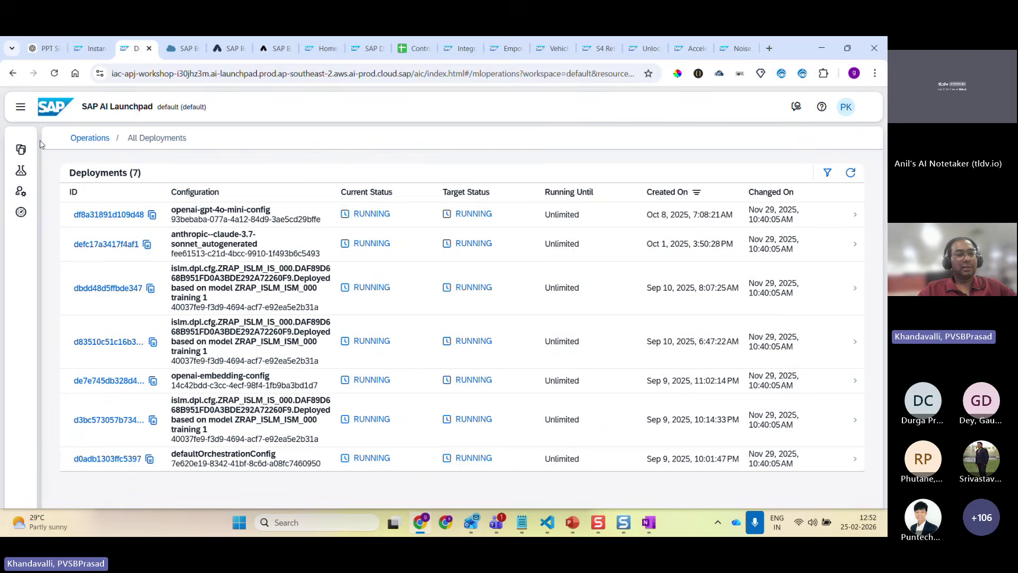
pyautogui.click(20, 107)
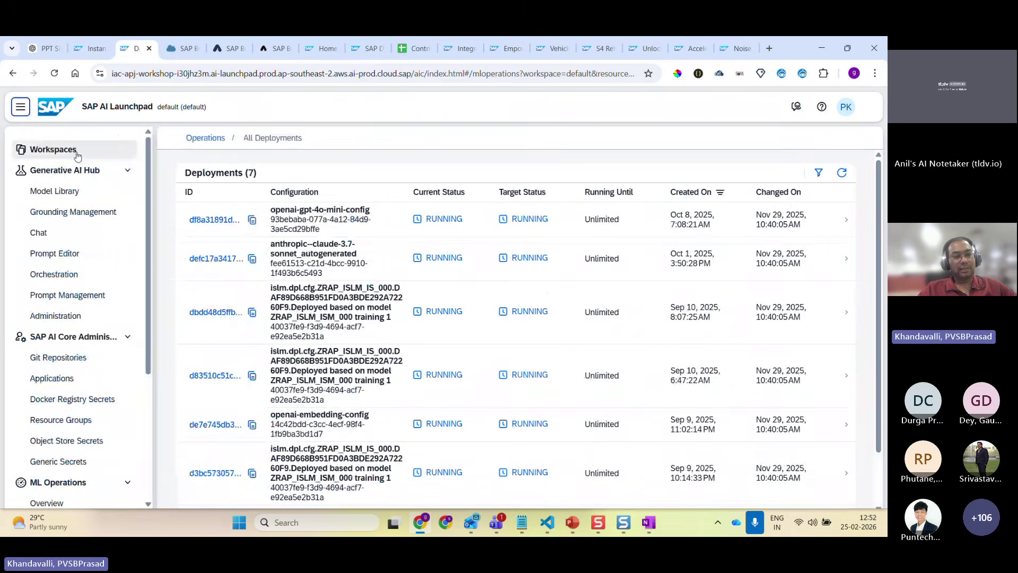
pyautogui.scroll(-4, 79, 318)
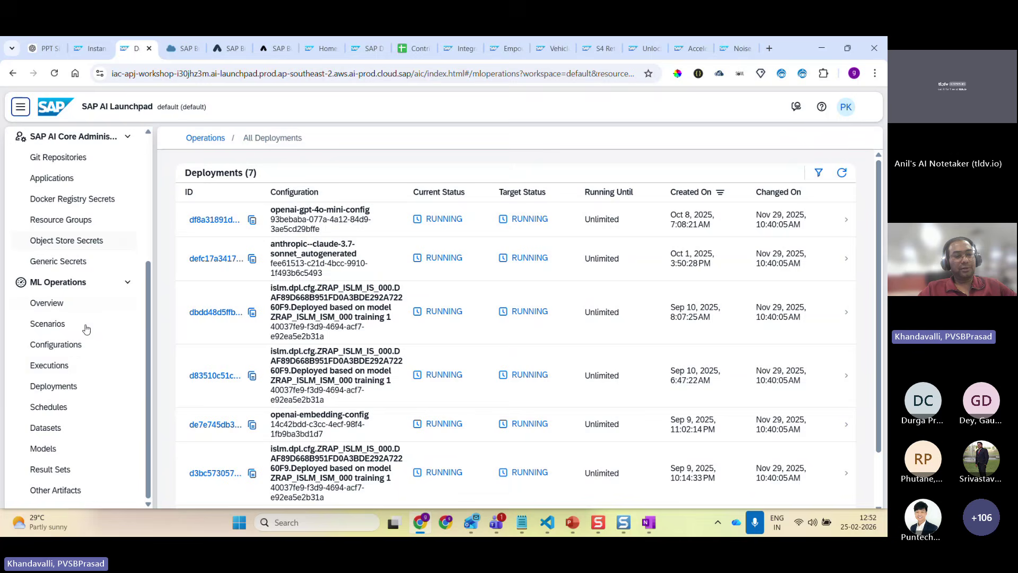
pyautogui.click(61, 388)
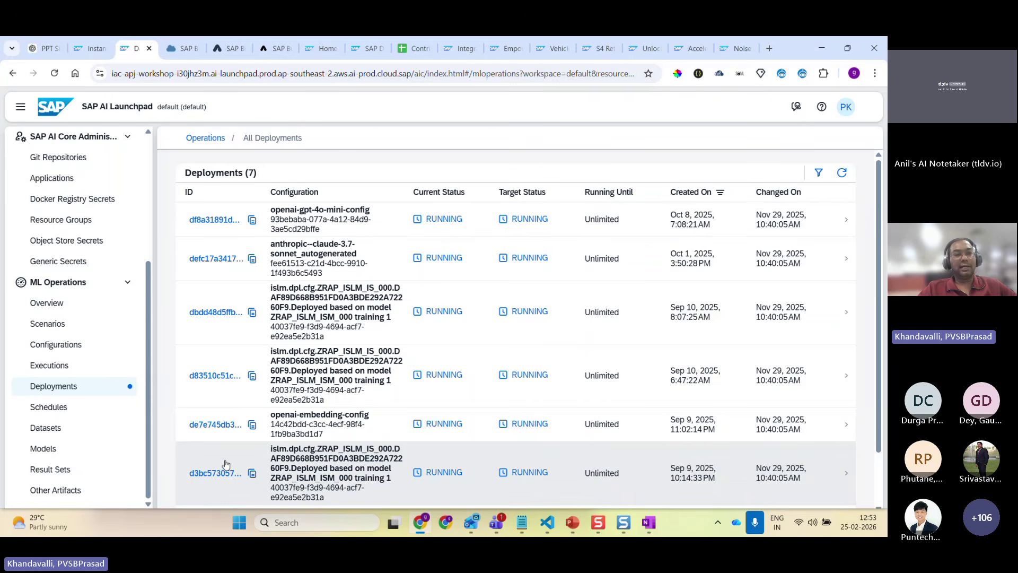
# - Go to the SAP Build lobby and view the objectives offered for a new project
pyautogui.click(177, 49)
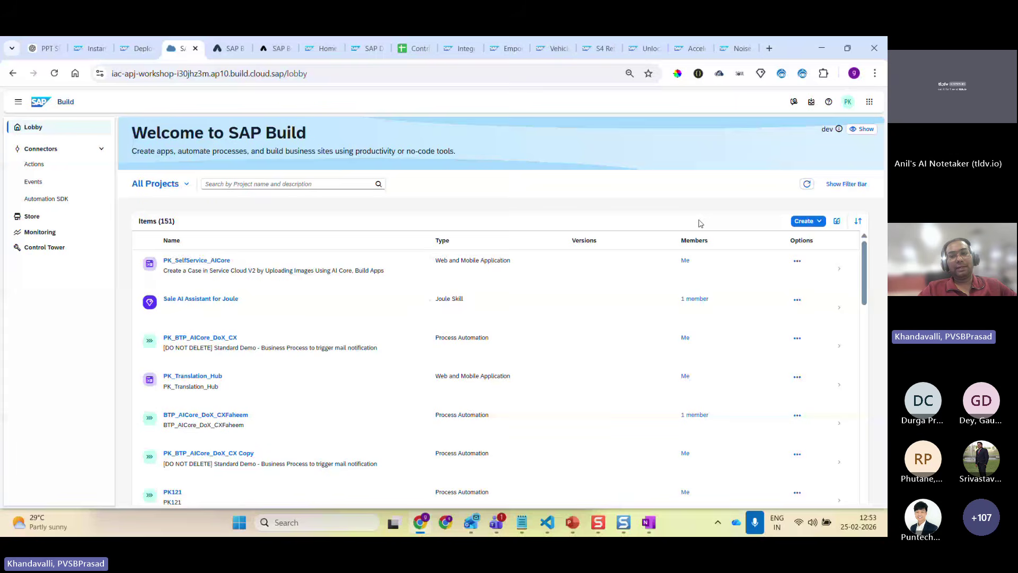
pyautogui.click(804, 221)
pyautogui.click(782, 233)
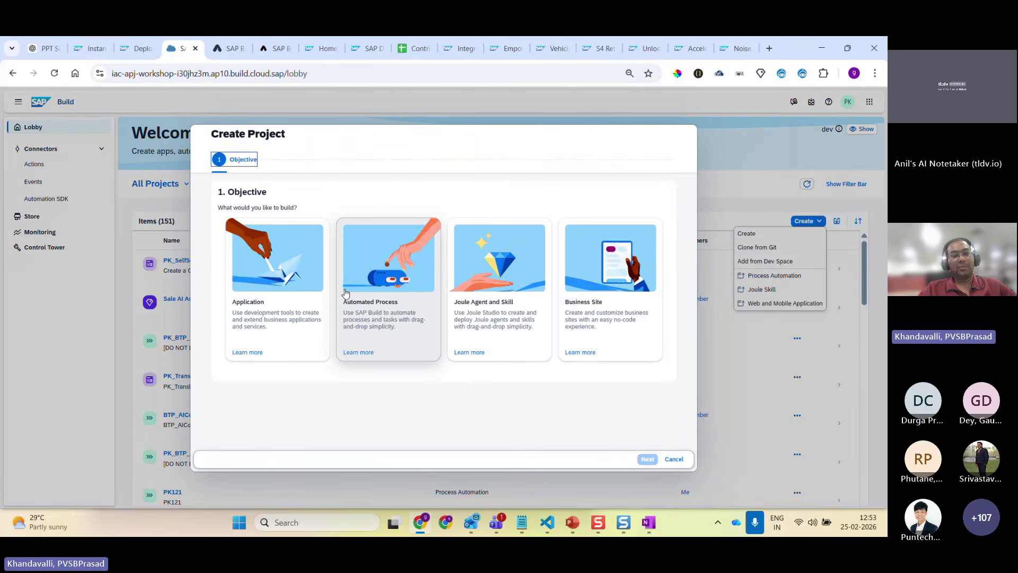
pyautogui.click(675, 459)
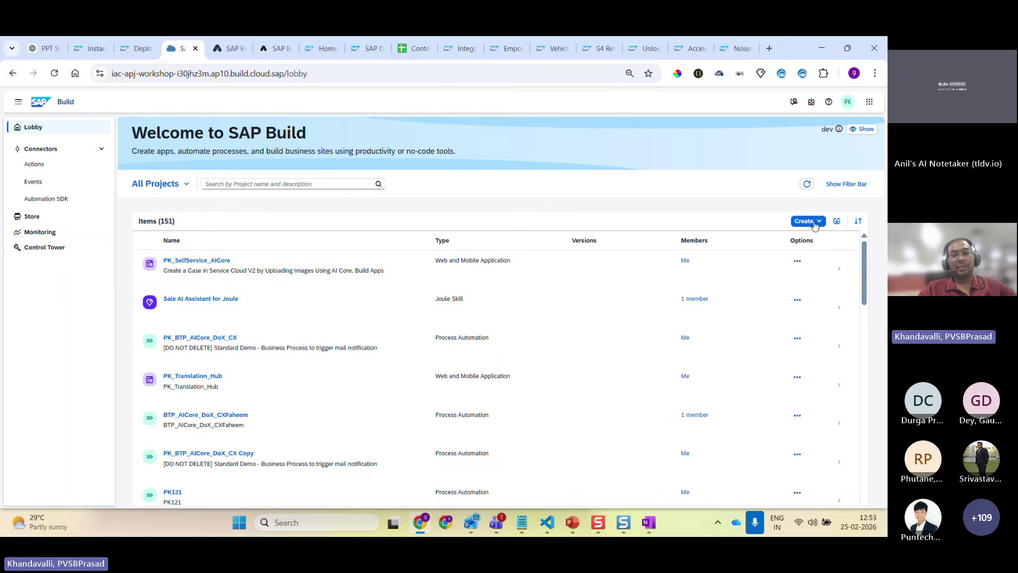
# - View the category choices for a new project with the Application objective, and exit without creating it
pyautogui.click(815, 223)
pyautogui.click(746, 233)
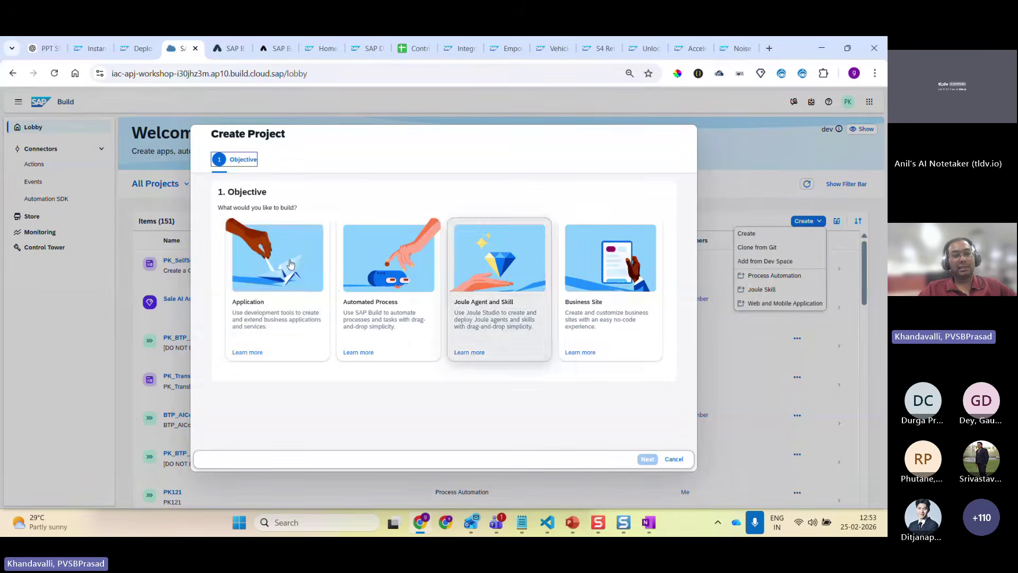
pyautogui.click(297, 265)
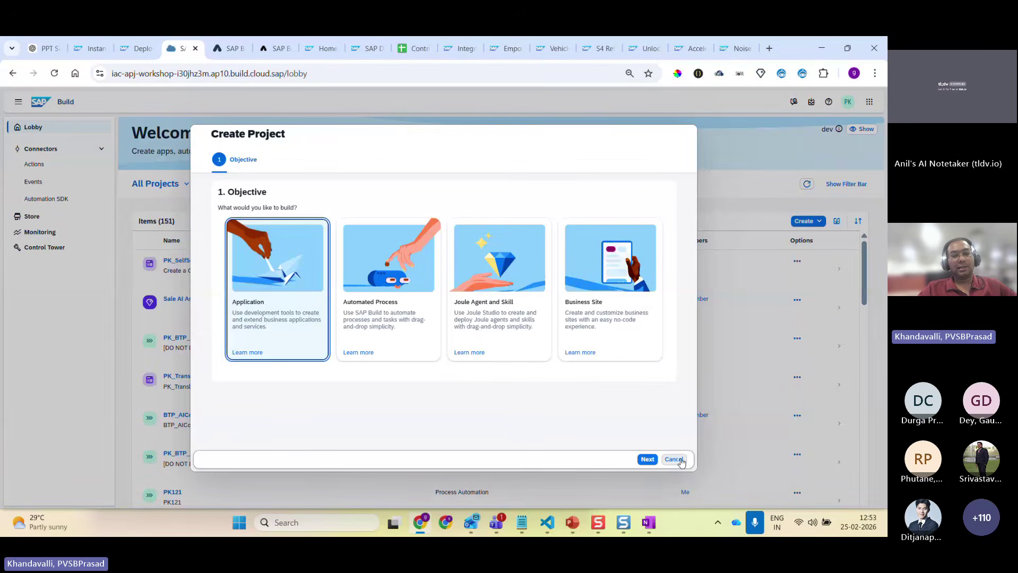
pyautogui.click(647, 459)
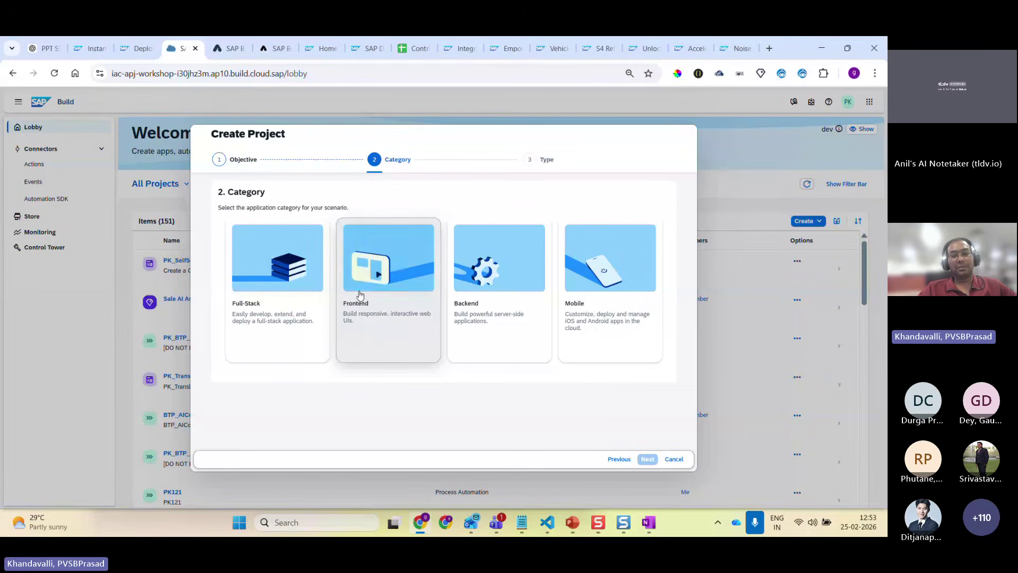
pyautogui.click(678, 461)
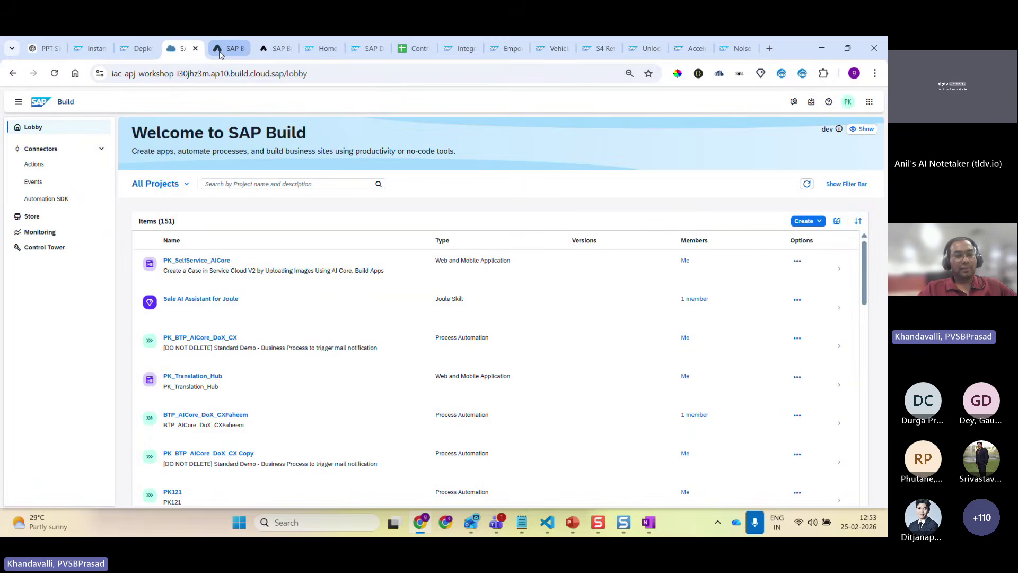
# - Go to the PK_SelfService_AICore project in the App Editor and reload the expired session
pyautogui.click(220, 53)
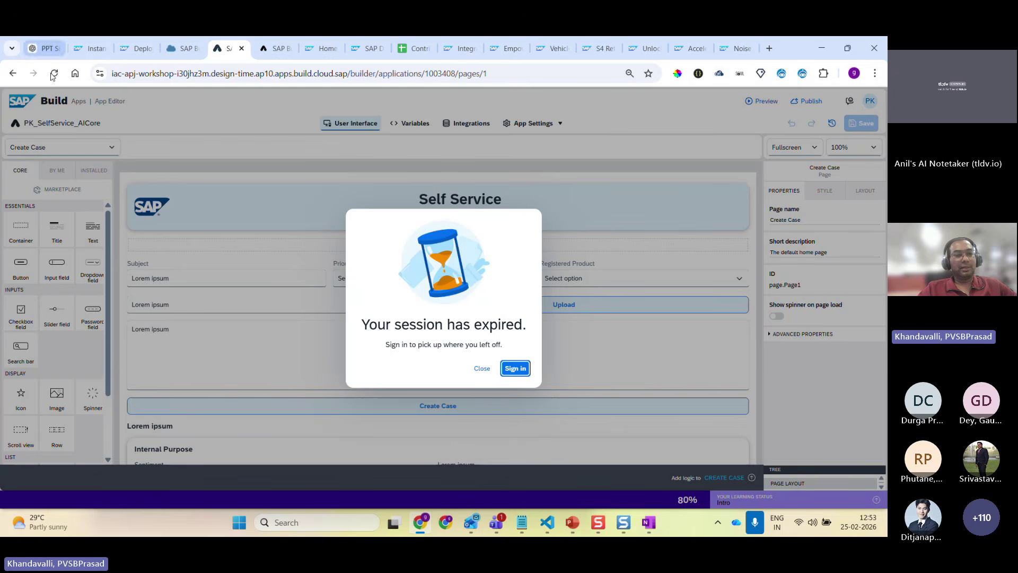
pyautogui.click(54, 74)
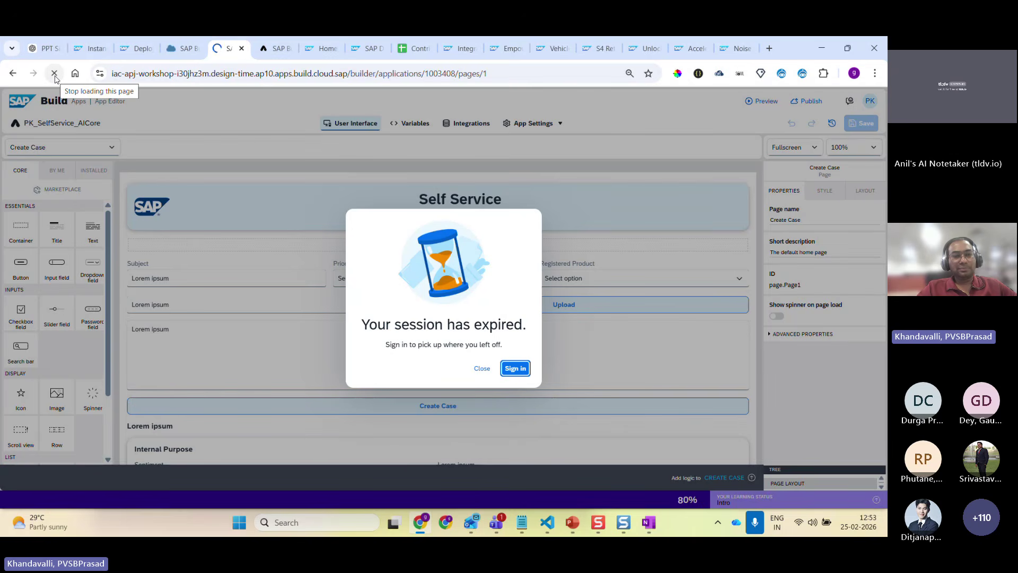
# - Return to SAP BTP Cockpit and open the IAC APJ Workshop subaccount's destinations
pyautogui.click(87, 49)
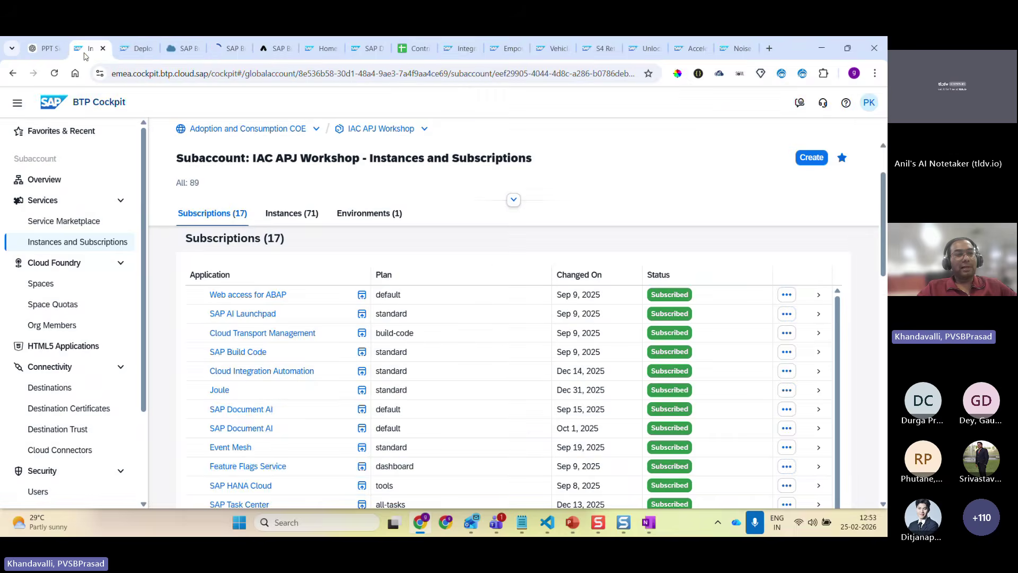
pyautogui.click(134, 48)
pyautogui.click(92, 51)
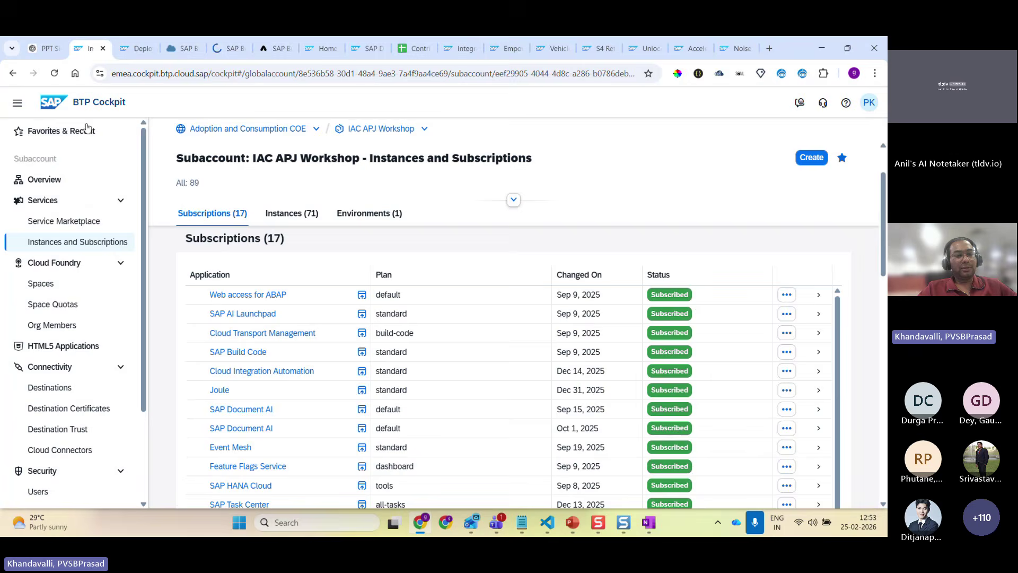
pyautogui.scroll(-3, 65, 245)
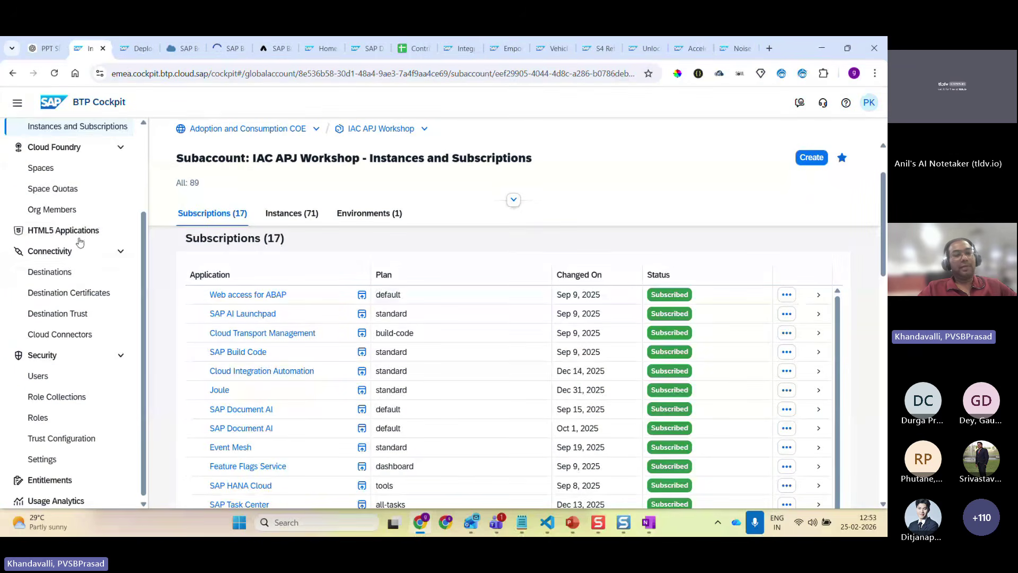
pyautogui.click(60, 273)
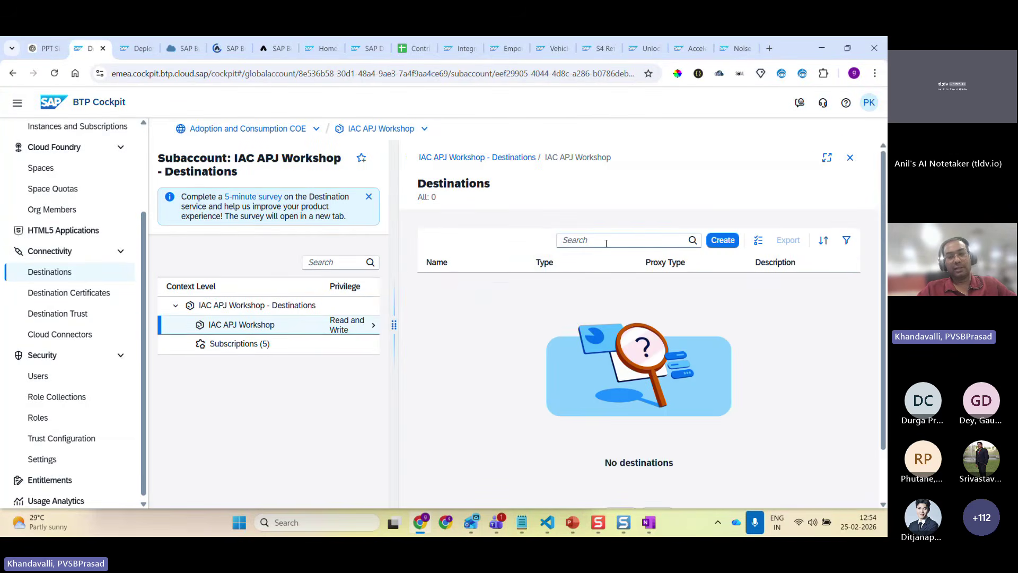
# - Search the destinations for PK_ and examine PK_AI_HANA_Core's main, authentication and additional properties
pyautogui.click(606, 242)
pyautogui.write('PK')
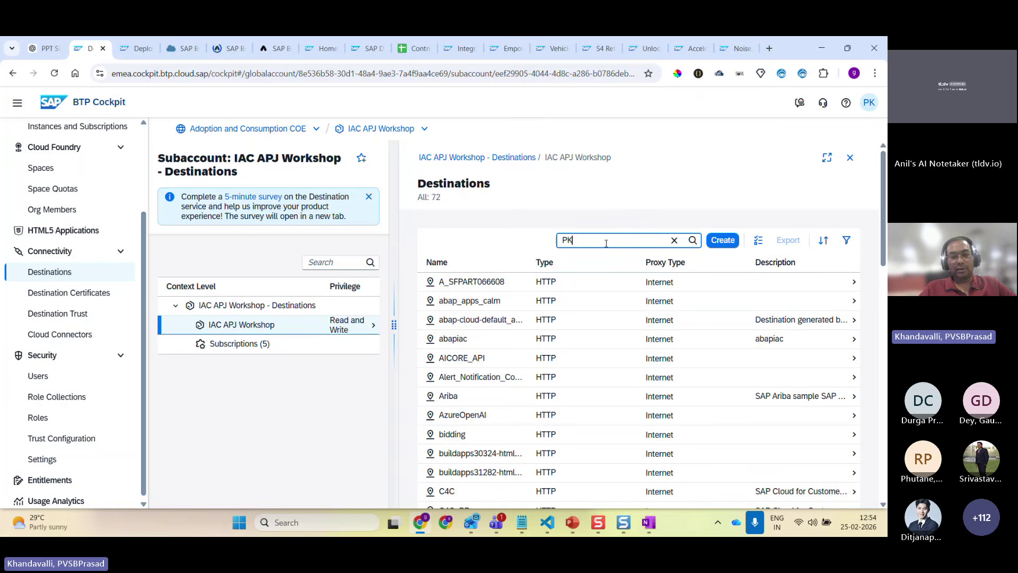
pyautogui.write('_')
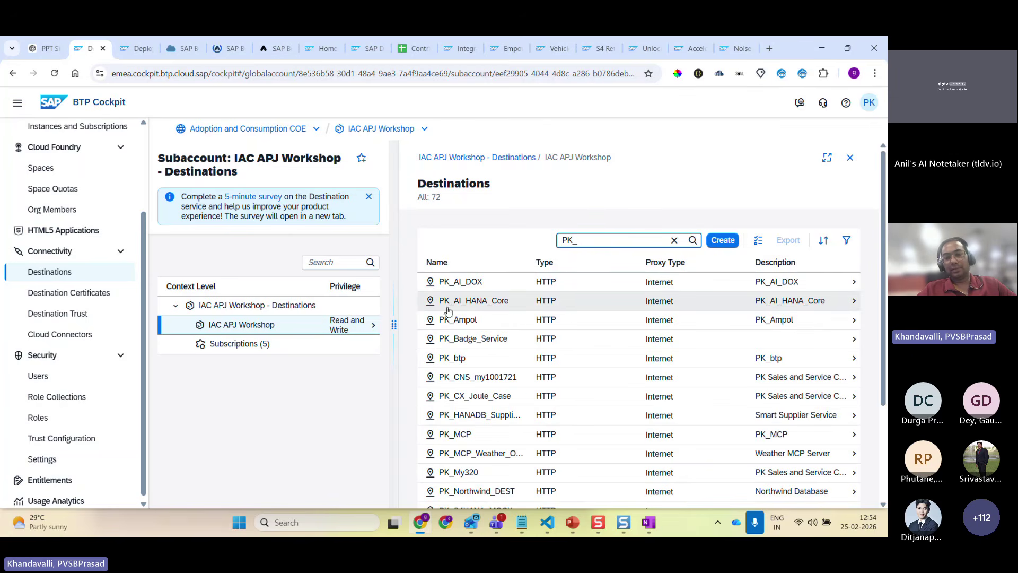
pyautogui.click(570, 300)
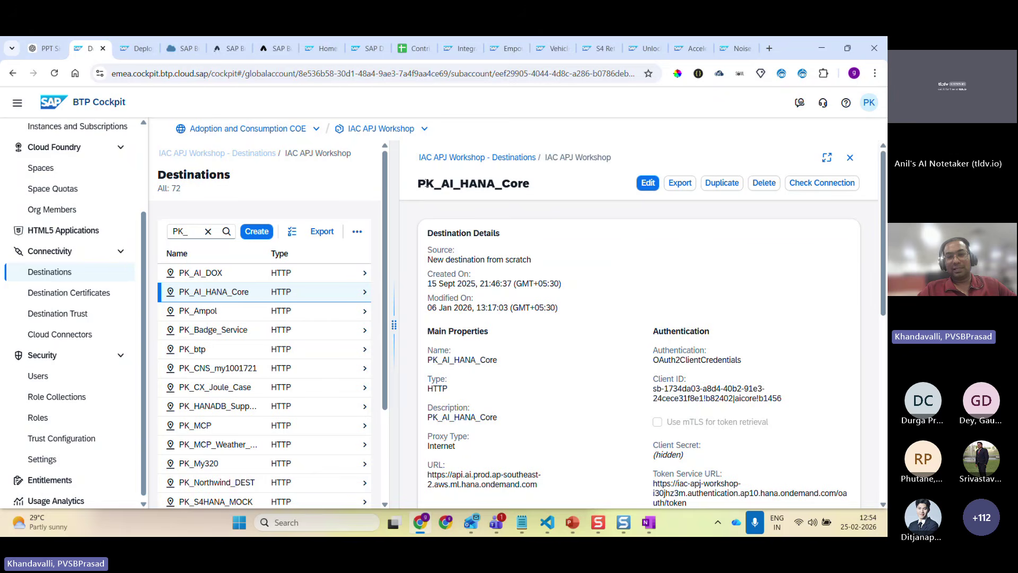
pyautogui.scroll(-1, 575, 278)
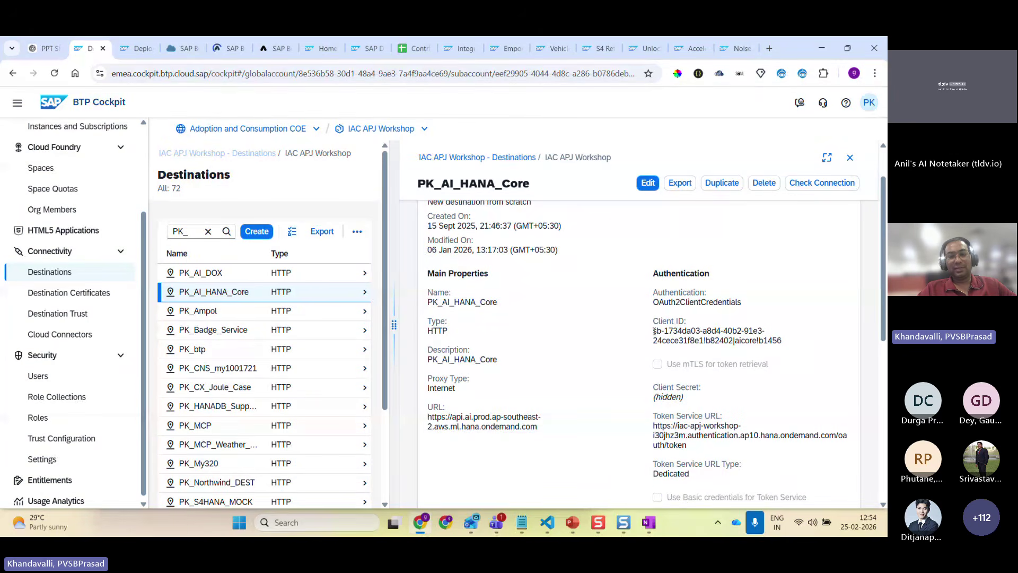
pyautogui.moveTo(653, 331); pyautogui.dragTo(587, 272)
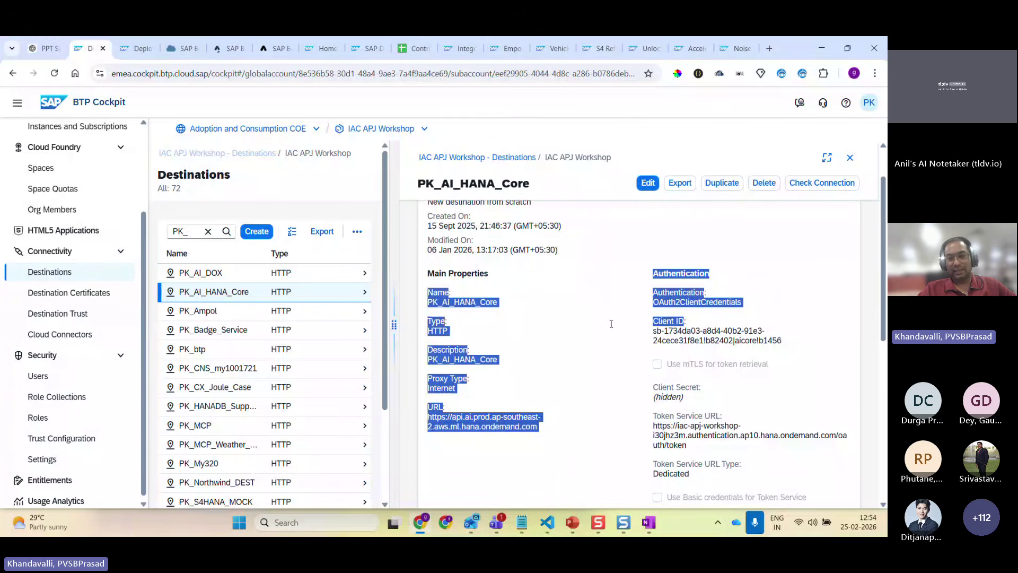
pyautogui.scroll(-8, 611, 323)
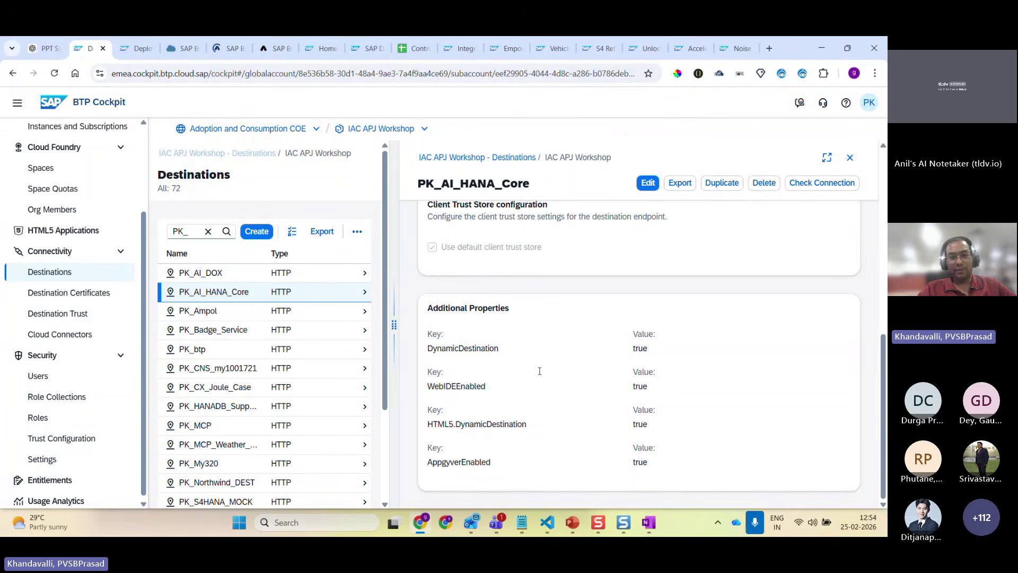
pyautogui.click(193, 232)
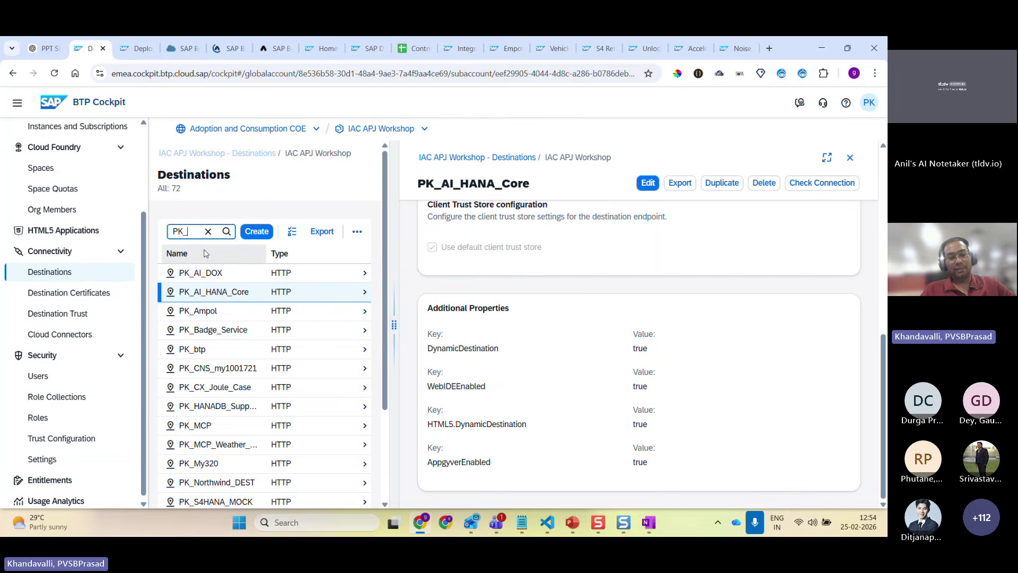
pyautogui.write('Se')
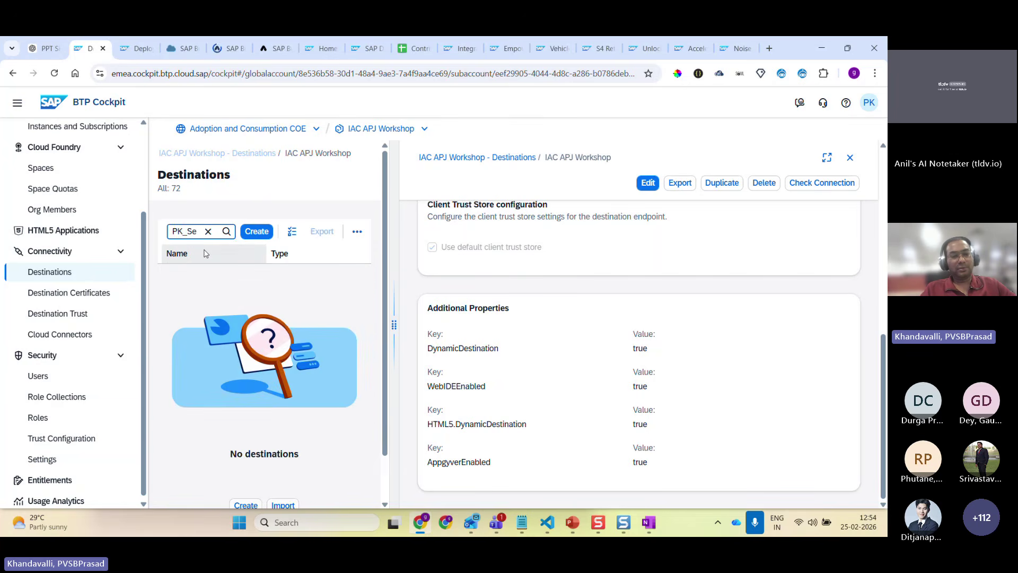
pyautogui.press('BackSpace')
pyautogui.press('BackSpace')
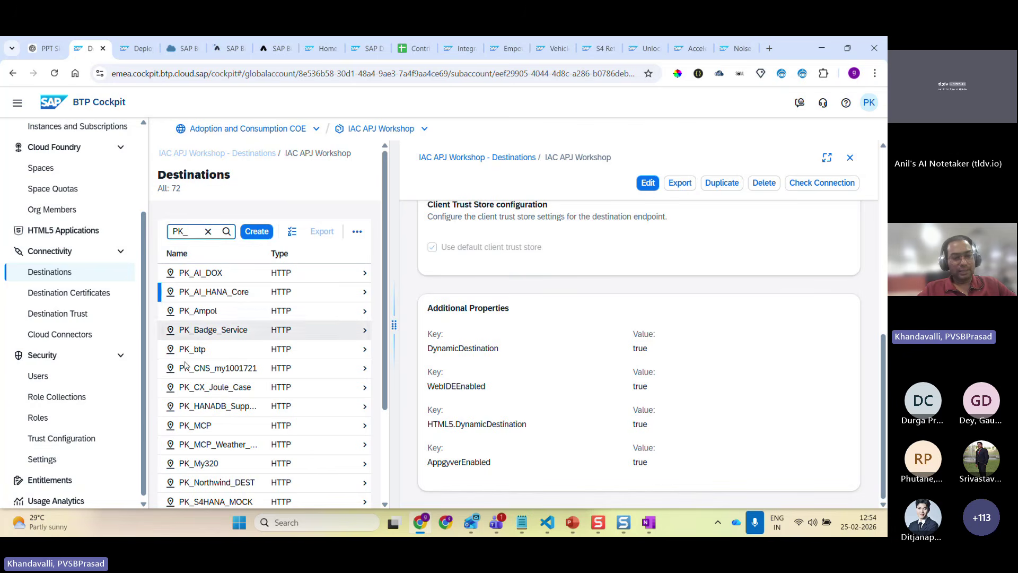
# - Open the PK_CNS_my1001721 destination and examine its main properties and authentication
pyautogui.click(212, 368)
pyautogui.scroll(6, 538, 297)
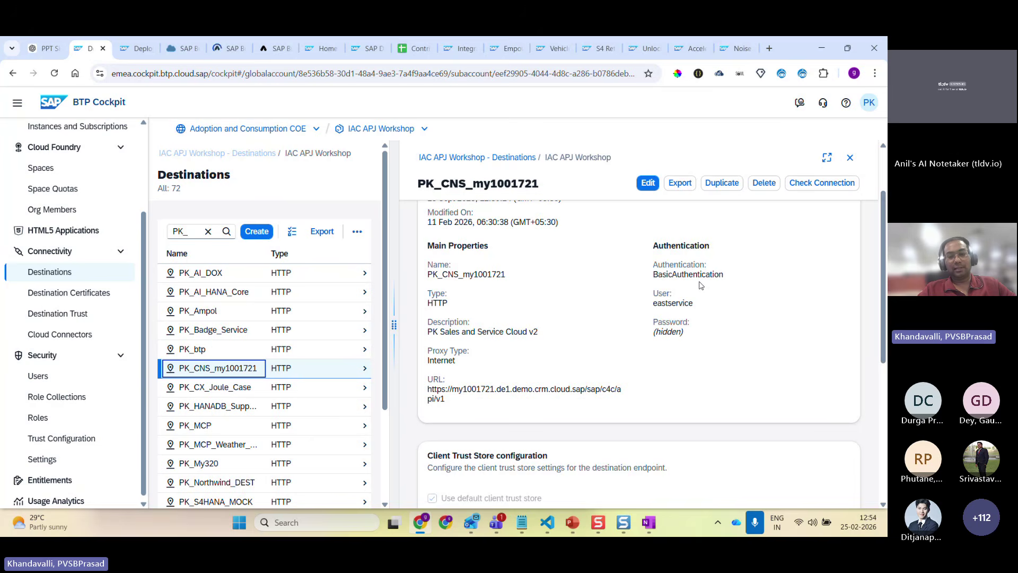
# - Examine the client trust store settings and additional properties of the PK_CNS_my1001721 destination
pyautogui.scroll(-1, 545, 322)
pyautogui.scroll(-2, 537, 338)
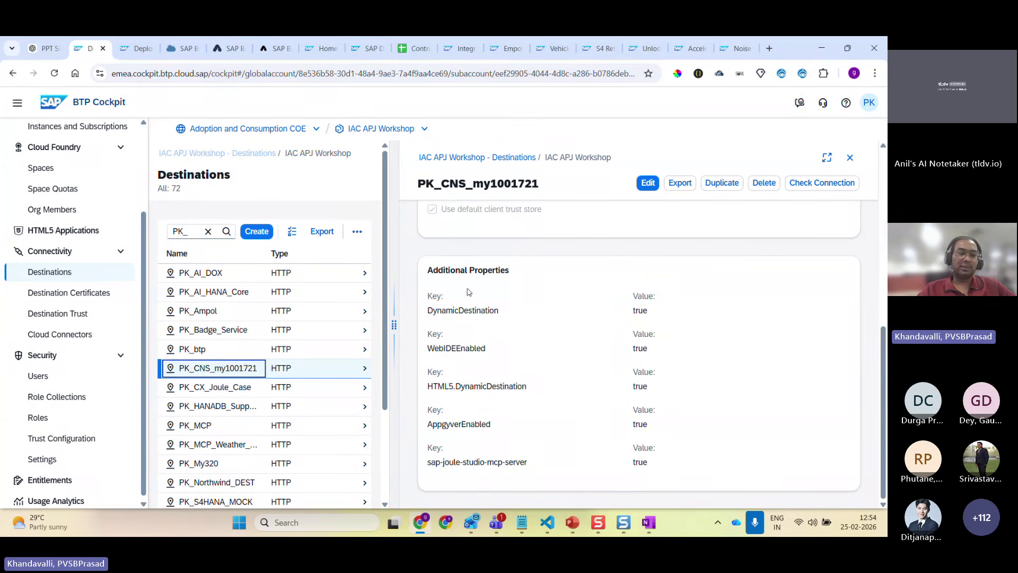
# - Return to the SAP Build lobby, close the blank App Editor page and reopen the PK_SelfService_AICore project
pyautogui.click(138, 48)
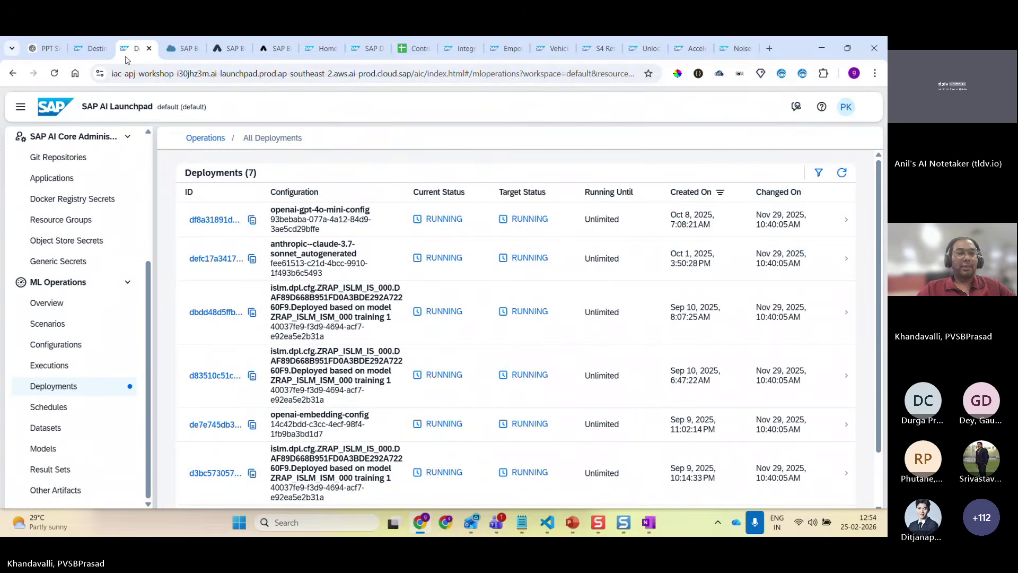
pyautogui.click(180, 52)
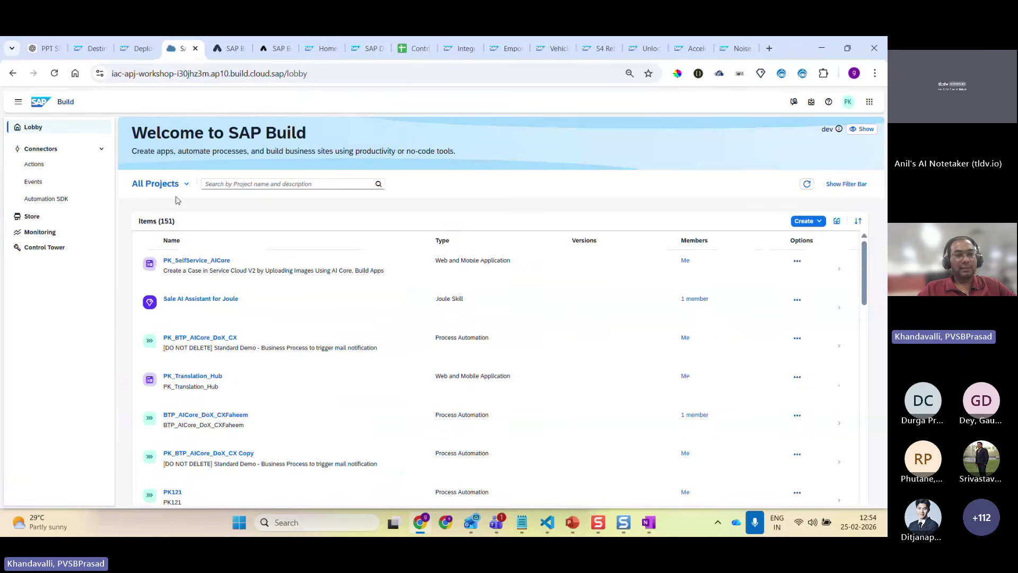
pyautogui.click(223, 51)
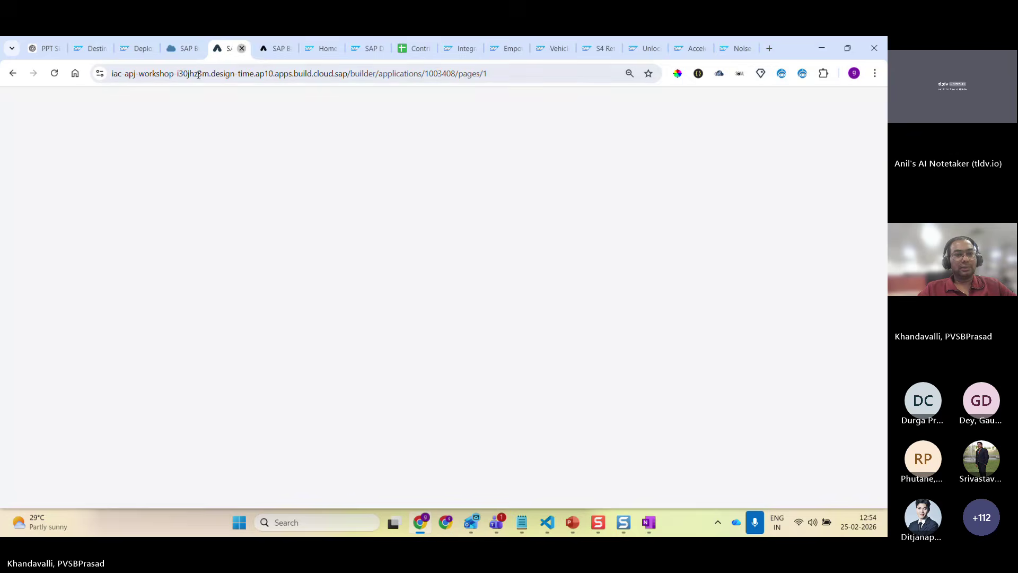
pyautogui.click(184, 55)
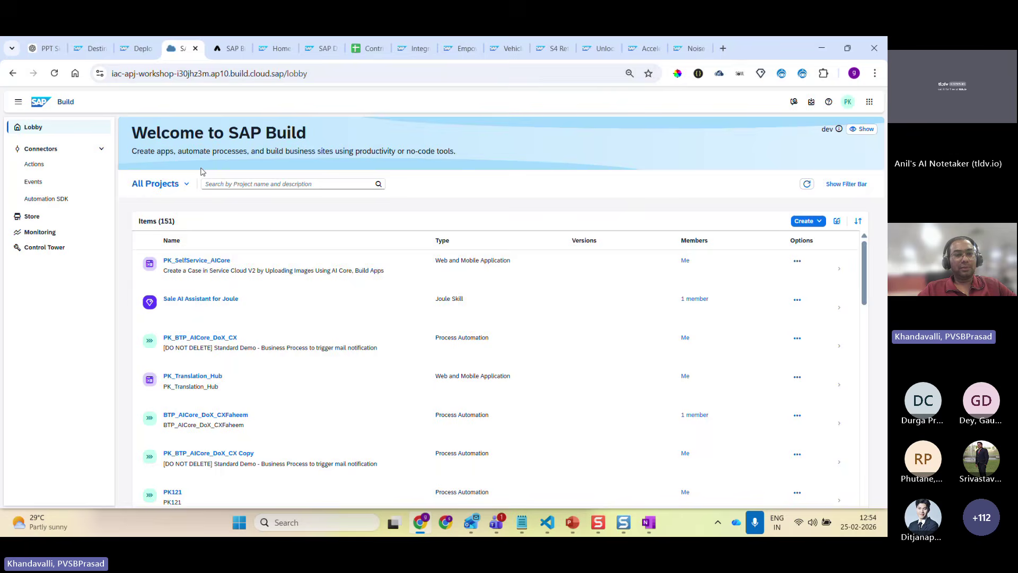
pyautogui.click(203, 262)
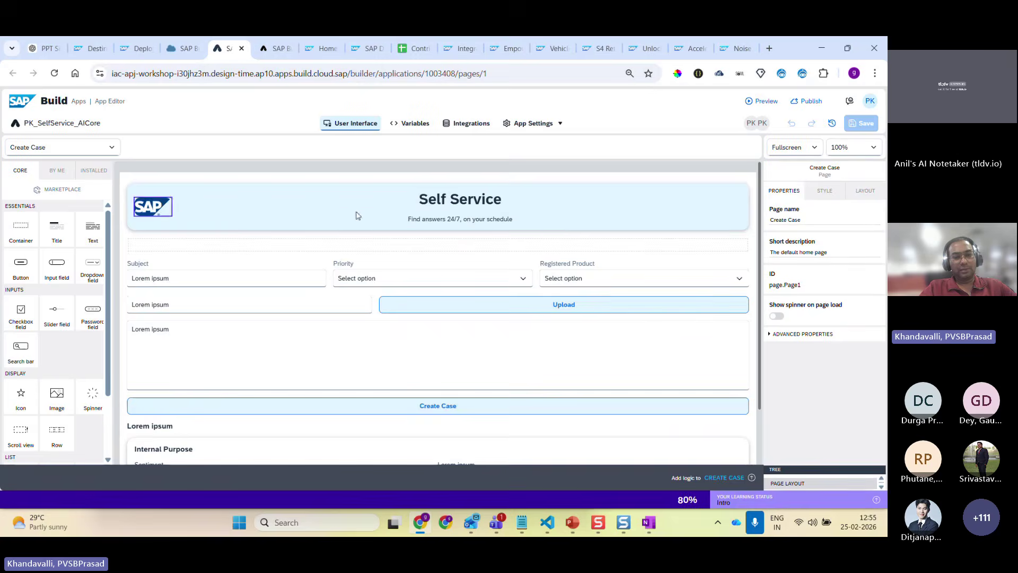
# - Add a container, a title and an input field to the Create Case page below the Internal Purpose card
pyautogui.scroll(-2, 440, 297)
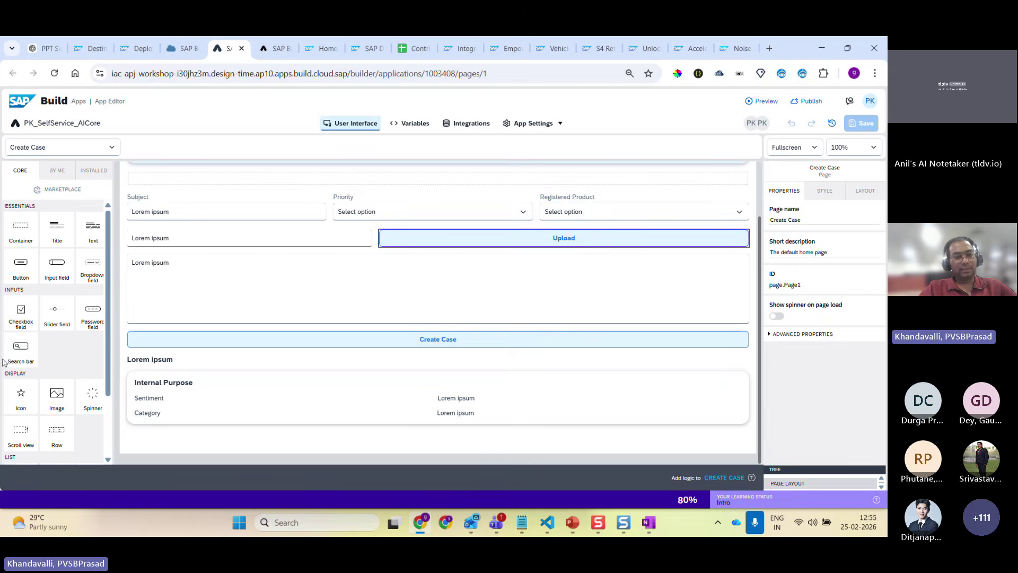
pyautogui.moveTo(25, 237); pyautogui.dragTo(197, 444)
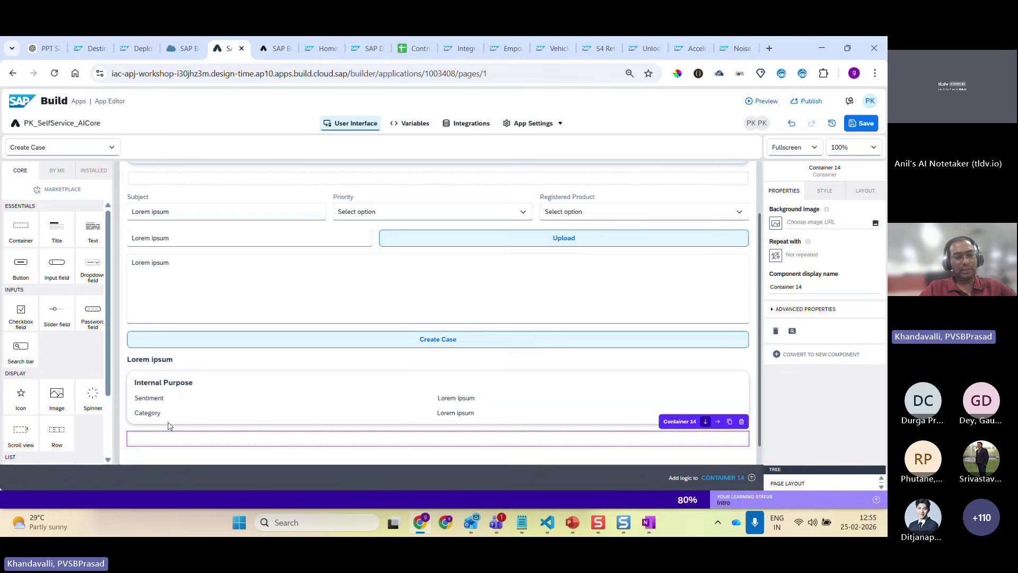
pyautogui.moveTo(70, 245); pyautogui.dragTo(133, 422)
pyautogui.moveTo(56, 262); pyautogui.dragTo(153, 440)
pyautogui.scroll(-2, 36, 358)
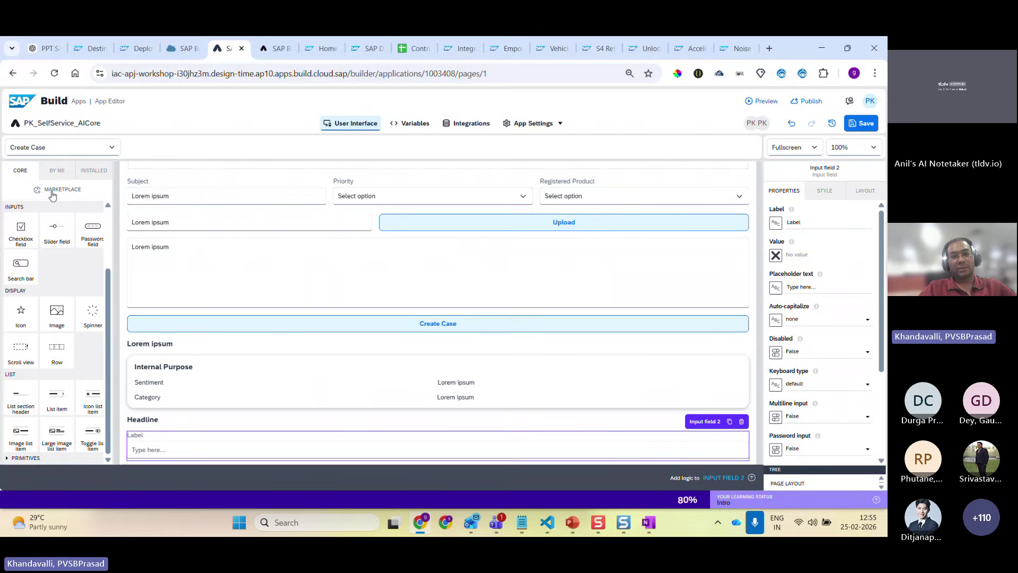
# - Examine the project's integrations and the data entities enabled for the PK_AI_HANA_Core, PK_CNS_my1001721 and PK_CX_Joule_Case destinations
pyautogui.click(475, 125)
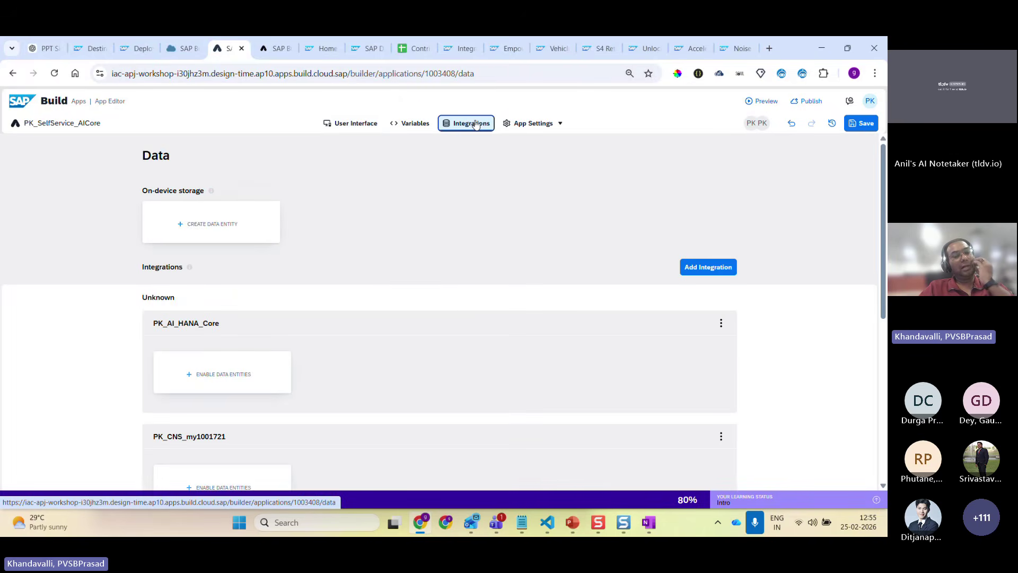
pyautogui.scroll(-3, 395, 274)
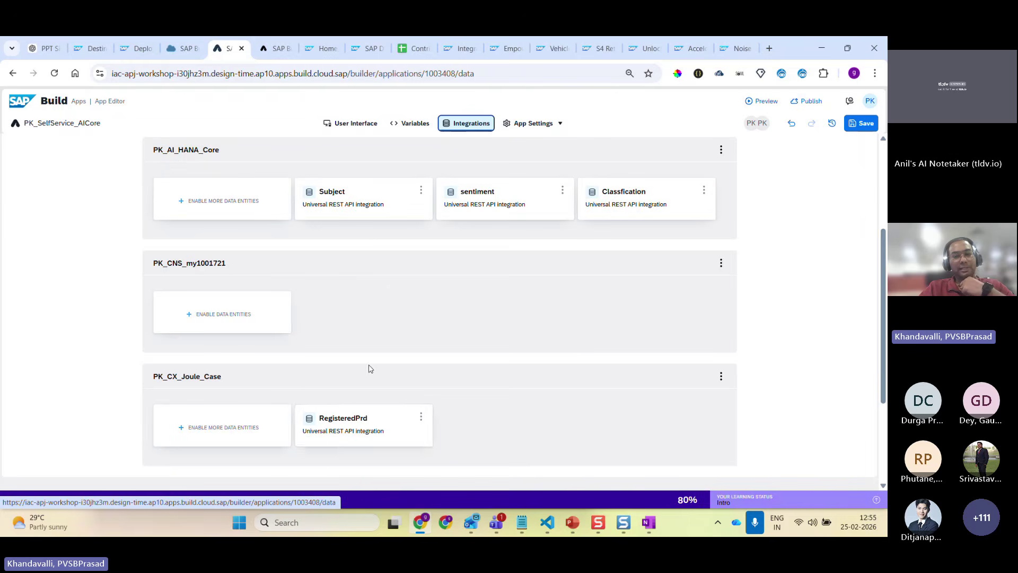
pyautogui.scroll(2, 358, 373)
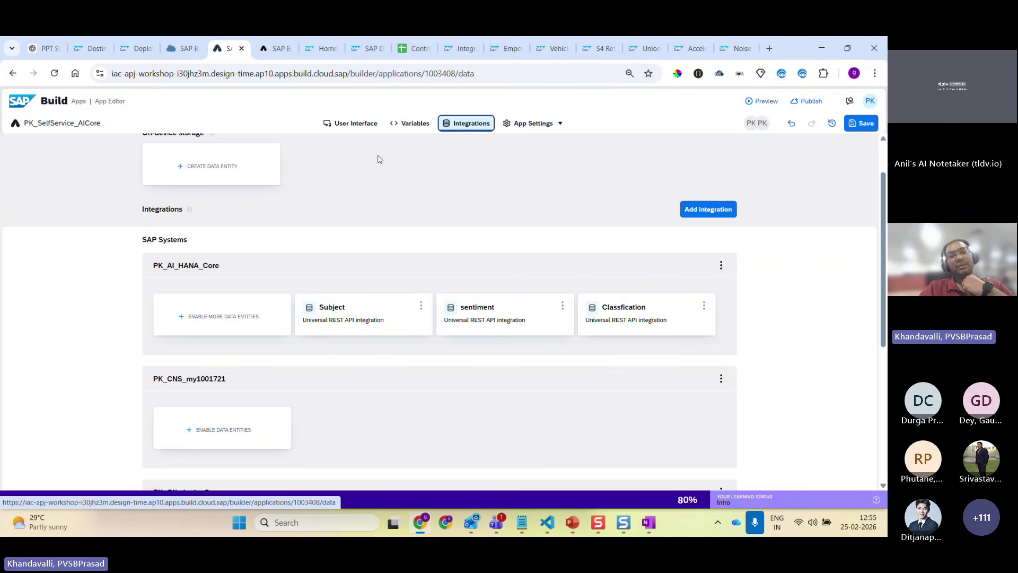
# - Return to the Create Case page and examine the Upload button's logic flow, including its Convert file to base64 node's source file setting
pyautogui.click(352, 123)
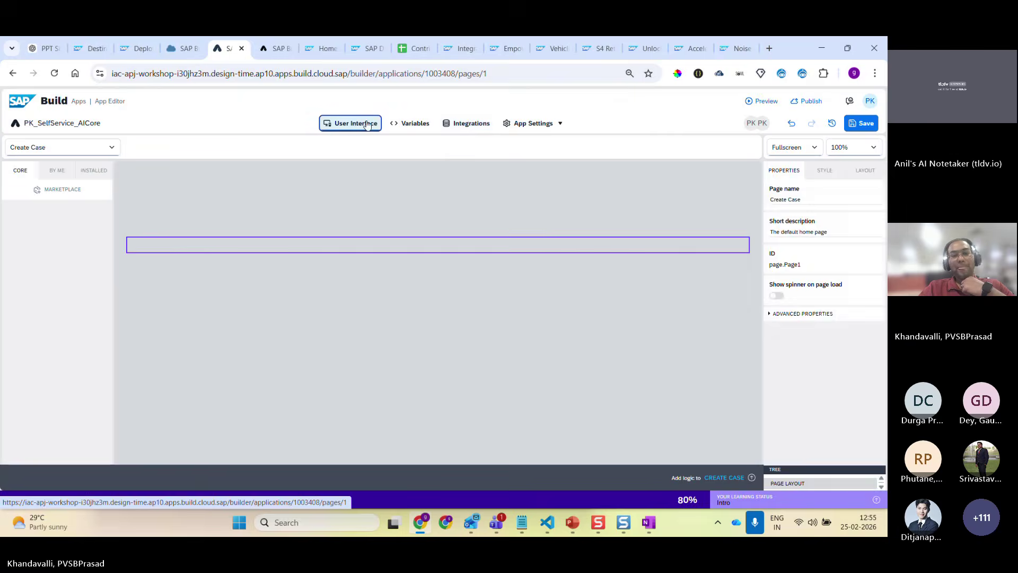
pyautogui.scroll(-1, 312, 259)
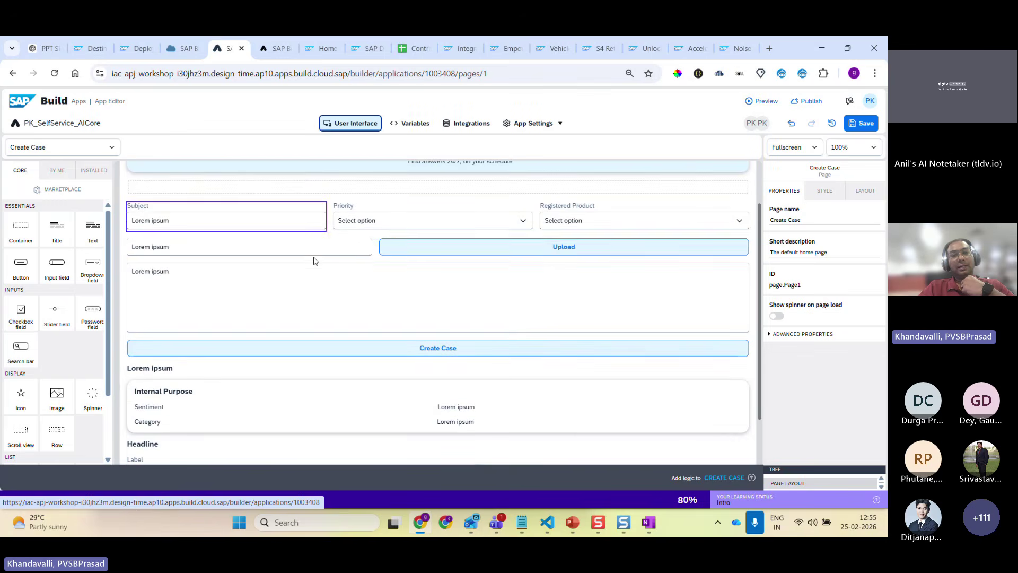
pyautogui.click(512, 249)
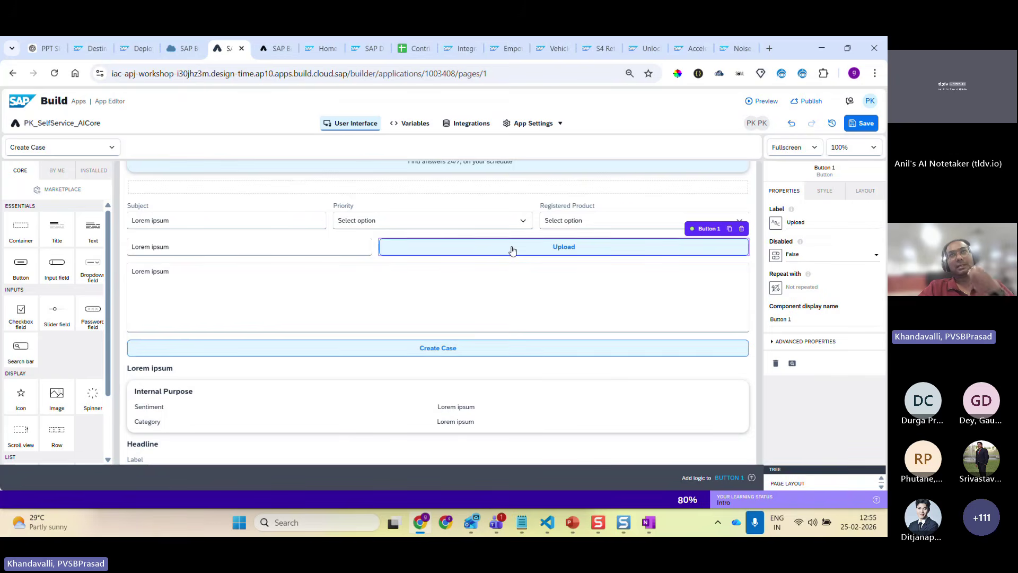
pyautogui.click(729, 478)
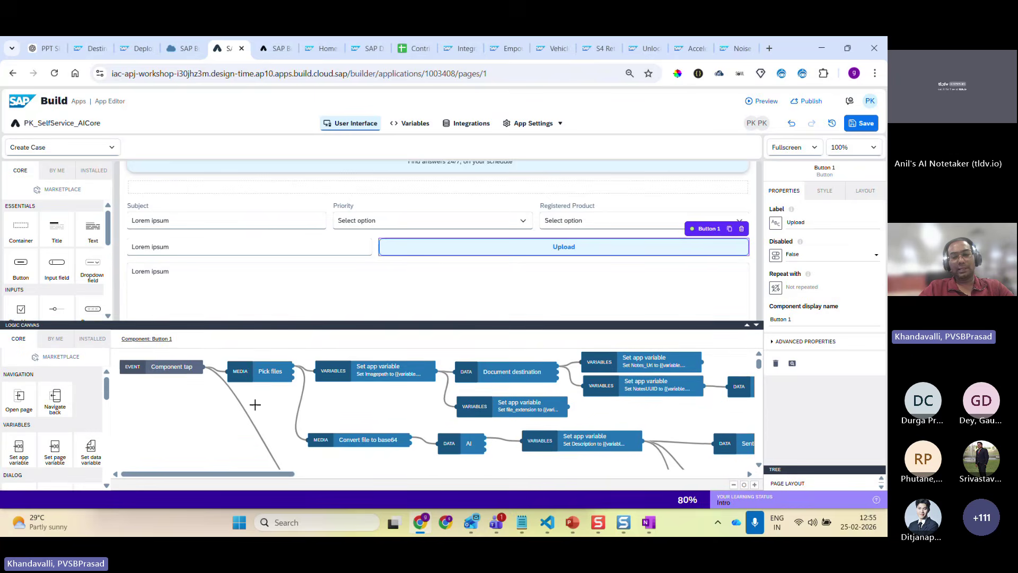
pyautogui.scroll(2, 256, 405)
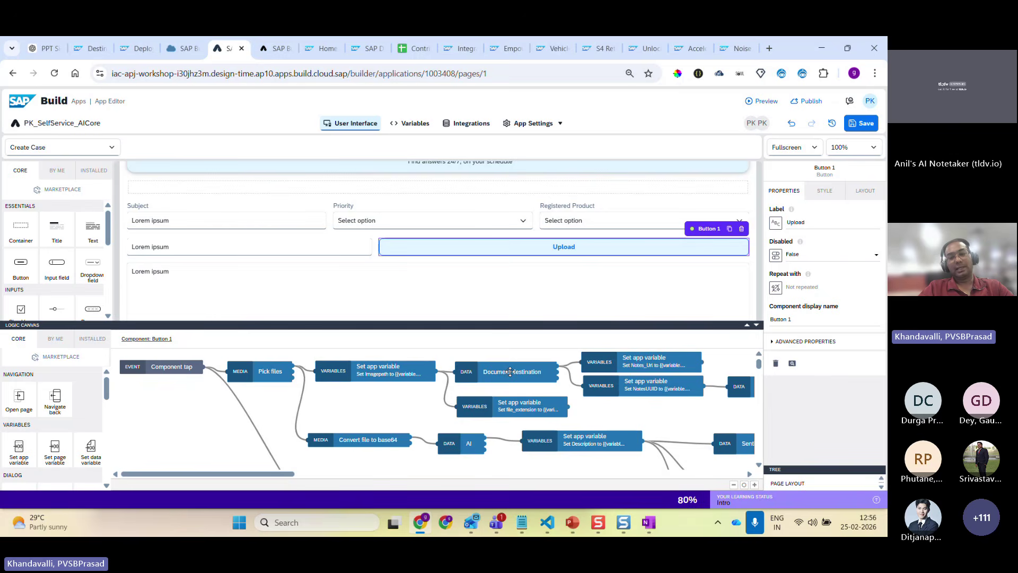
pyautogui.scroll(-1, 443, 417)
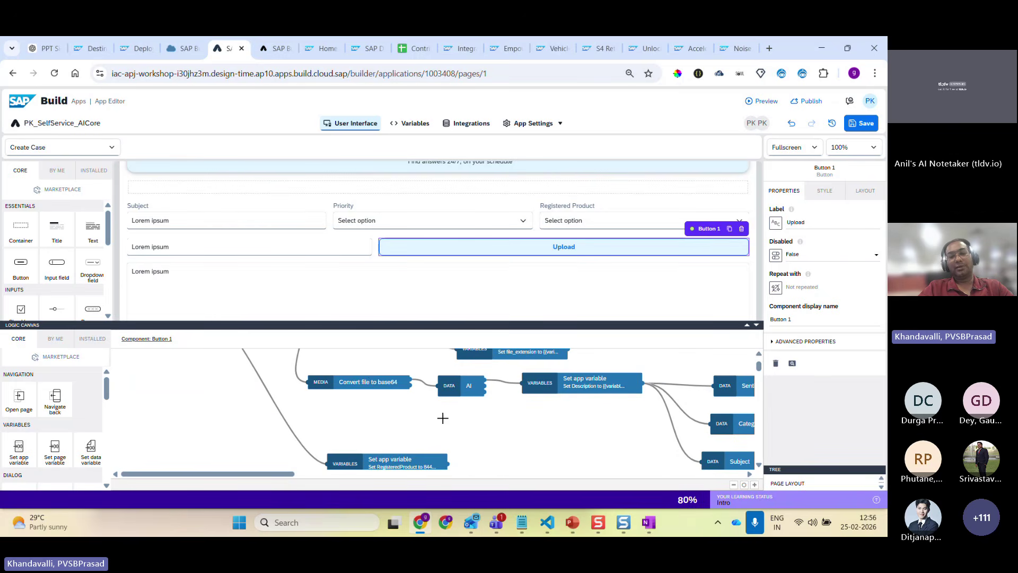
pyautogui.click(369, 382)
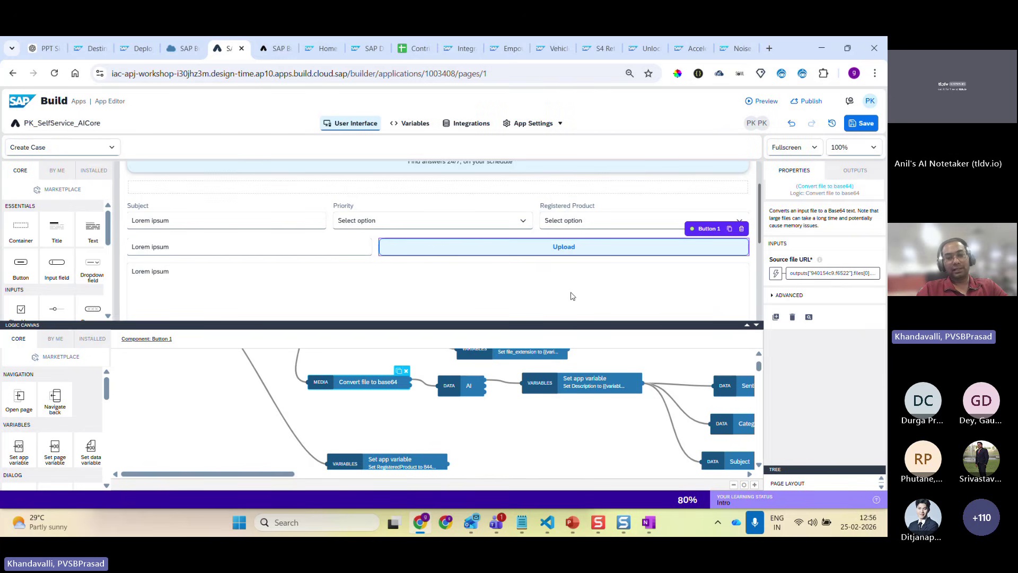
# - Show the logic flow behind the Create Case button
pyautogui.scroll(-1, 488, 297)
pyautogui.click(488, 296)
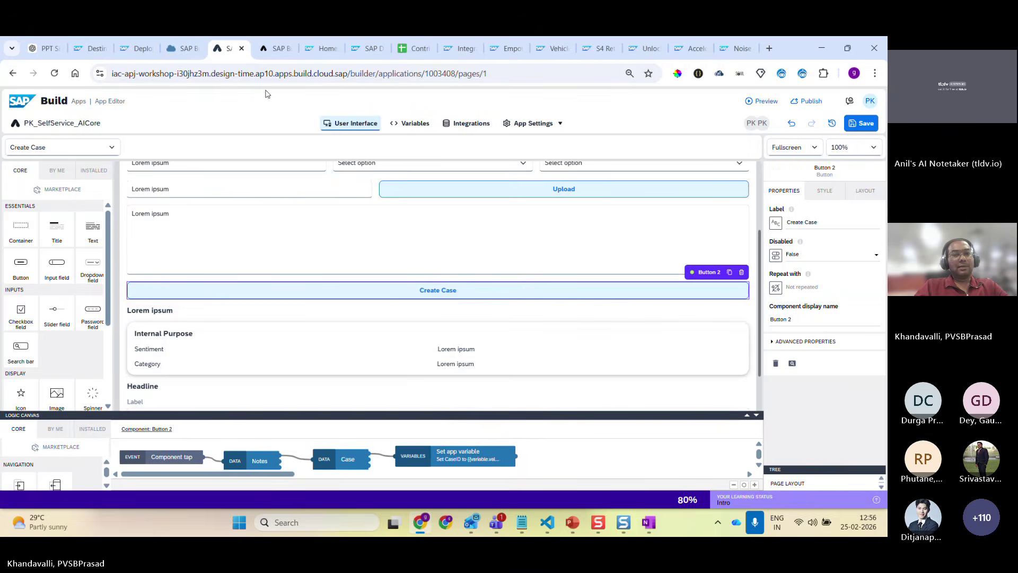
# - Switch to the Self Service app preview, reload it and choose Multi Eco 11i as the registered product
pyautogui.click(268, 50)
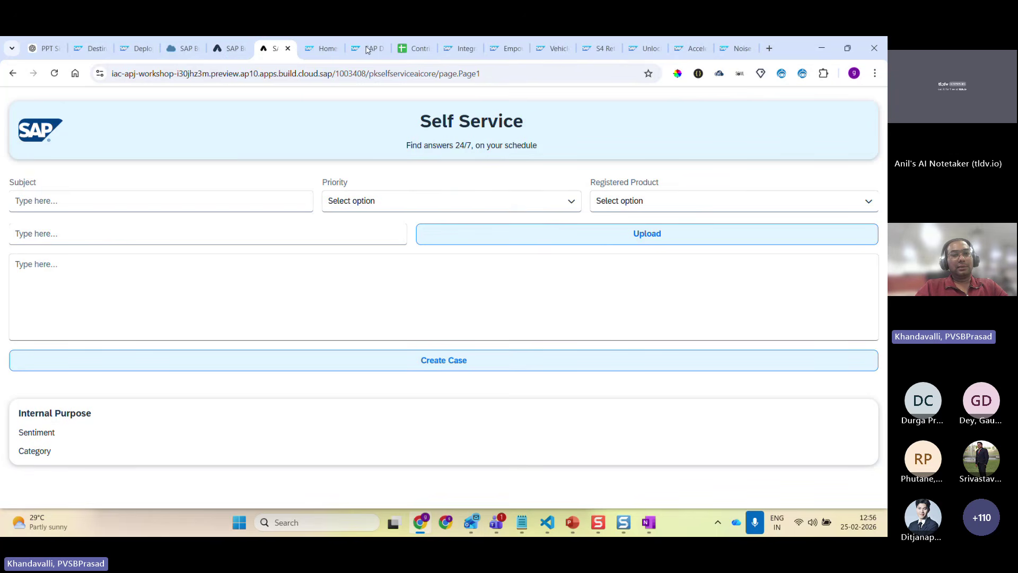
pyautogui.click(208, 58)
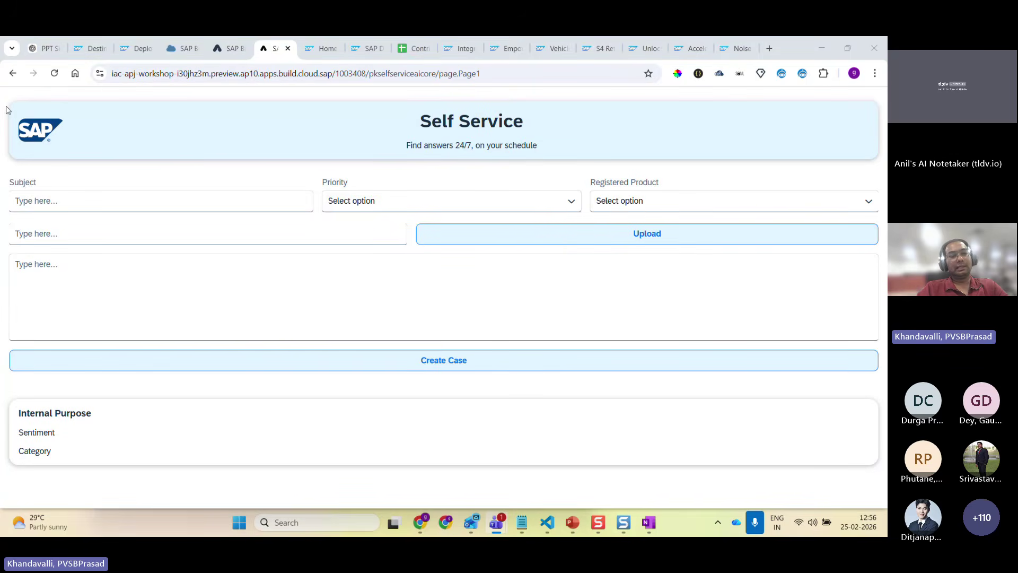
pyautogui.click(54, 74)
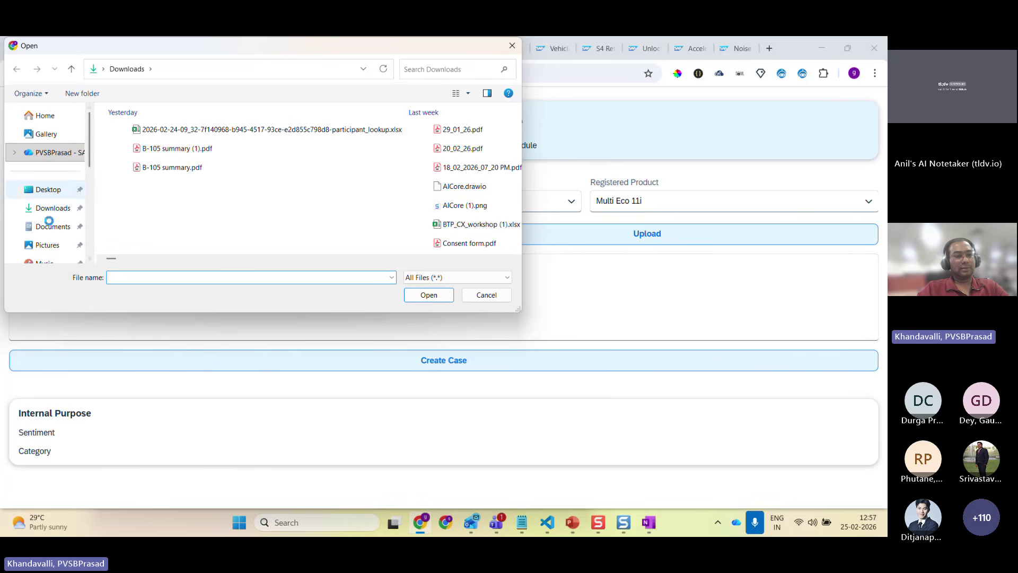
# - Upload the image Remove-broken-tap-featured.jpg from the AMEX1 folder to the self-service form
pyautogui.scroll(-5, 49, 220)
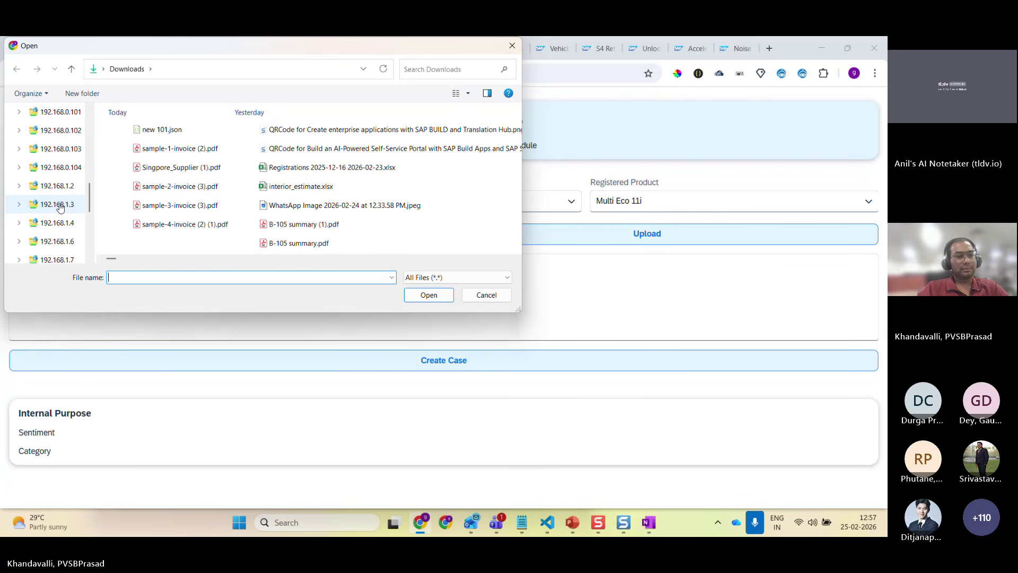
pyautogui.scroll(-3, 64, 199)
pyautogui.scroll(5, 72, 202)
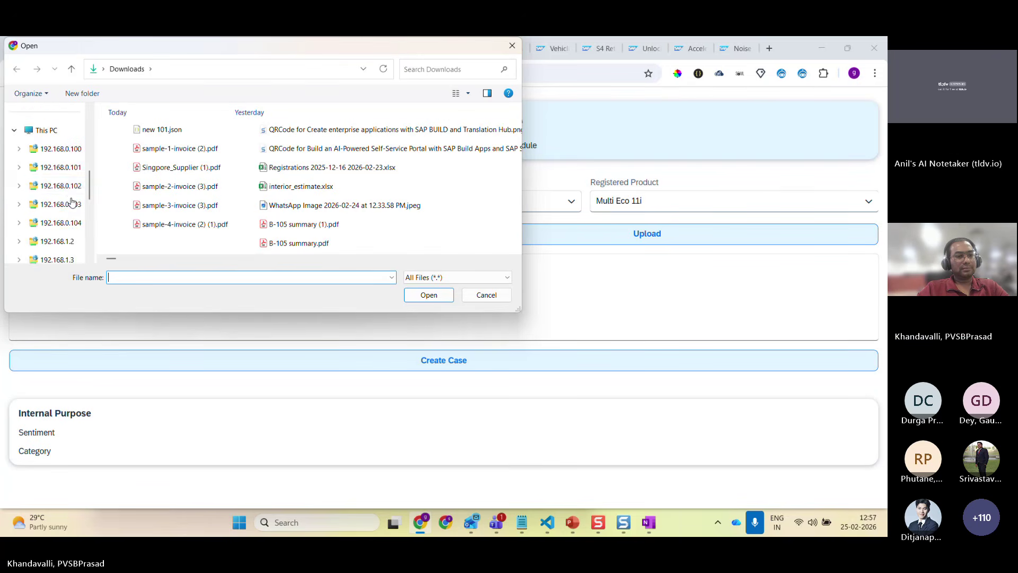
pyautogui.scroll(3, 72, 202)
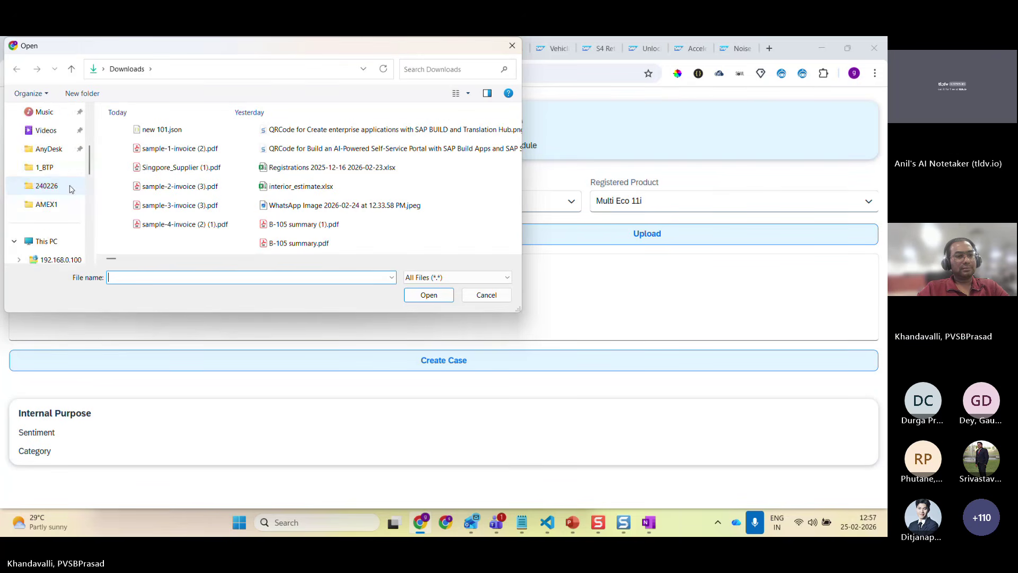
pyautogui.click(48, 206)
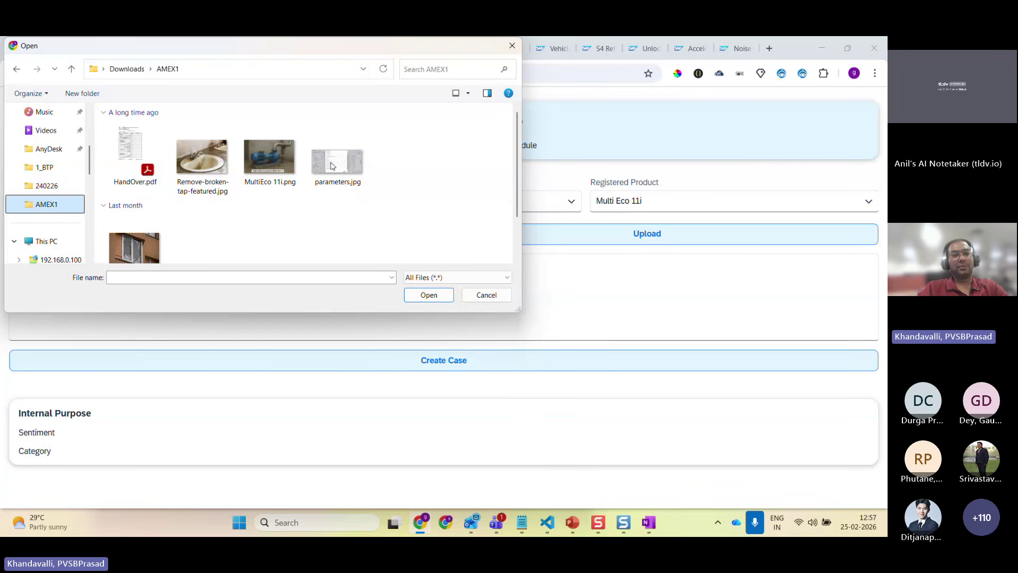
pyautogui.doubleClick(208, 165)
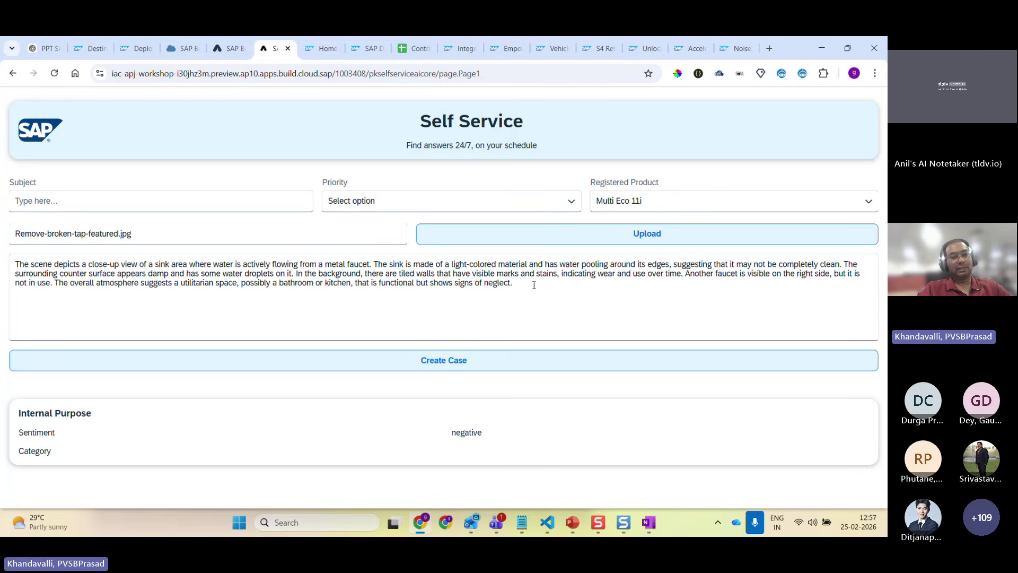
# - Review the AI-generated description, subject, sentiment and category for the uploaded image
pyautogui.moveTo(534, 281); pyautogui.dragTo(6, 266)
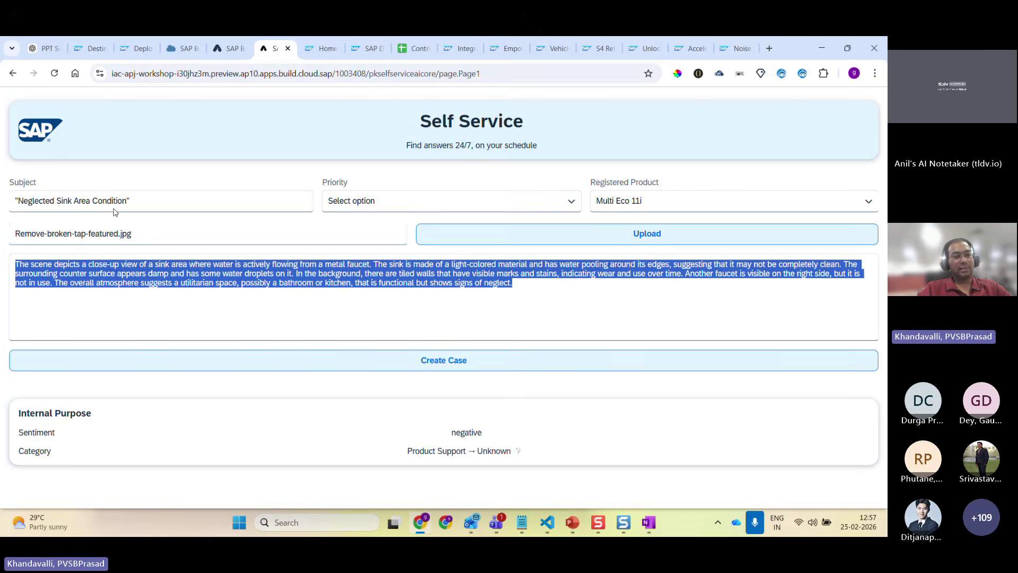
pyautogui.moveTo(137, 201); pyautogui.dragTo(16, 205)
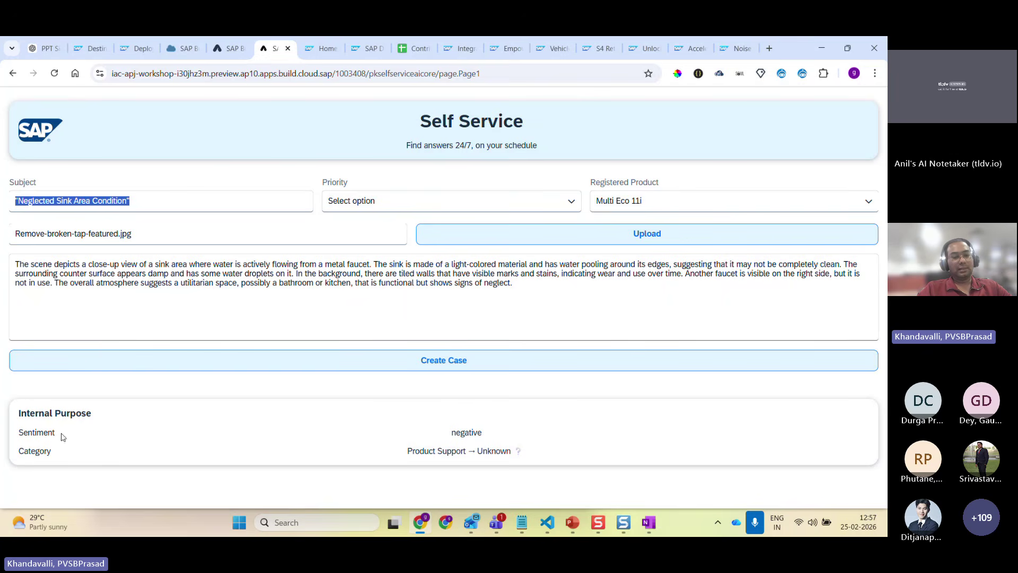
pyautogui.click(481, 433)
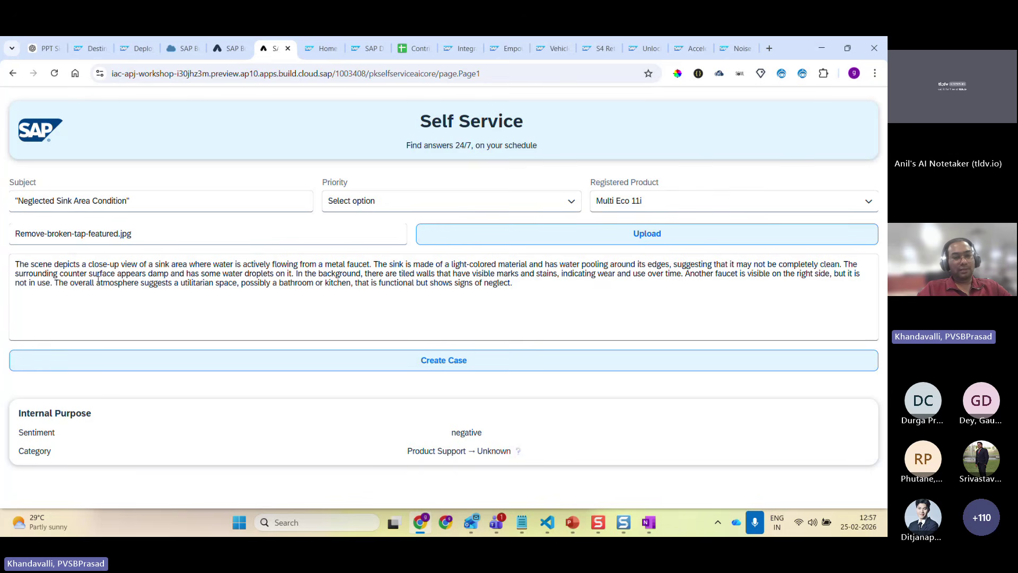
# - Upload the image MultiEco 11i.png from the AMEX1 folder to the self-service form, enlarging the file previews to pick it
pyautogui.click(465, 240)
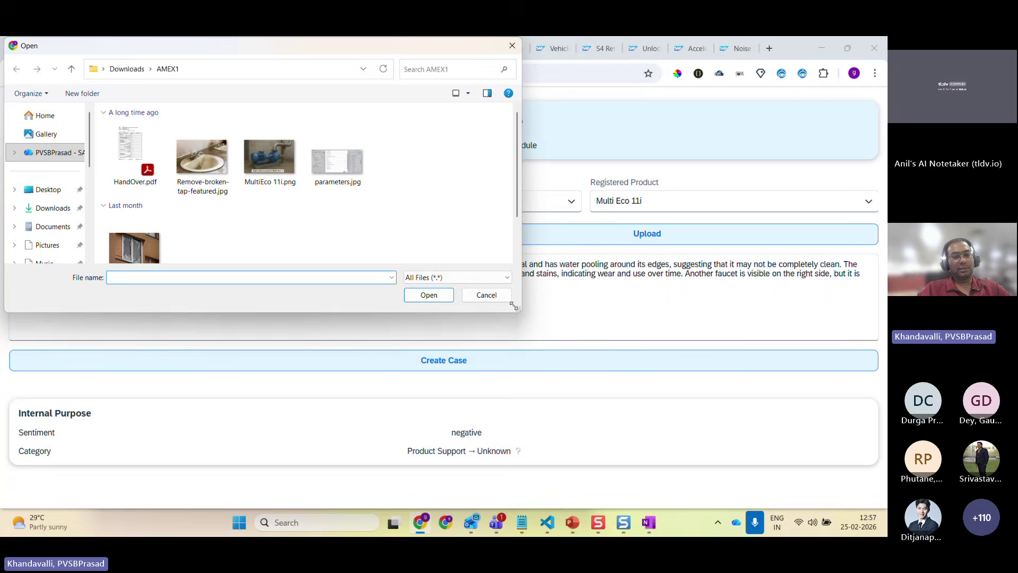
pyautogui.moveTo(518, 308); pyautogui.dragTo(659, 432)
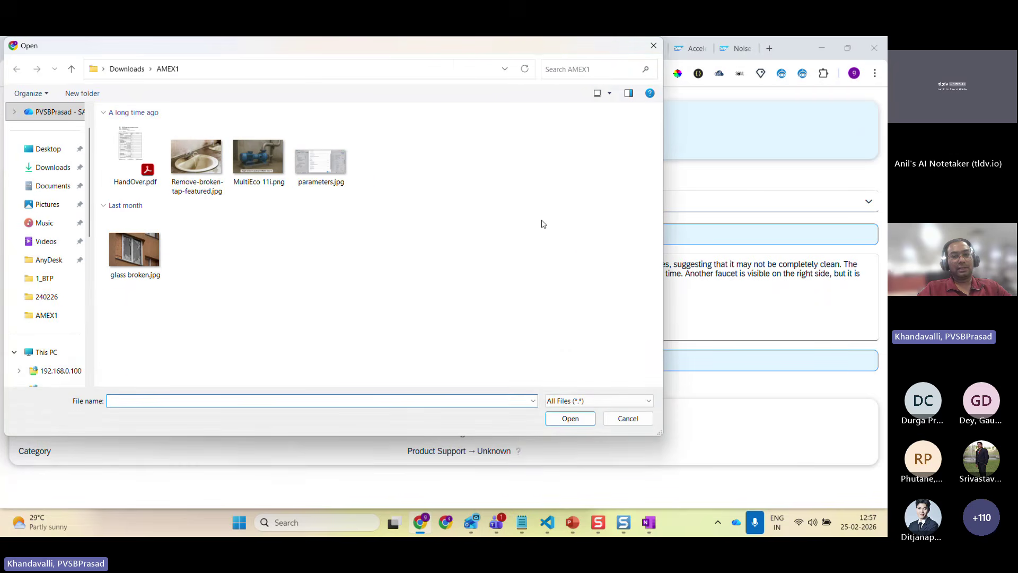
pyautogui.click(609, 93)
pyautogui.click(608, 95)
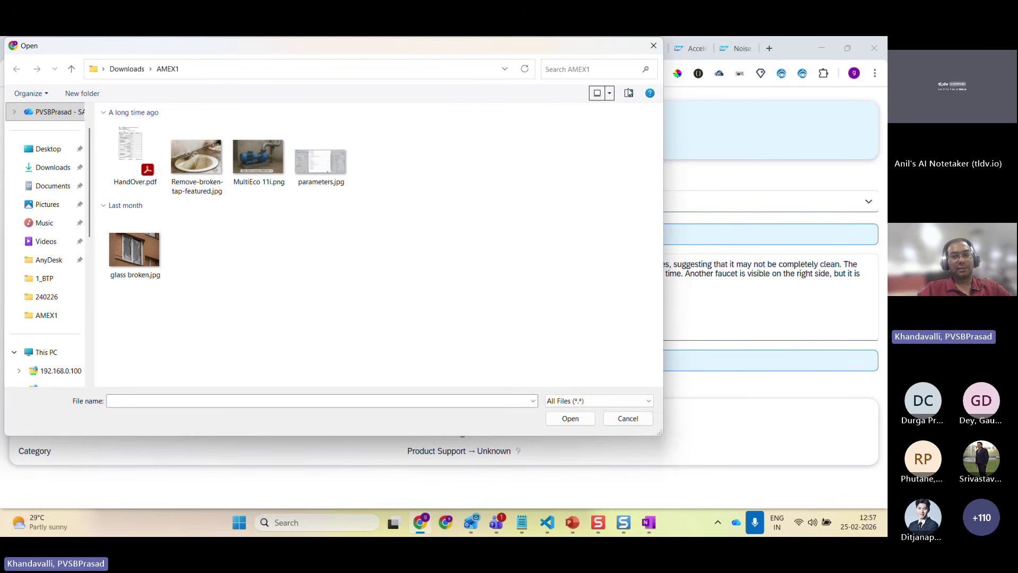
pyautogui.click(609, 94)
pyautogui.click(653, 68)
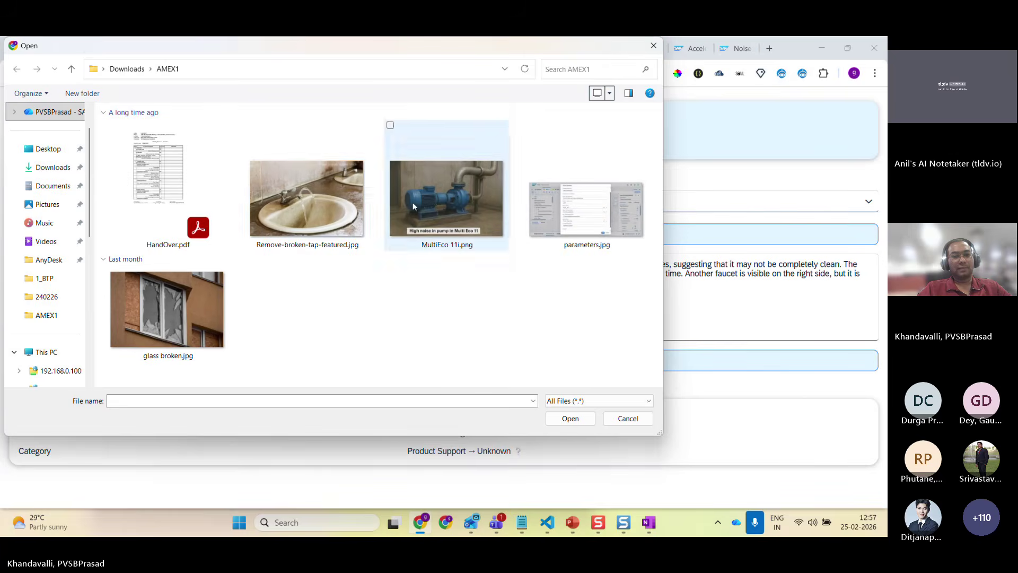
pyautogui.click(450, 183)
pyautogui.doubleClick(450, 185)
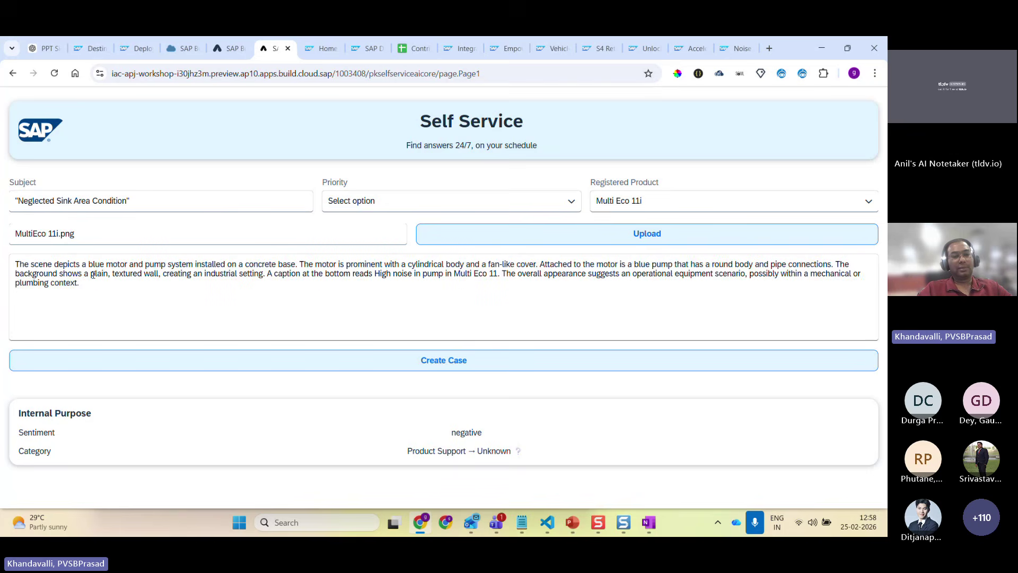
# - Review the generated description and sentiment, set the priority to Immediate and create the case
pyautogui.moveTo(23, 264); pyautogui.dragTo(80, 285)
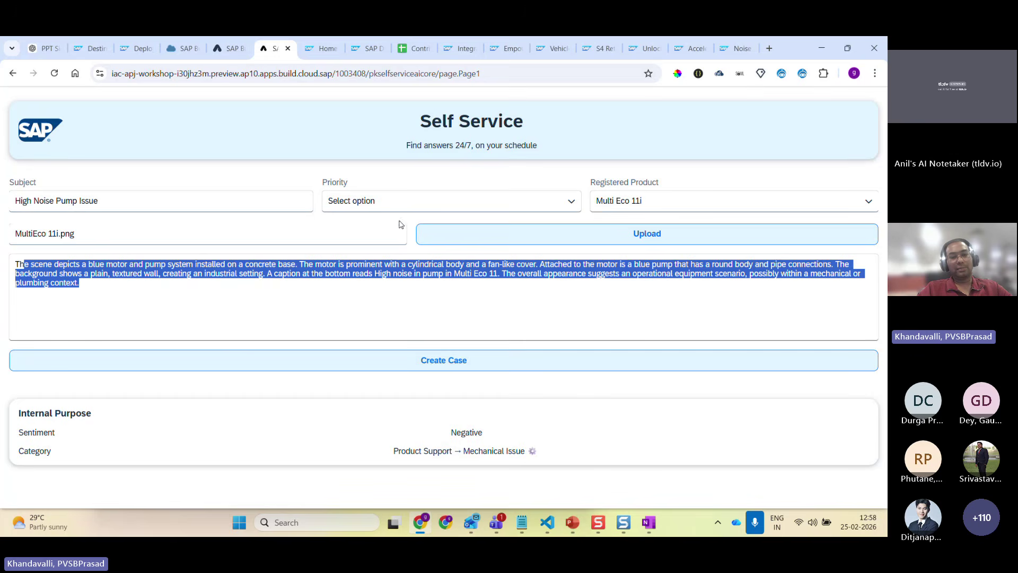
pyautogui.click(457, 436)
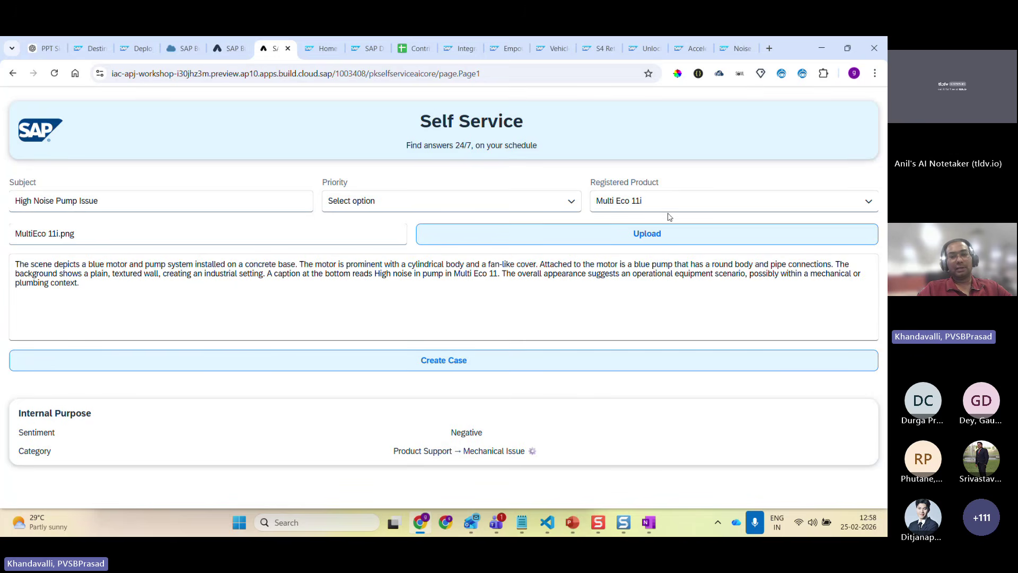
pyautogui.click(404, 205)
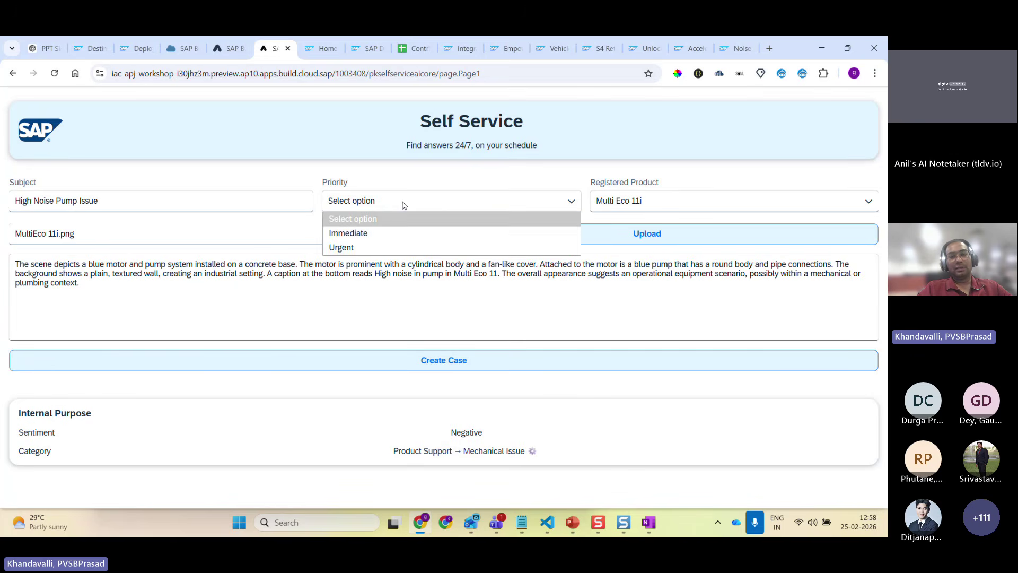
pyautogui.click(364, 234)
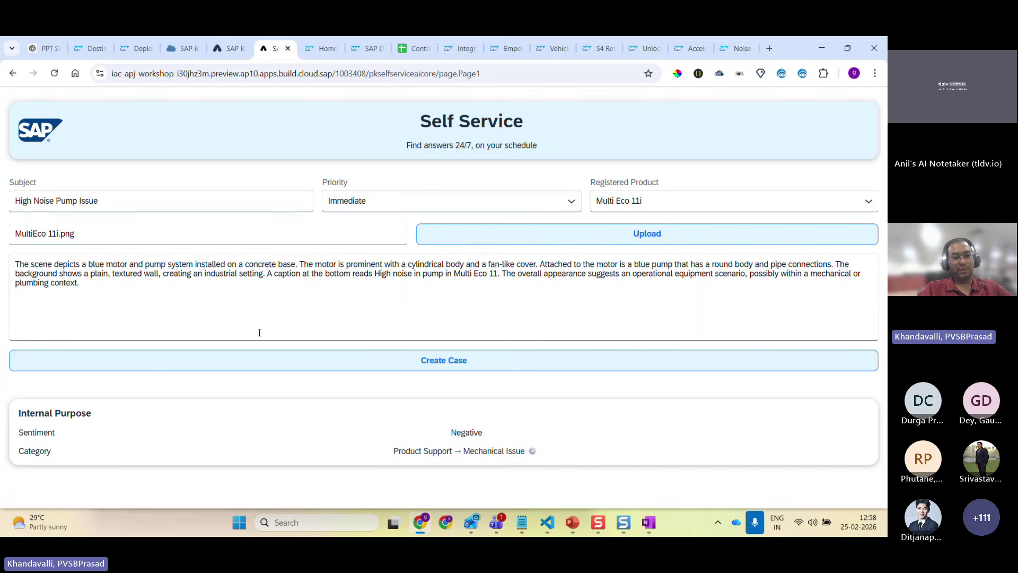
pyautogui.click(393, 363)
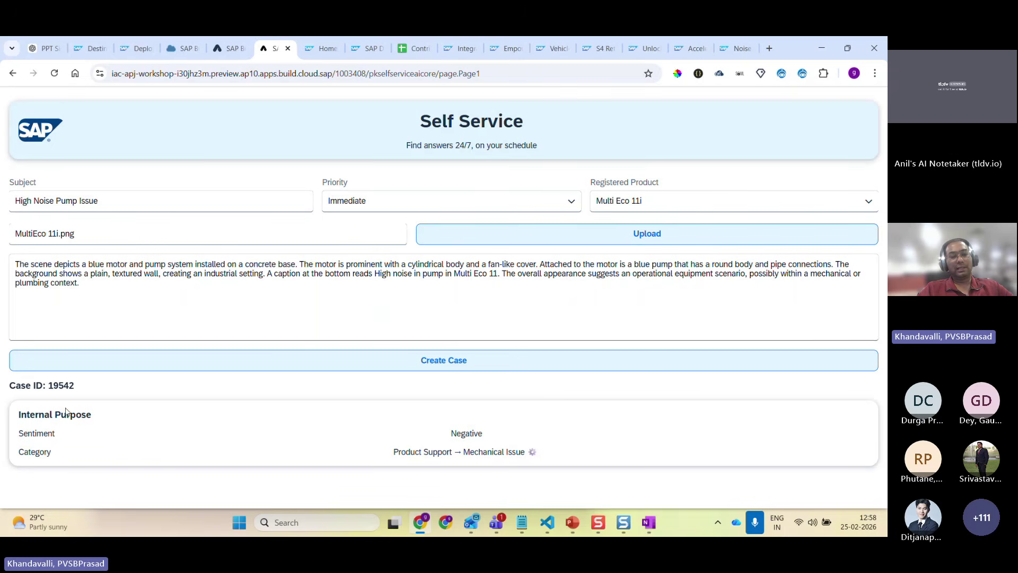
# - Search for the new case ID in SAP Sales and Service Cloud and open the High Noise Pump Issue case in full view
pyautogui.doubleClick(59, 386)
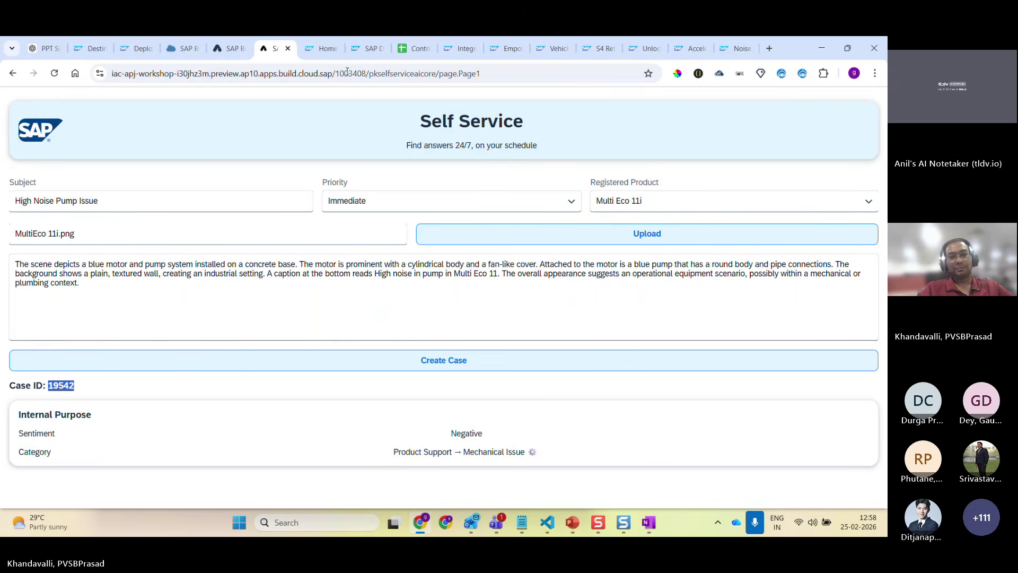
pyautogui.click(360, 53)
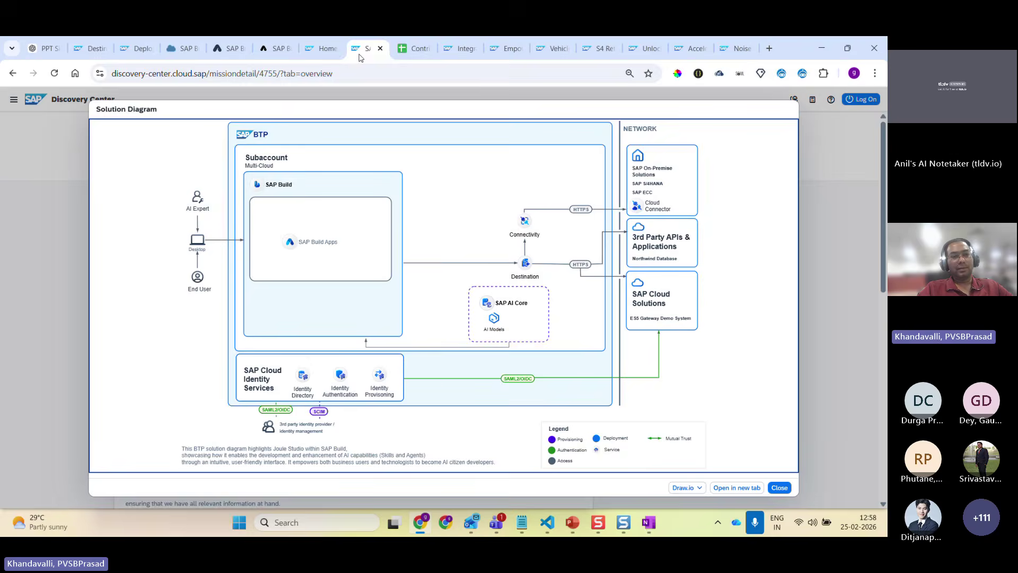
pyautogui.click(321, 49)
pyautogui.click(404, 101)
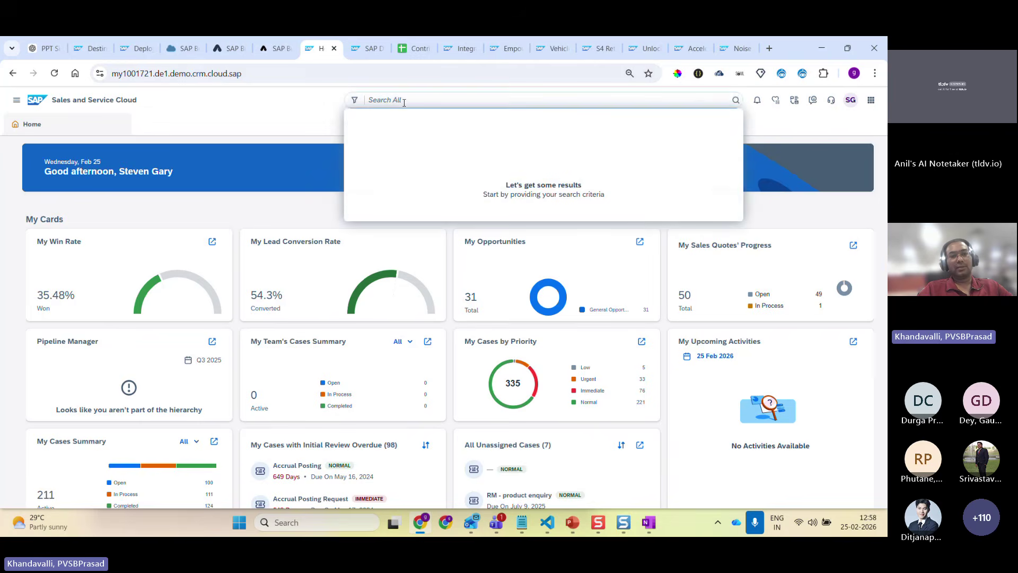
pyautogui.write('19542')
pyautogui.press('Return')
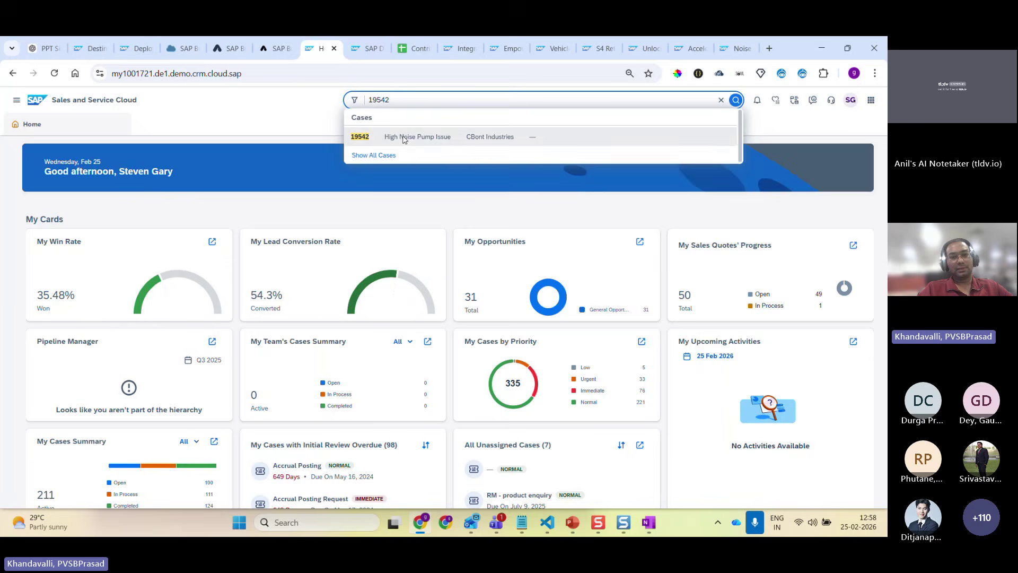
pyautogui.click(404, 137)
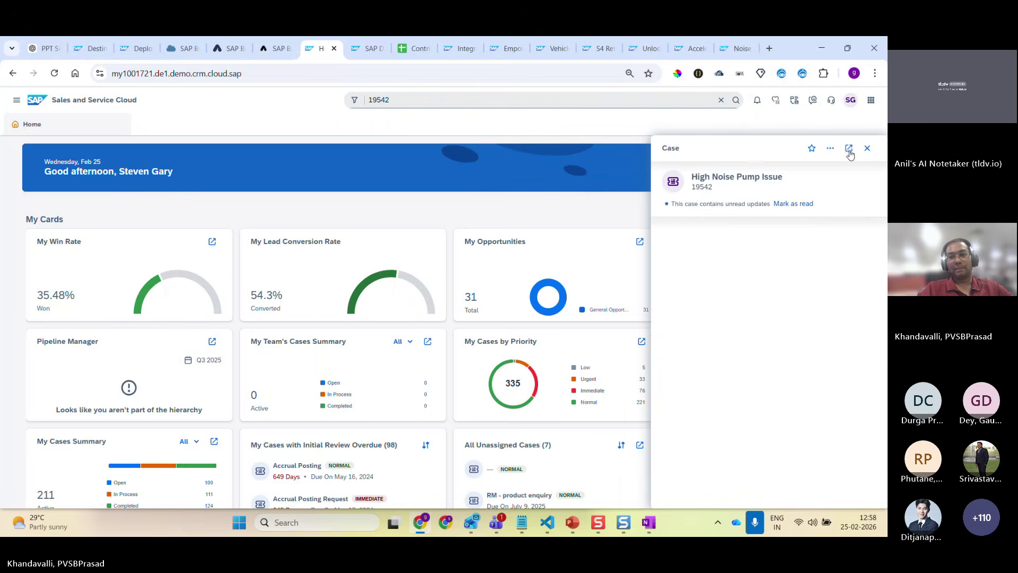
pyautogui.click(848, 151)
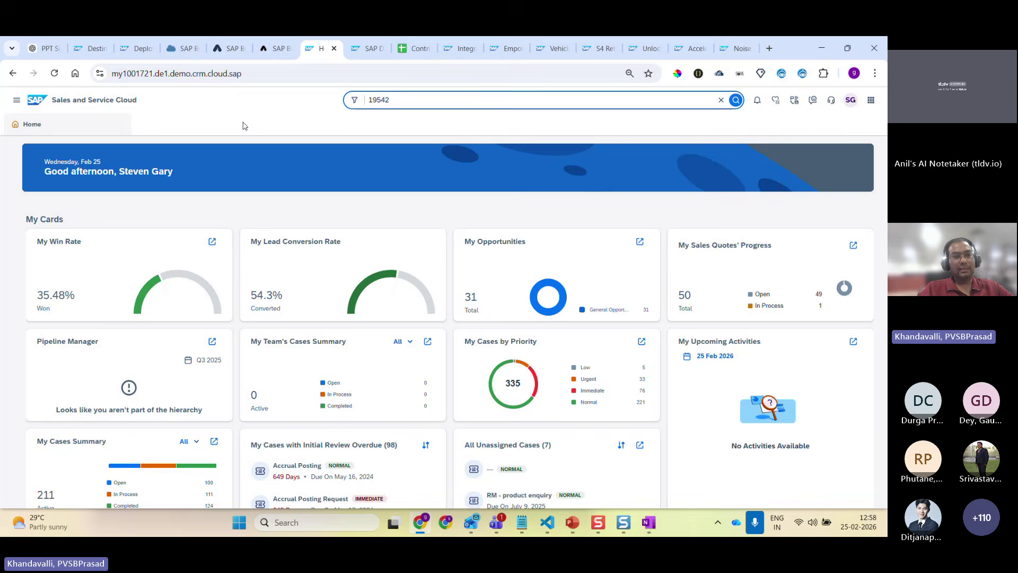
pyautogui.press('Return')
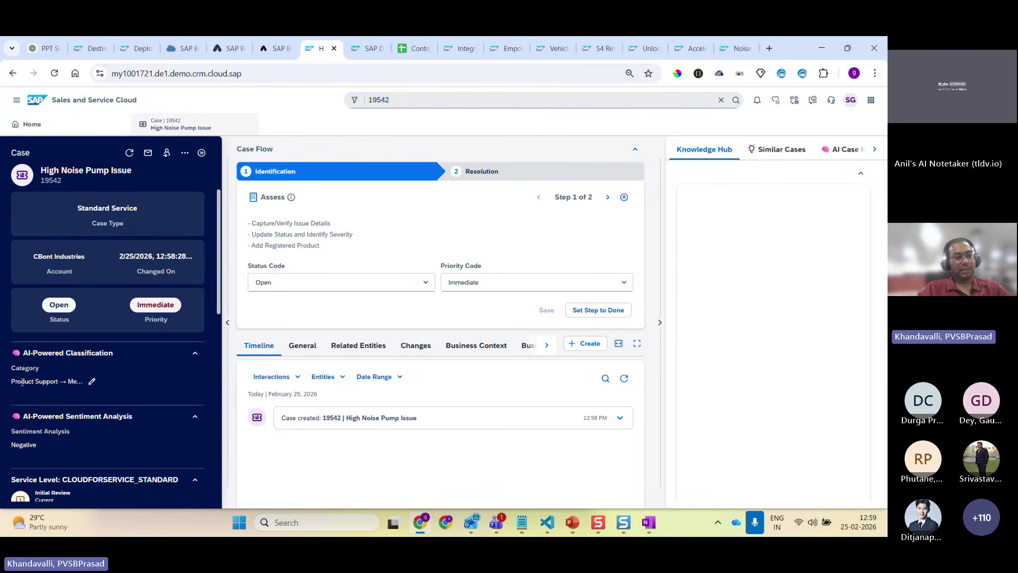
# - Examine the case's AI-powered category and the description in its general details
pyautogui.click(73, 381)
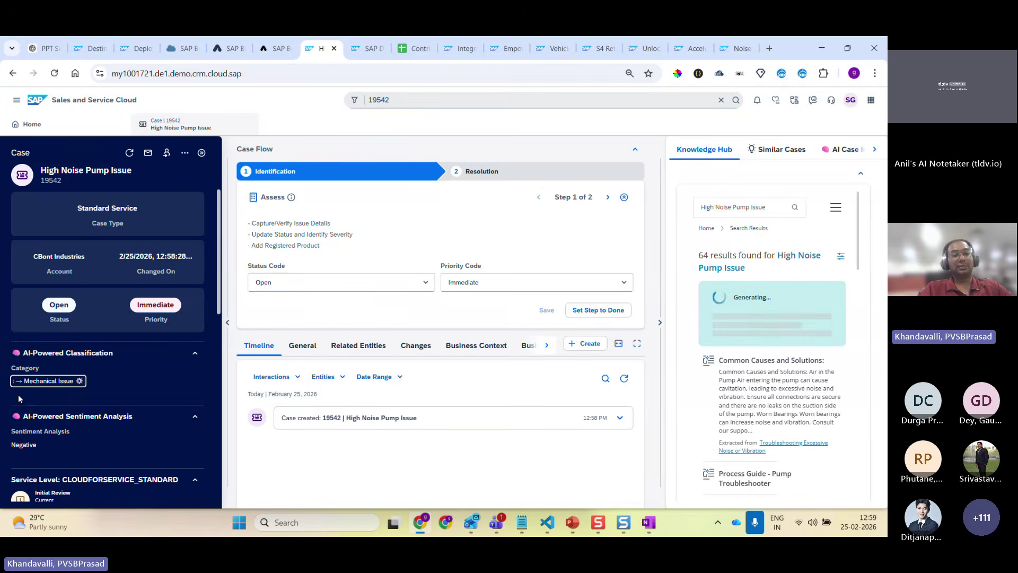
pyautogui.click(151, 377)
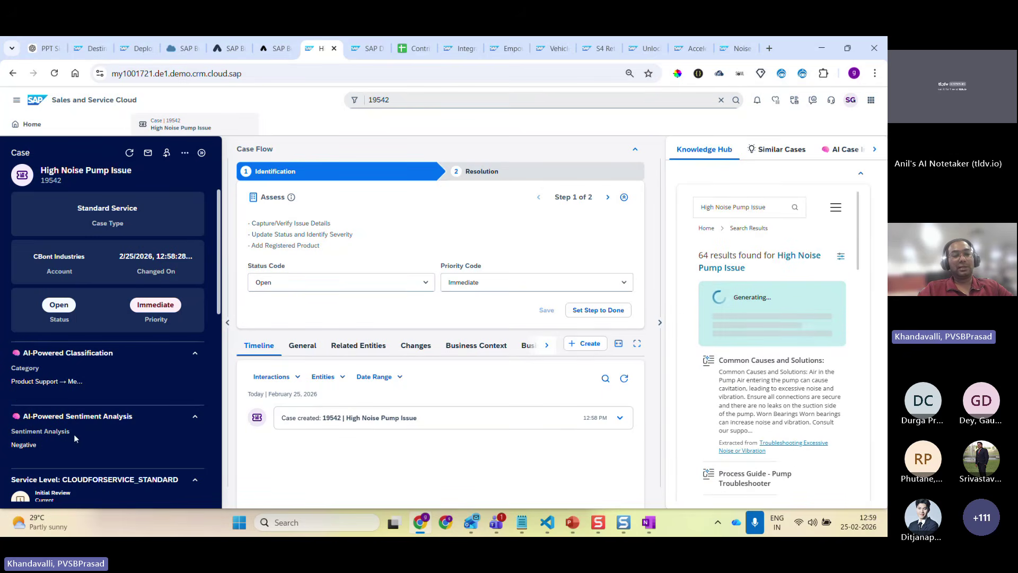
pyautogui.click(301, 348)
pyautogui.scroll(-1, 332, 396)
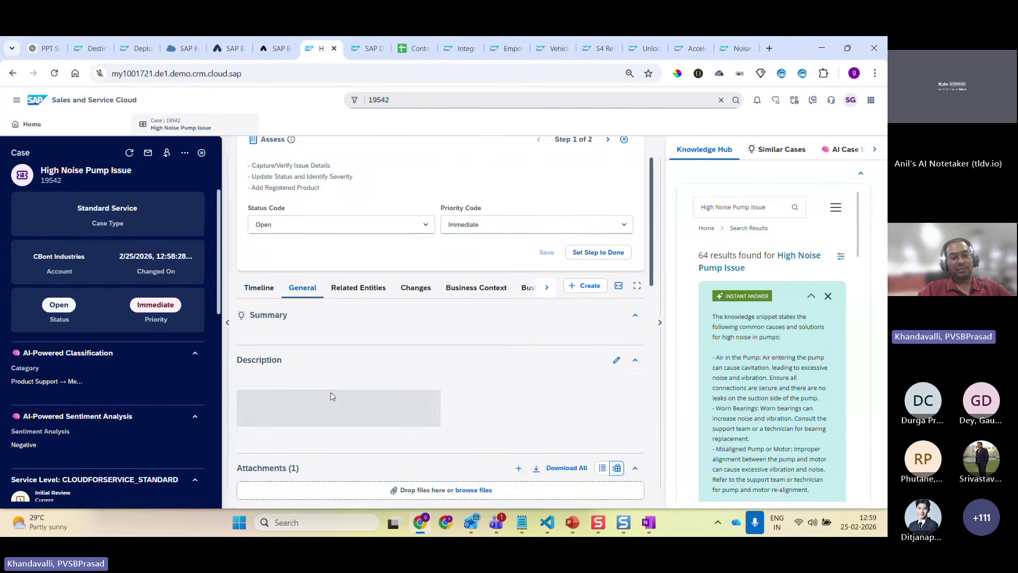
pyautogui.scroll(-4, 382, 403)
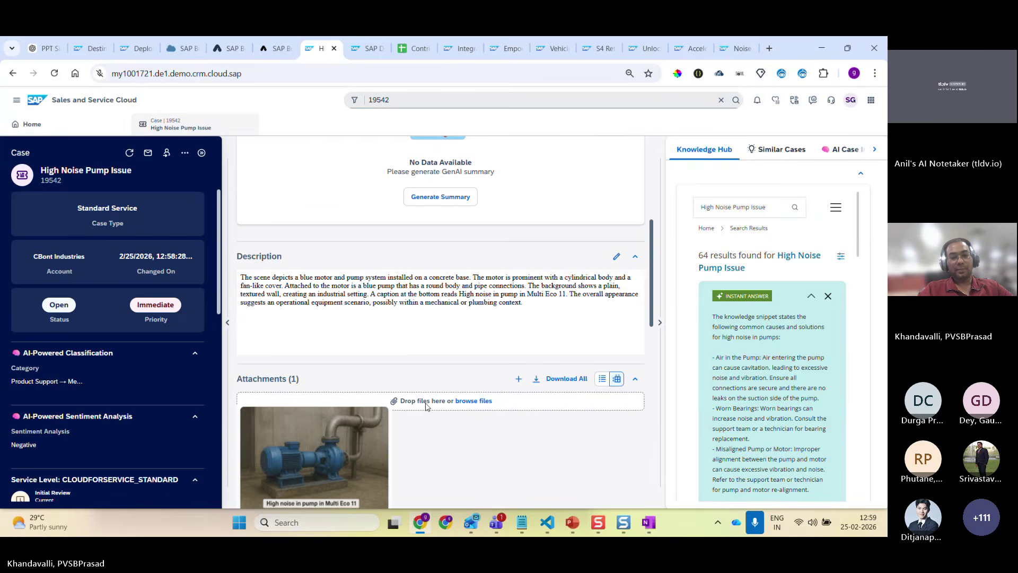
pyautogui.click(253, 262)
pyautogui.keyDown('shift'); pyautogui.click(513, 287); pyautogui.keyUp('shift')
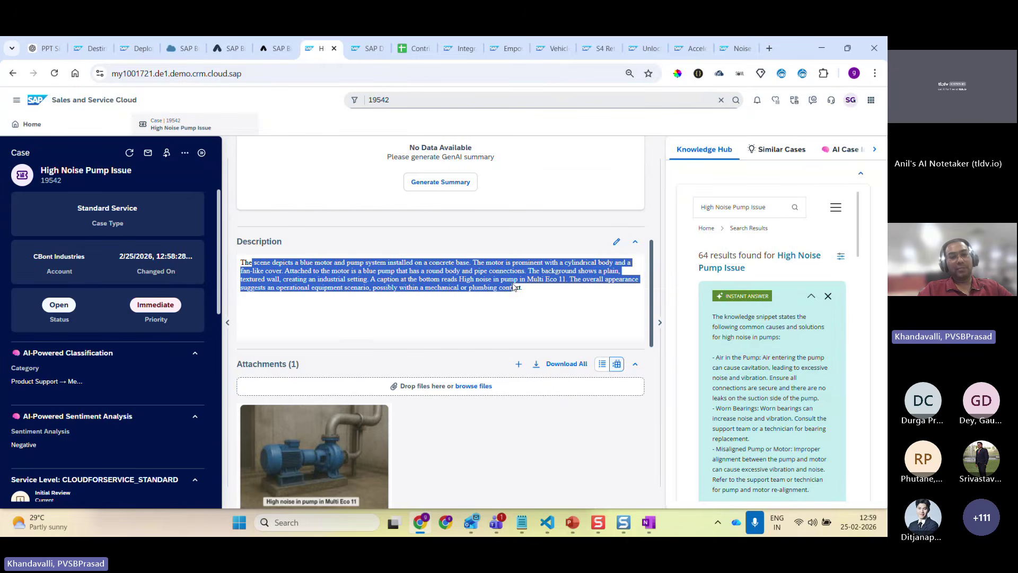
# - Examine the case's attached image and the registered product among its related entities
pyautogui.scroll(1, 466, 220)
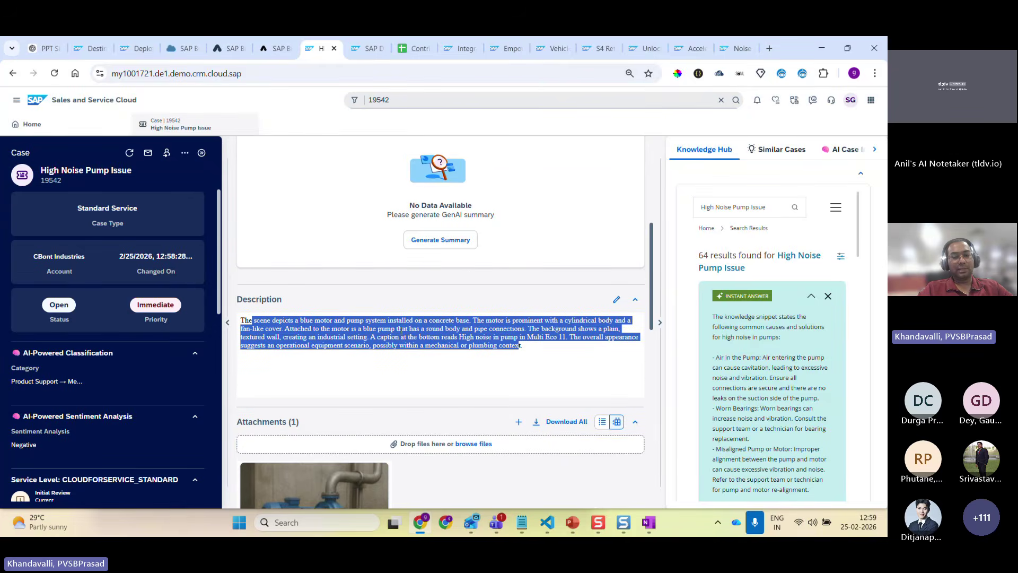
pyautogui.scroll(-3, 477, 339)
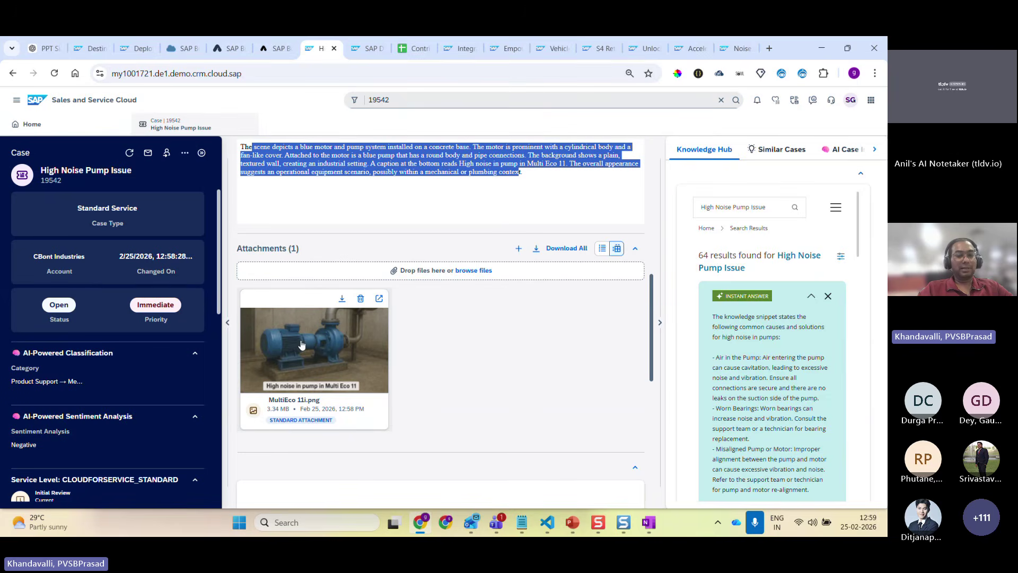
pyautogui.scroll(5, 336, 272)
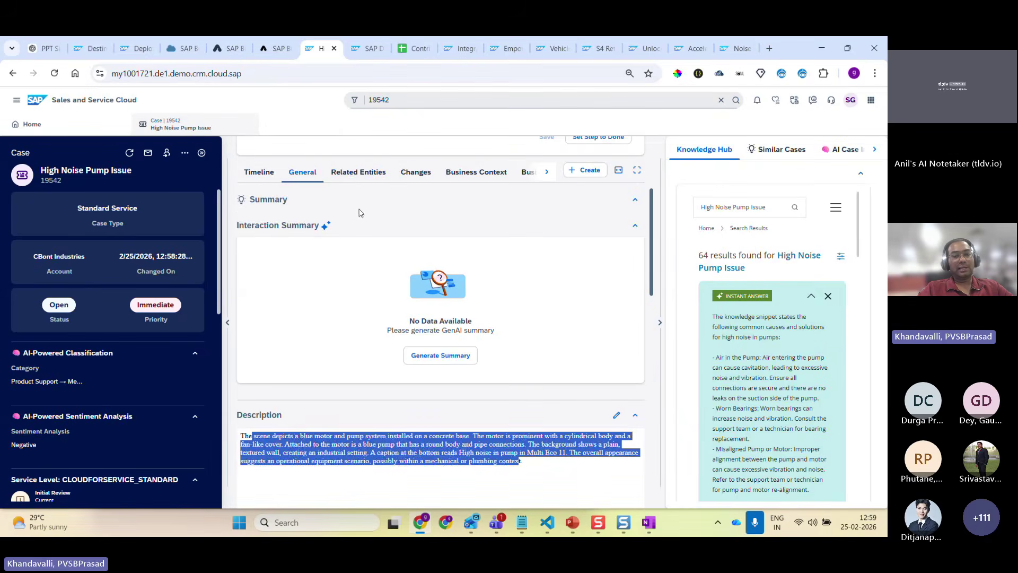
pyautogui.click(359, 172)
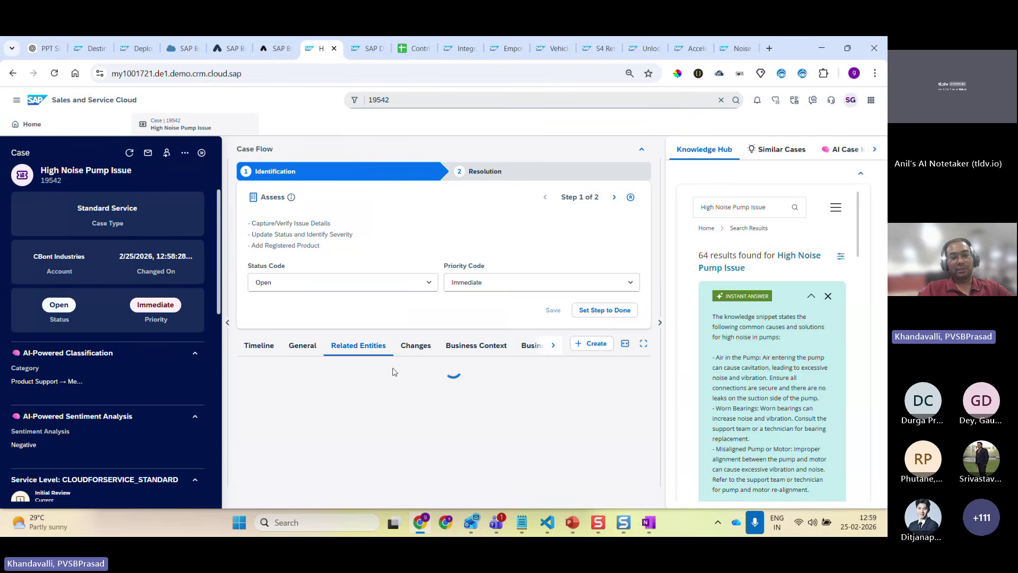
pyautogui.scroll(-1, 371, 387)
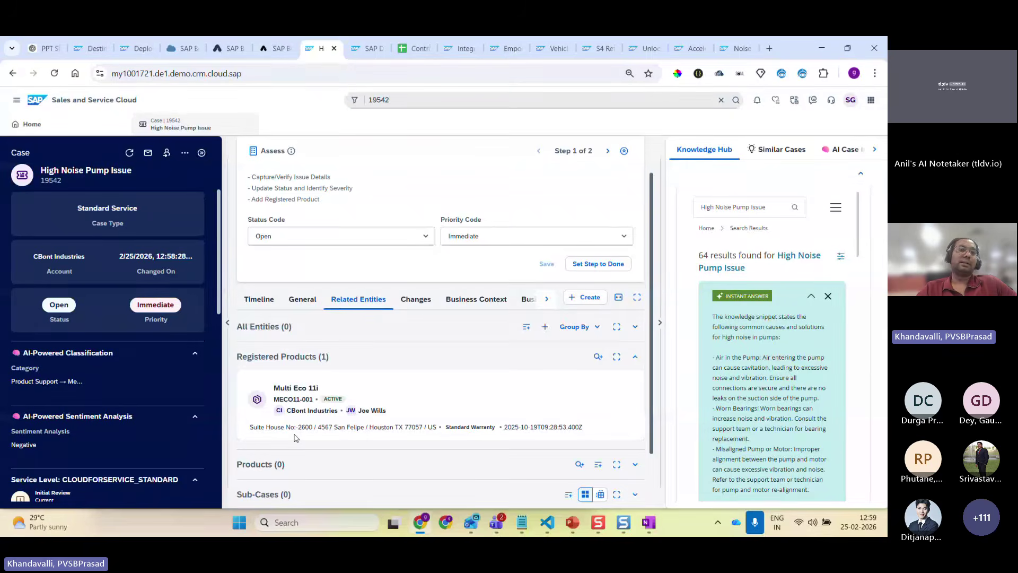
# - Return to the Self Service form and add the text "kbckxznlnxzlxzm;vmxz;vm;lzx" as a new paragraph below the description
pyautogui.click(275, 48)
pyautogui.click(117, 288)
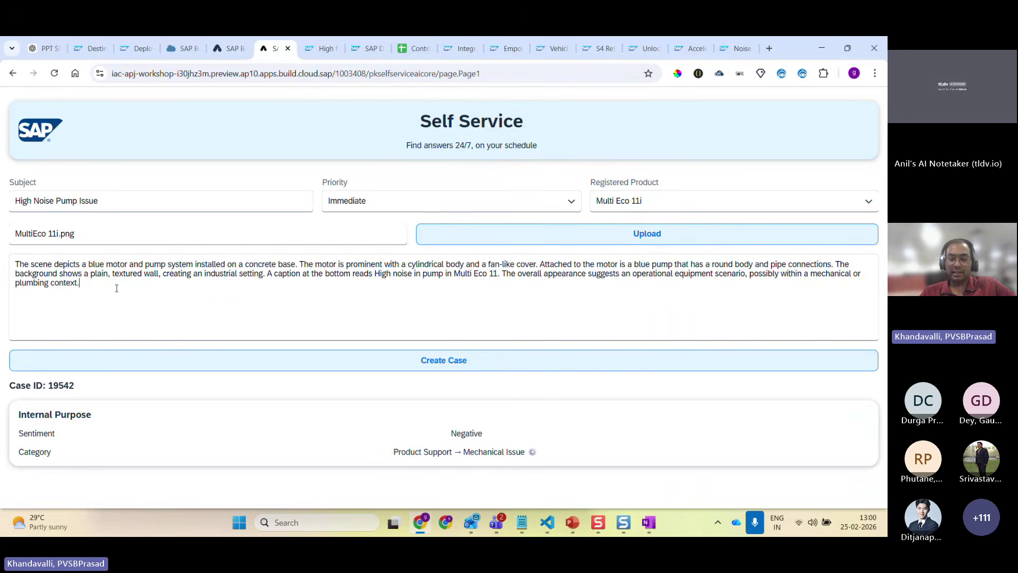
pyautogui.write('kbckxznlnxzlxzm;vmxz;vm;lzx')
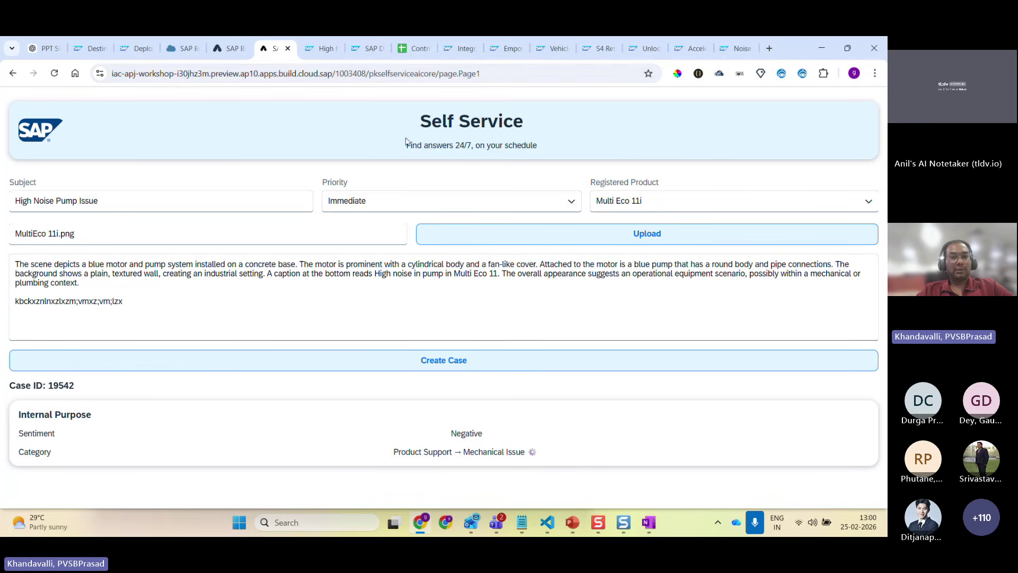
# - Show the Contribution with Blog Posts spreadsheet and its link, and examine the S4 Service Order & FSM appointment blog post's swim lane diagram and story
pyautogui.click(410, 53)
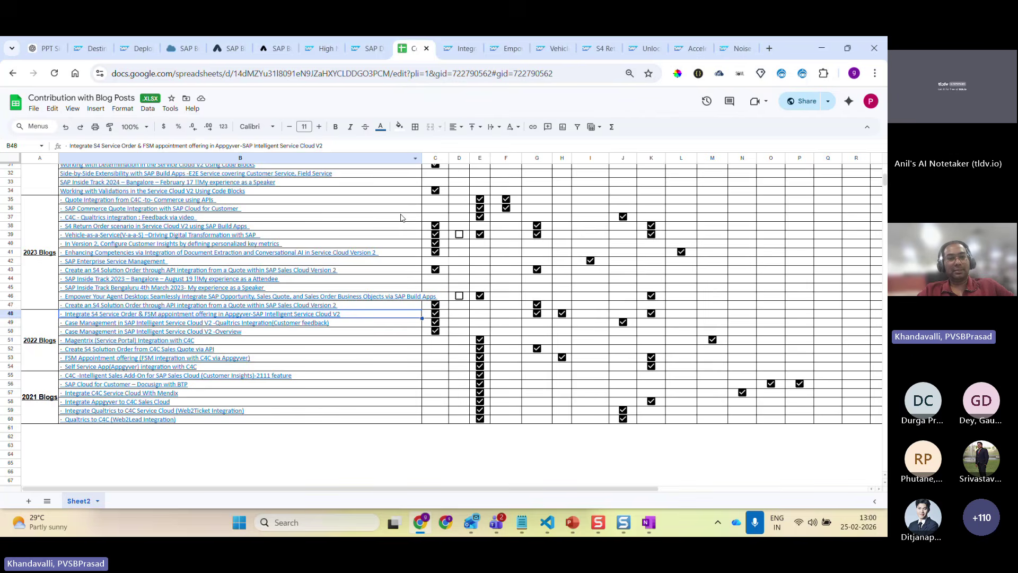
pyautogui.click(309, 75)
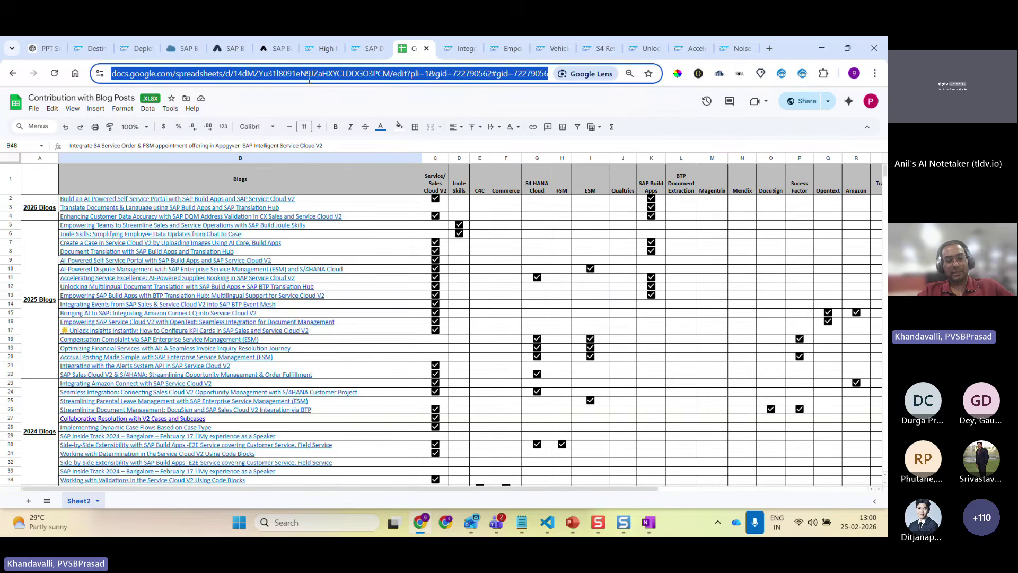
pyautogui.click(459, 48)
pyautogui.scroll(20, 562, 255)
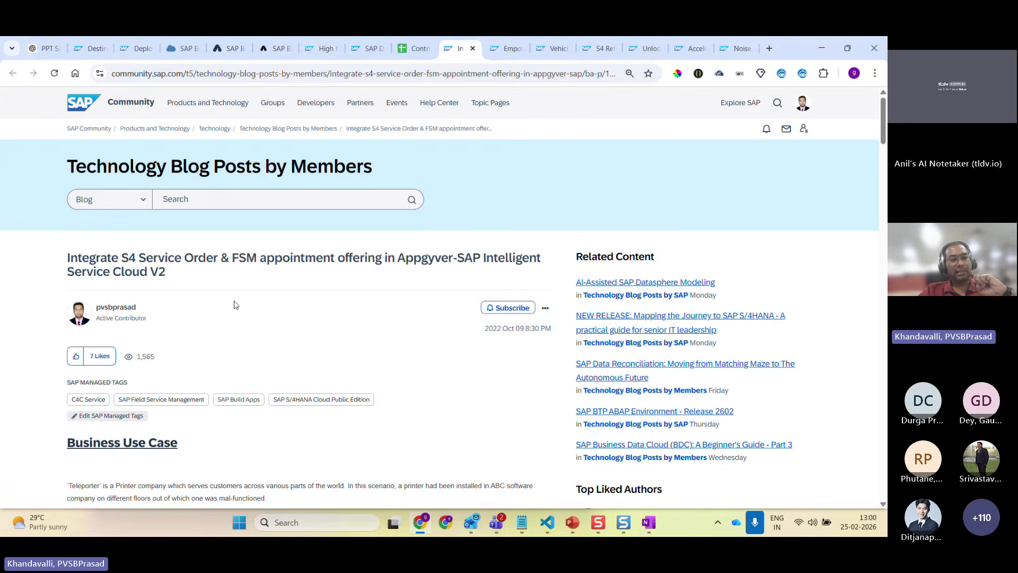
pyautogui.scroll(-5, 247, 297)
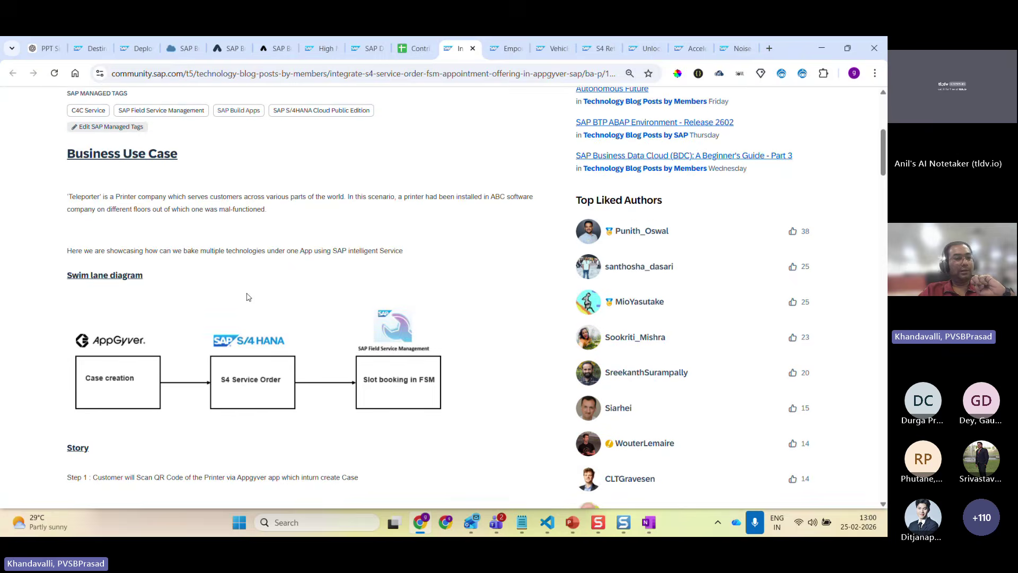
pyautogui.scroll(-2, 247, 297)
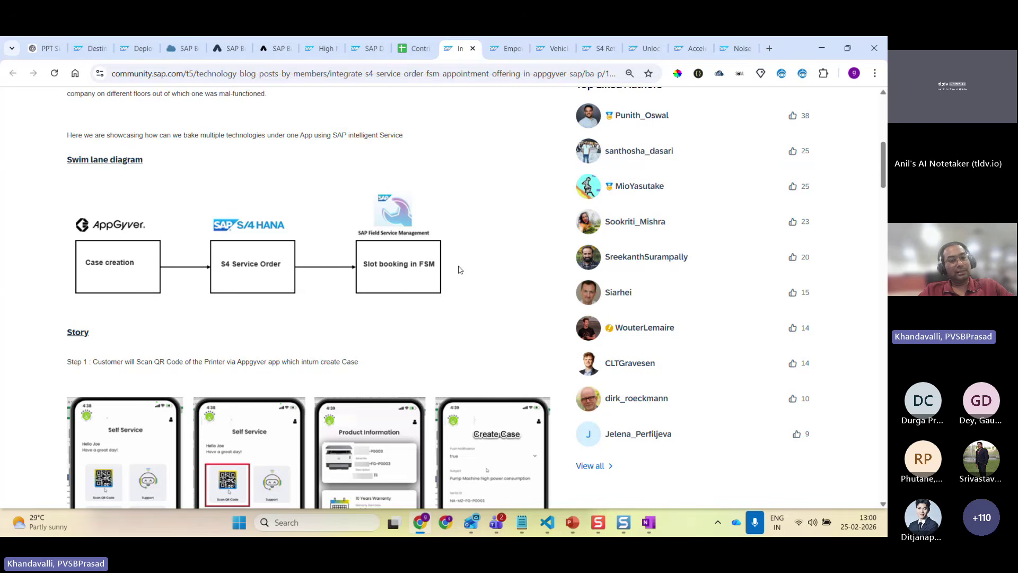
pyautogui.scroll(-1, 458, 266)
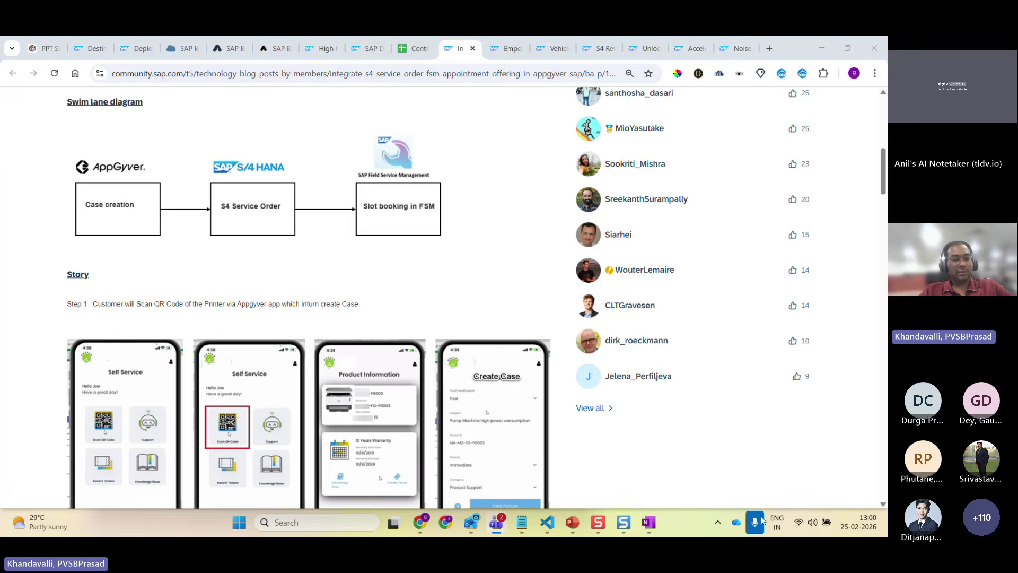
# - Examine the S4 Service Order & FSM blog story from the QR code case creation through the agent's call to the customer
pyautogui.scroll(-2, 155, 324)
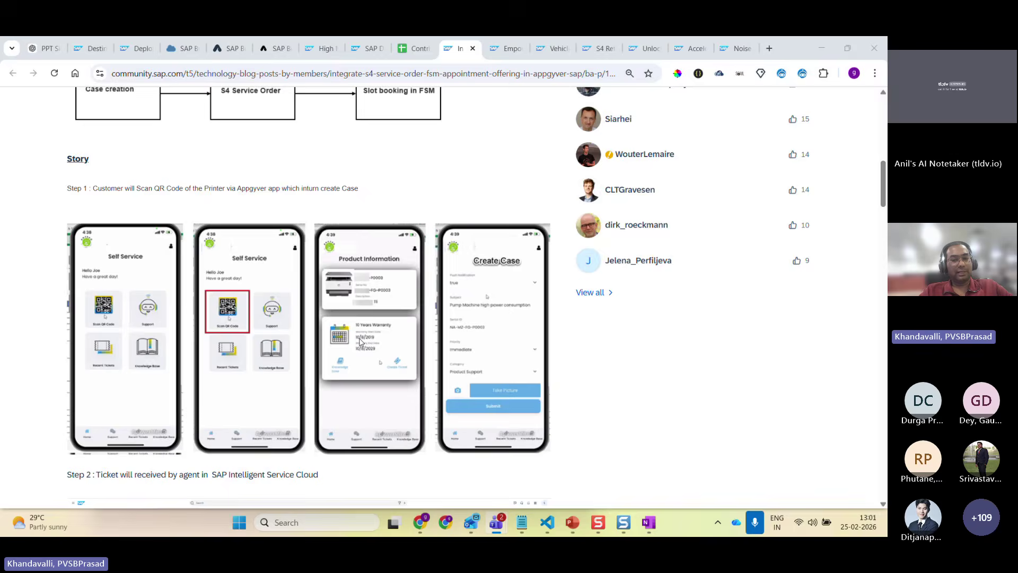
pyautogui.scroll(-2, 359, 341)
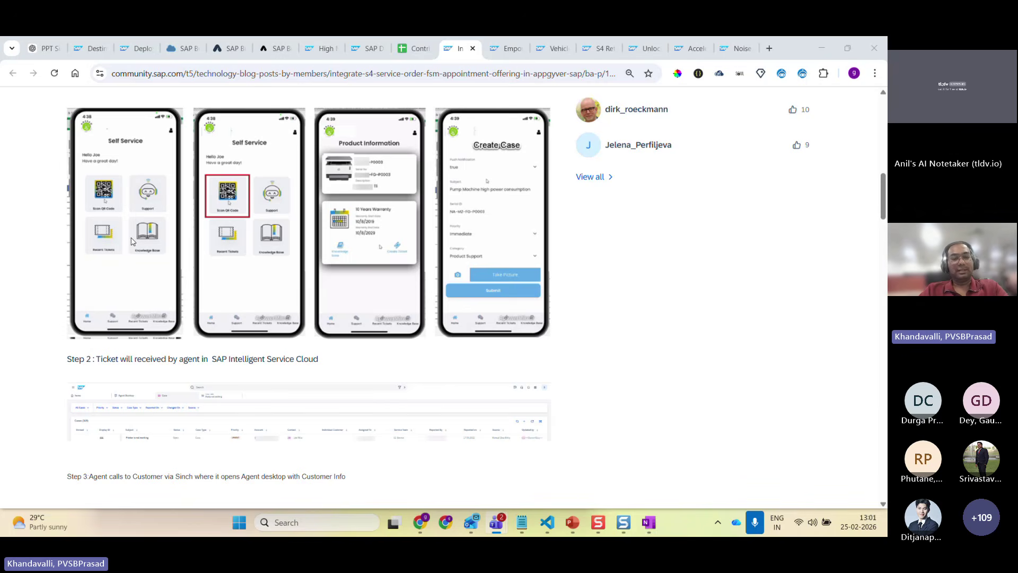
pyautogui.scroll(-3, 171, 300)
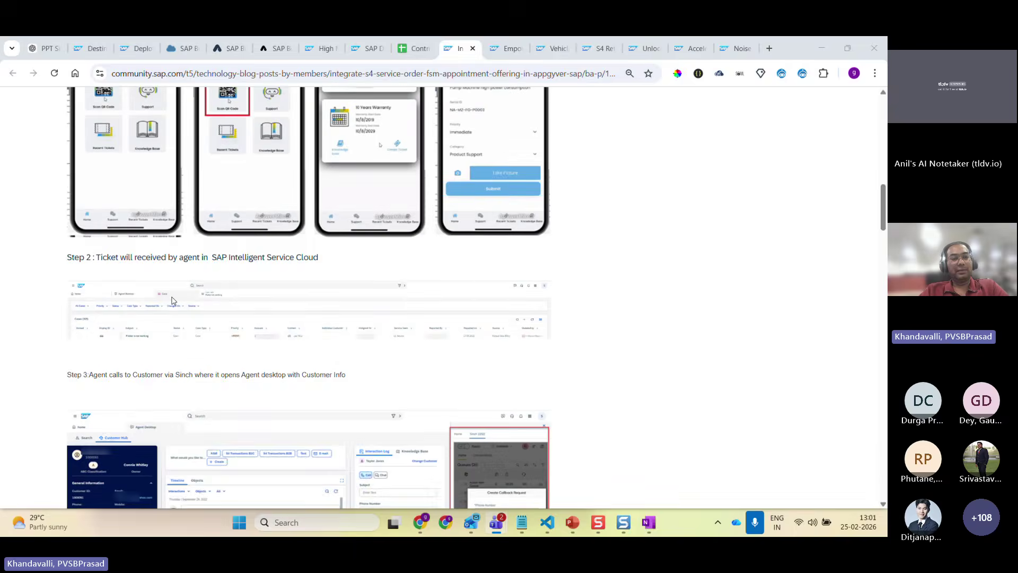
pyautogui.scroll(1, 148, 186)
pyautogui.scroll(1, 149, 207)
pyautogui.scroll(-5, 157, 255)
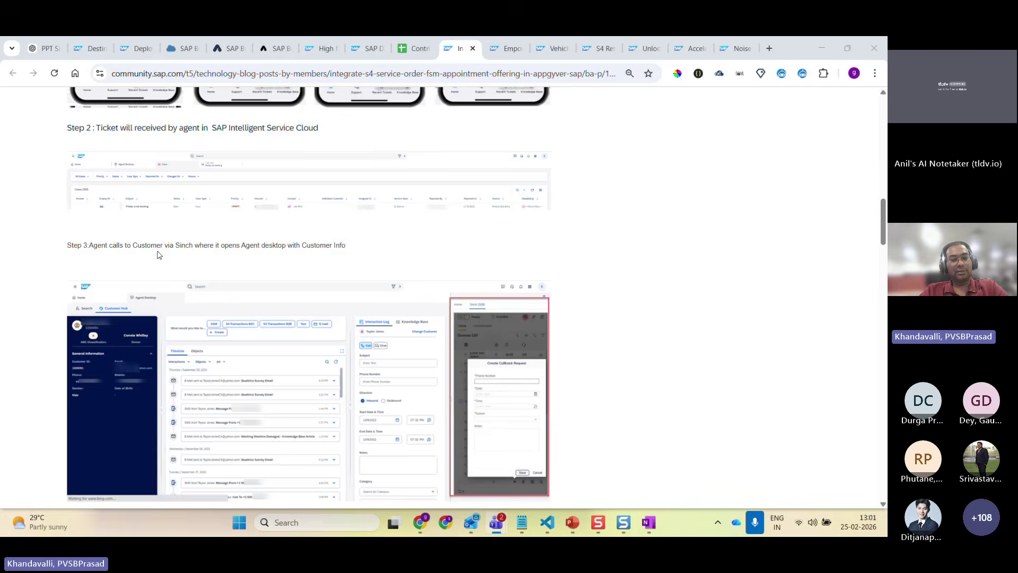
pyautogui.scroll(-4, 234, 279)
pyautogui.scroll(-4, 328, 291)
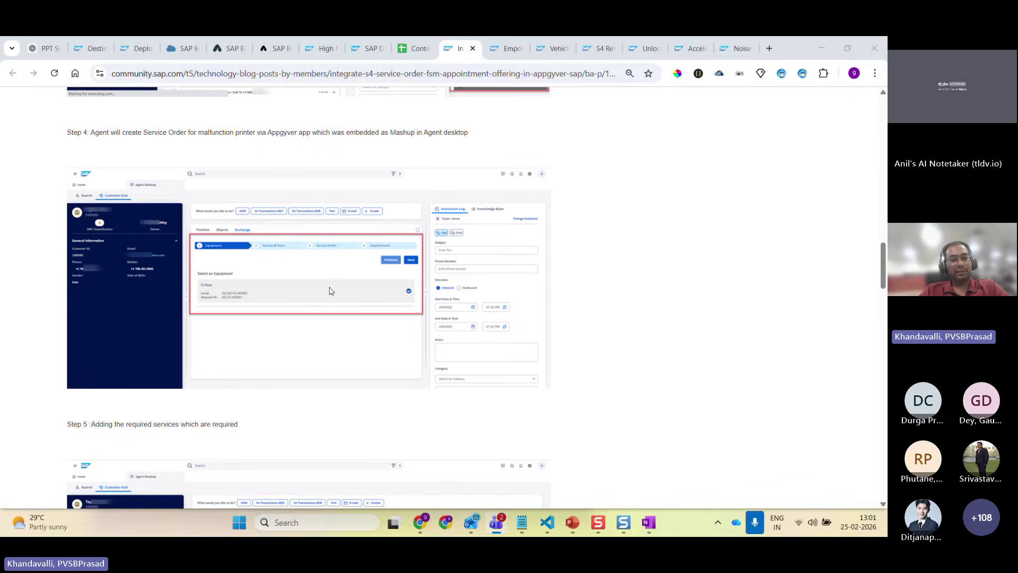
# - Examine the blog story's equipment selection, required services, S4 service order creation and FSM appointment slot booking
pyautogui.scroll(-4, 204, 273)
pyautogui.scroll(3, 207, 269)
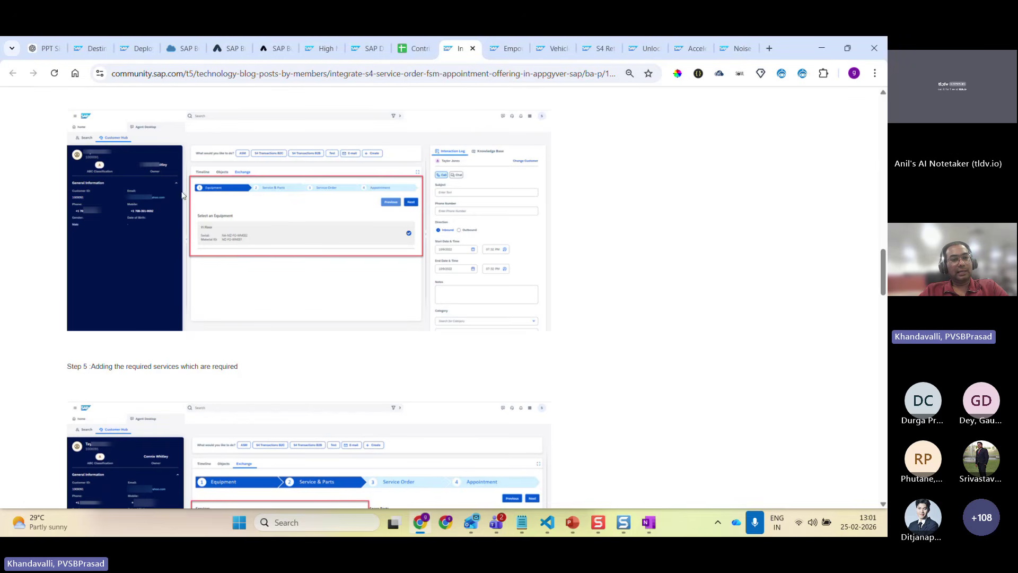
pyautogui.scroll(-3, 271, 259)
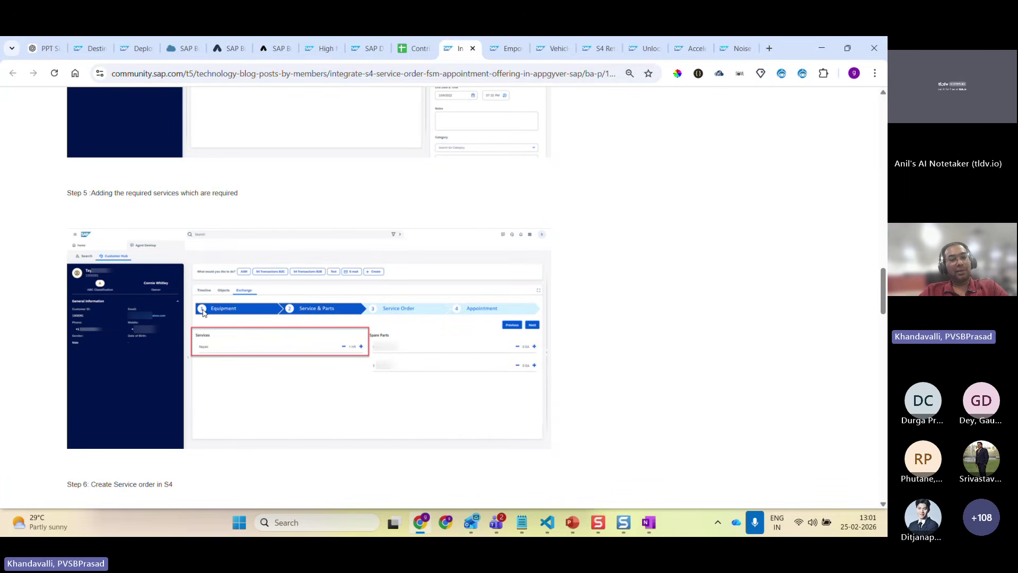
pyautogui.scroll(-6, 421, 309)
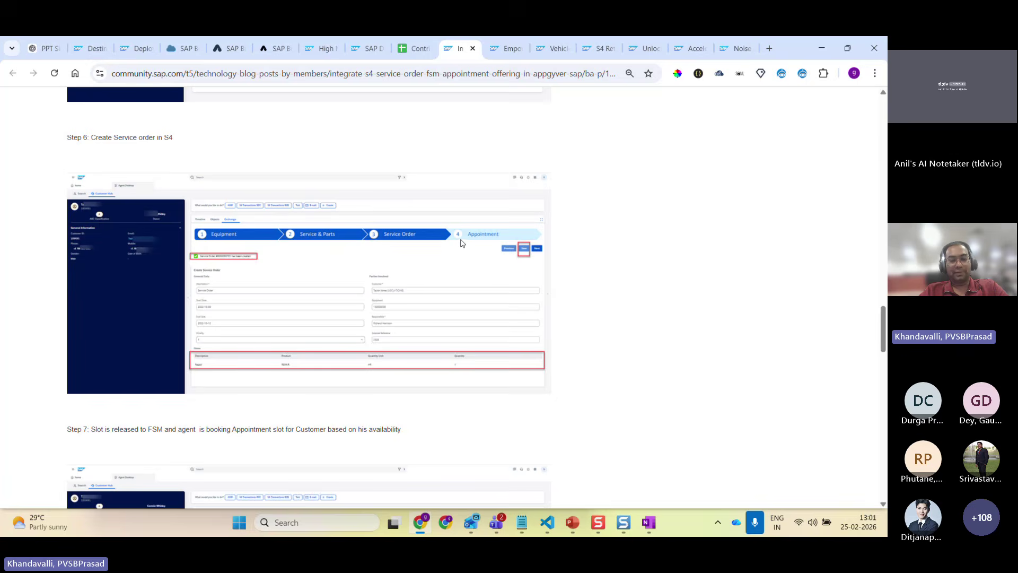
pyautogui.scroll(-5, 466, 245)
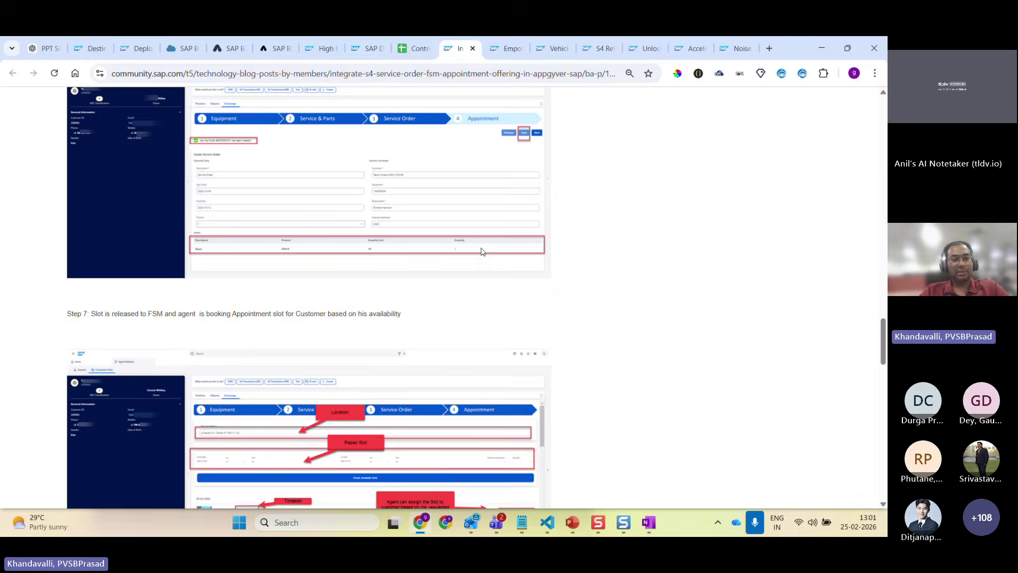
pyautogui.scroll(3, 473, 246)
pyautogui.scroll(-3, 495, 167)
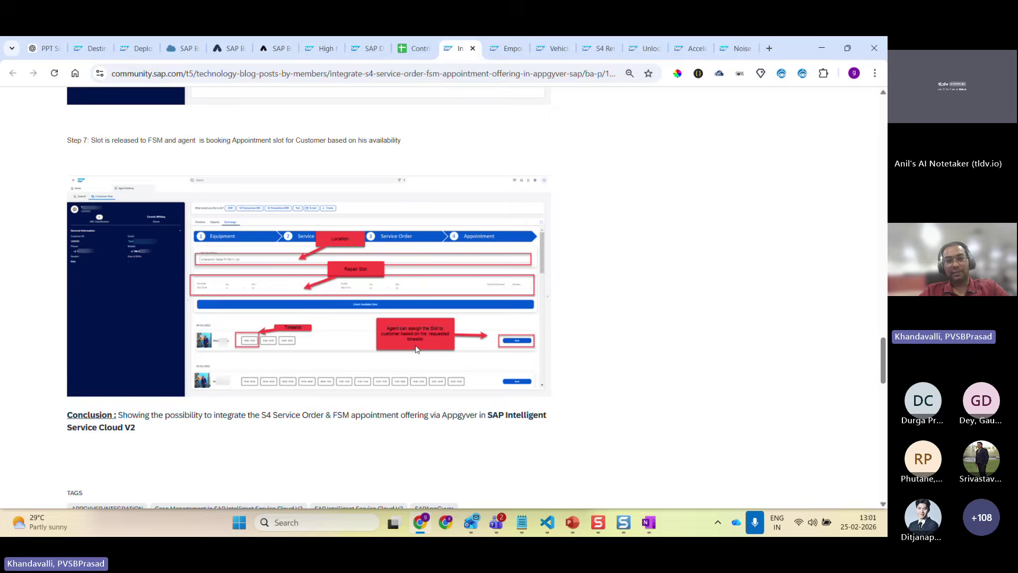
pyautogui.scroll(5, 416, 349)
# - Open the Empower Your Agent Desktop blog post and examine its introduction and the Build Apps procedure for the Sales Order page
pyautogui.click(502, 48)
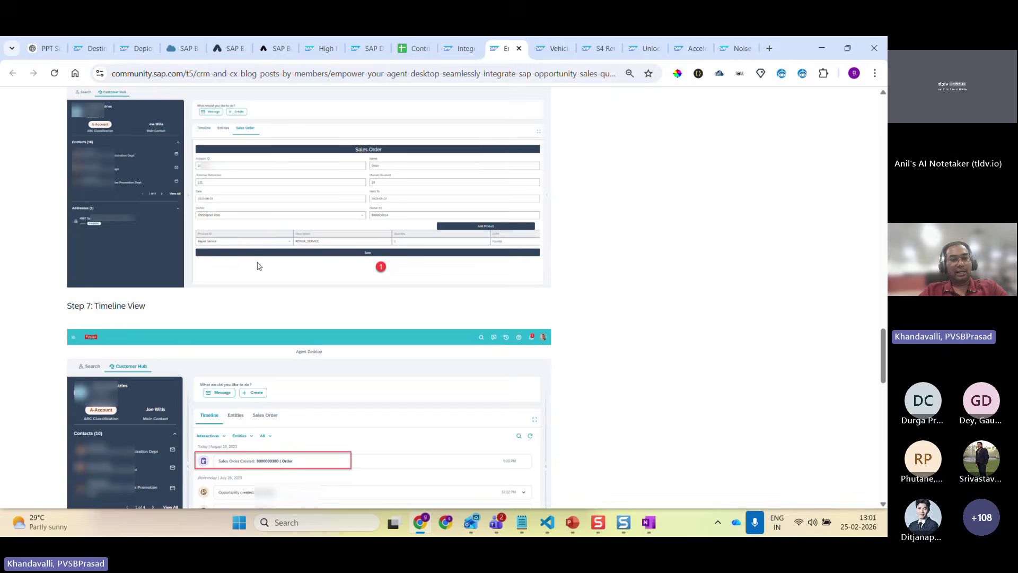
pyautogui.scroll(20, 265, 263)
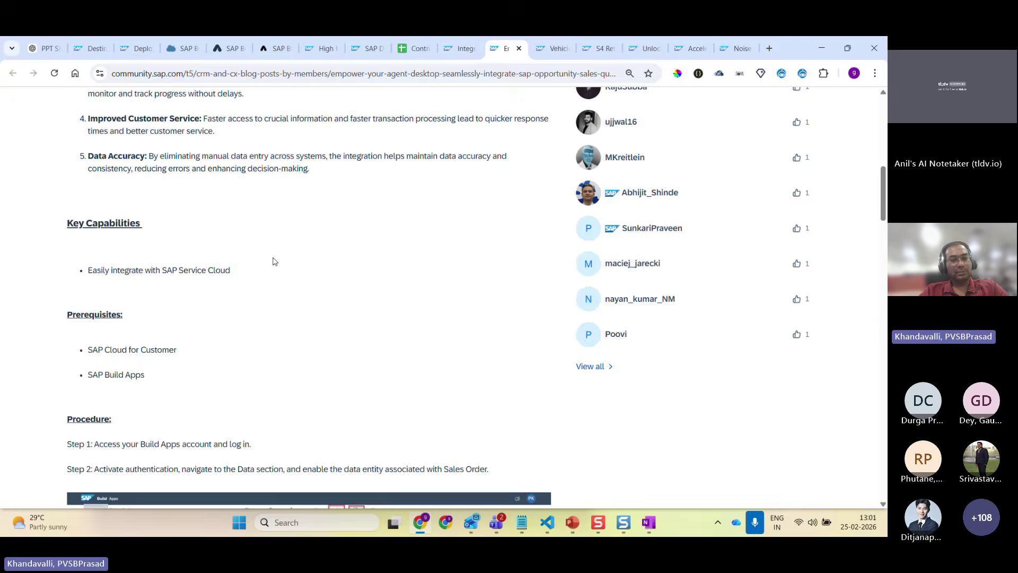
pyautogui.scroll(10, 273, 262)
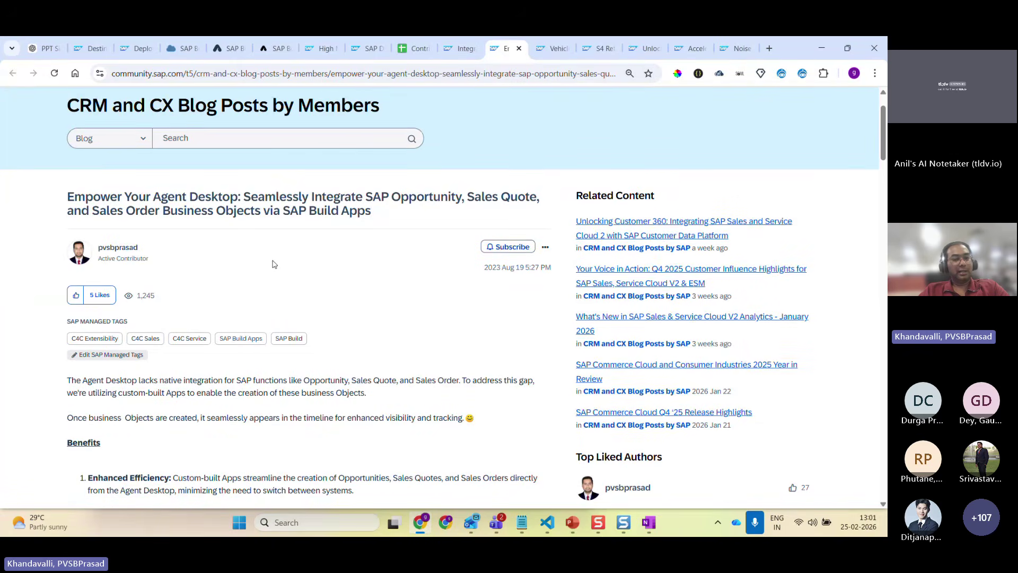
pyautogui.scroll(-20, 274, 263)
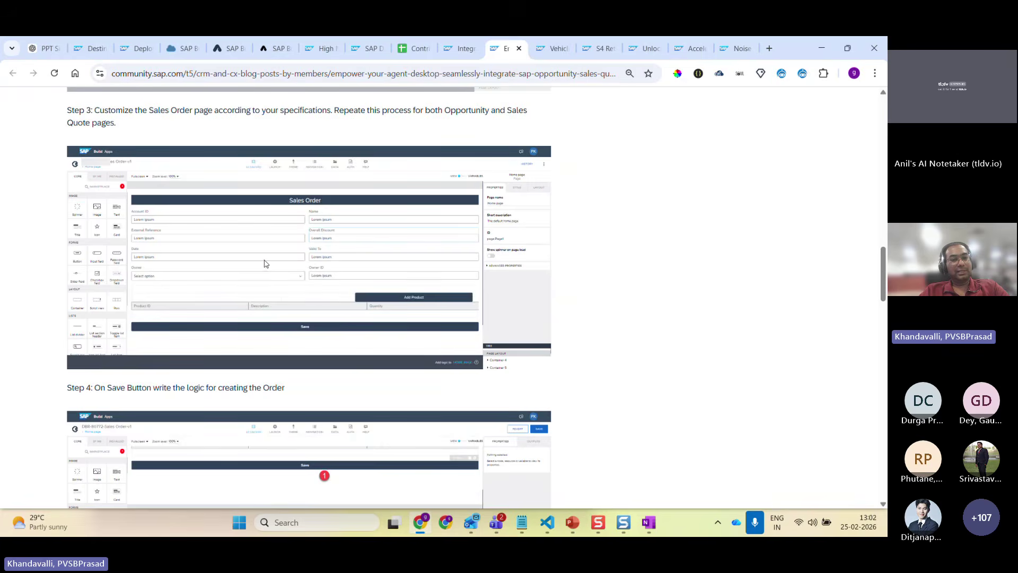
pyautogui.scroll(-6, 348, 253)
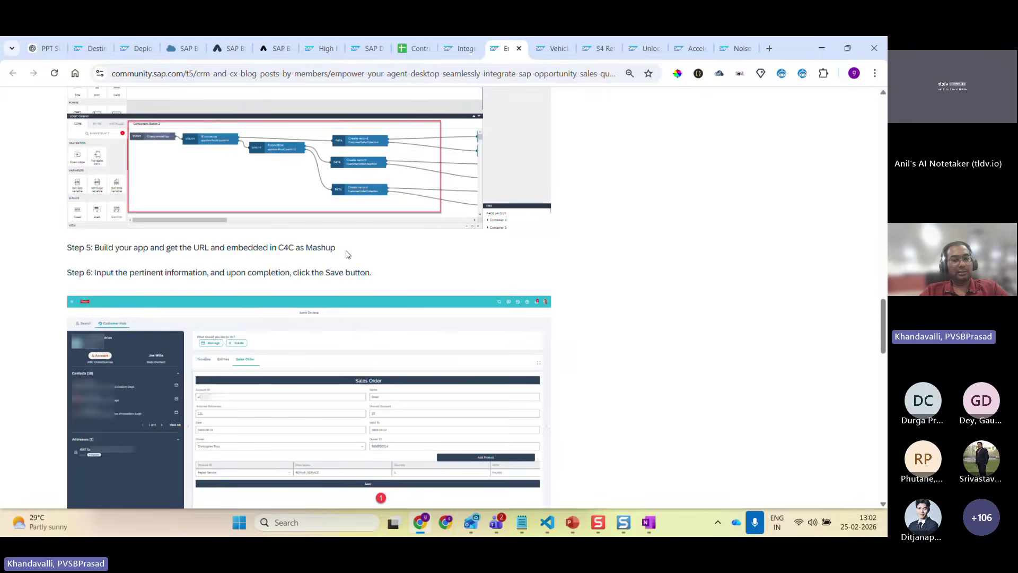
# - Examine the Sales Order mashup in Step 6 and the timeline view in Step 7 of the Agent Desktop post
pyautogui.scroll(-2, 346, 254)
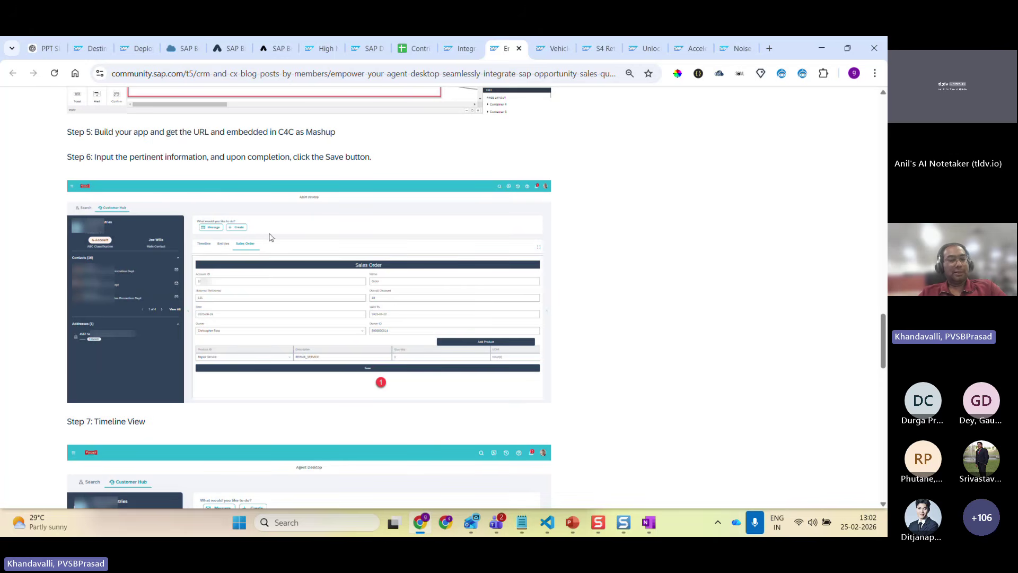
pyautogui.scroll(-2, 423, 307)
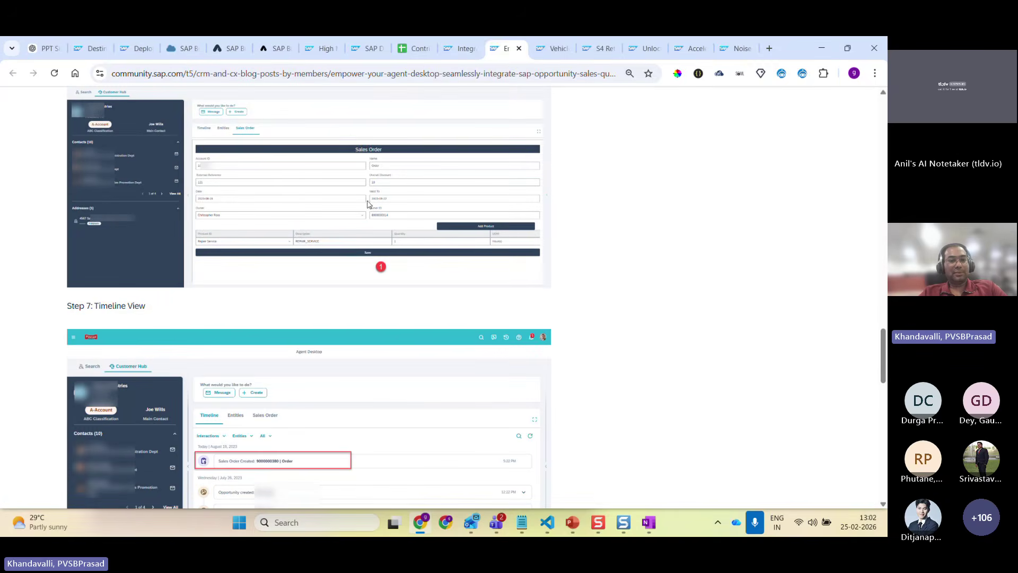
pyautogui.scroll(1, 285, 184)
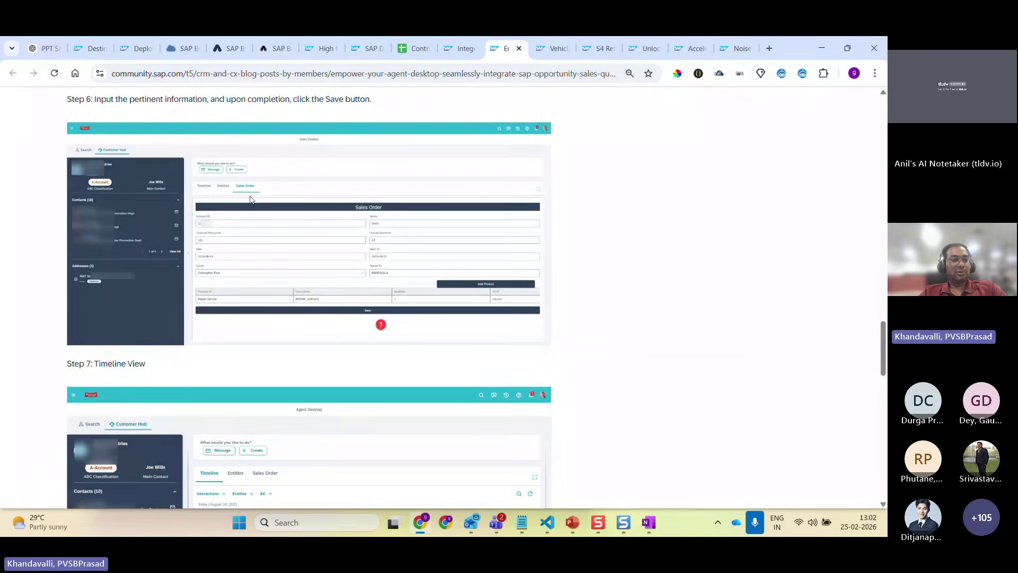
pyautogui.scroll(-2, 325, 224)
pyautogui.scroll(-2, 352, 316)
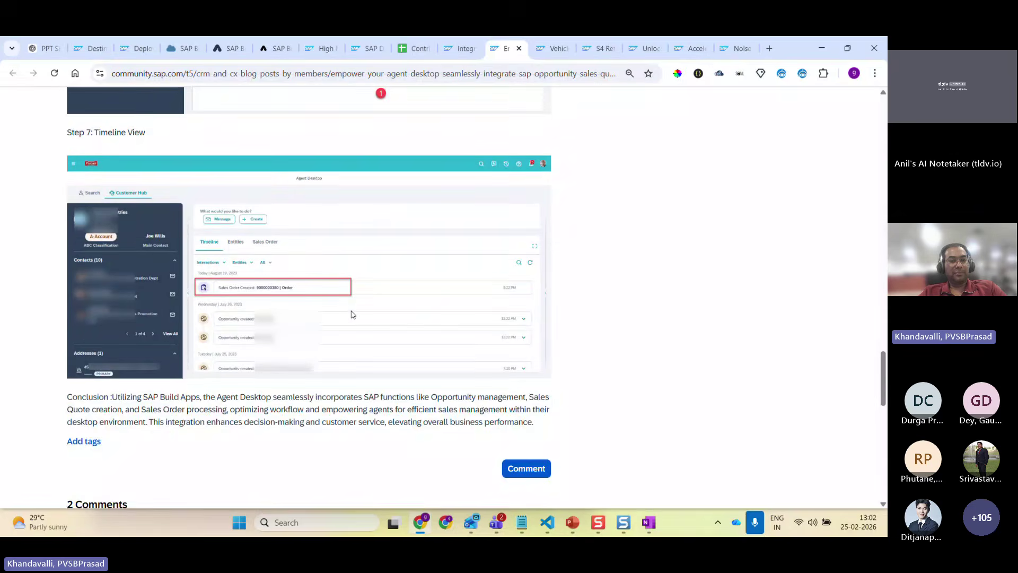
pyautogui.scroll(2, 352, 302)
pyautogui.scroll(3, 352, 285)
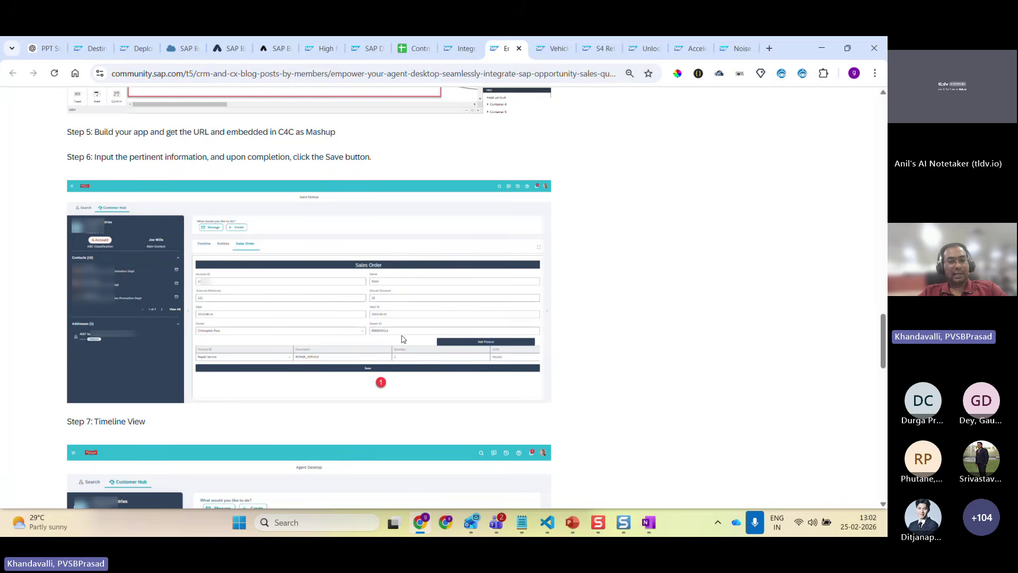
# - Open the Vehicle-as-a-Service blog post and examine its introduction, key capabilities, prerequisites and architecture diagram
pyautogui.click(545, 53)
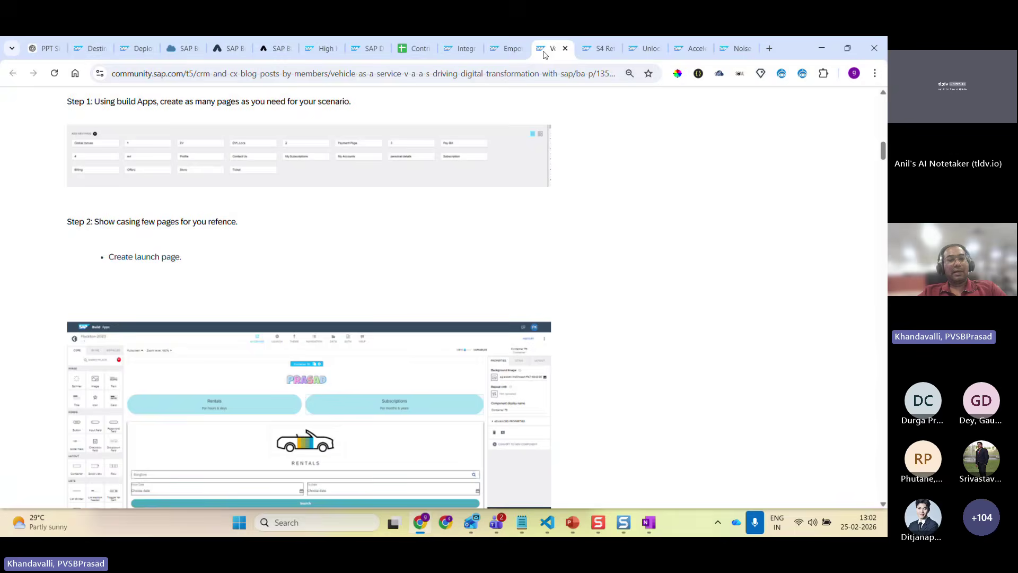
pyautogui.scroll(15, 692, 252)
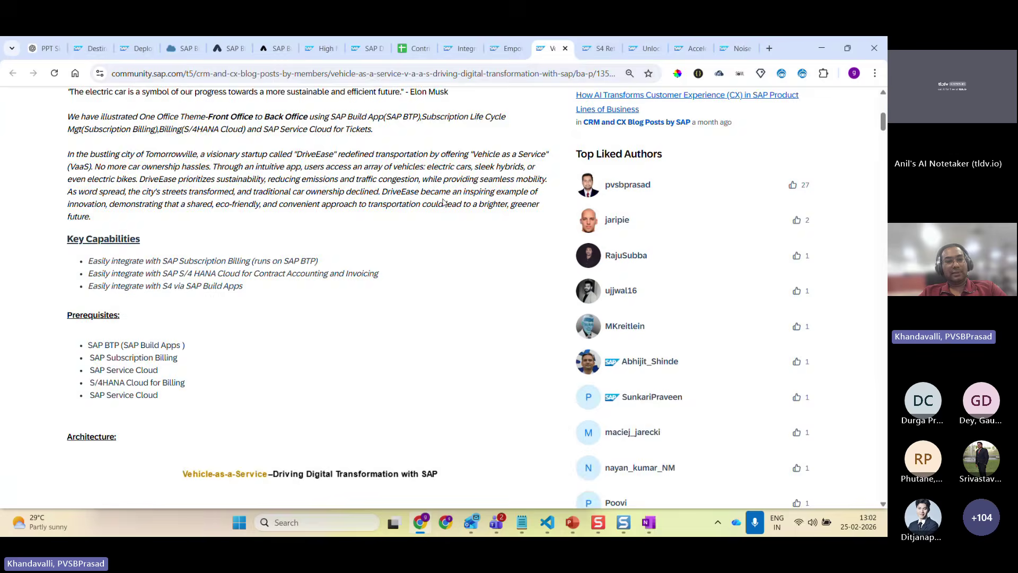
pyautogui.scroll(3, 444, 202)
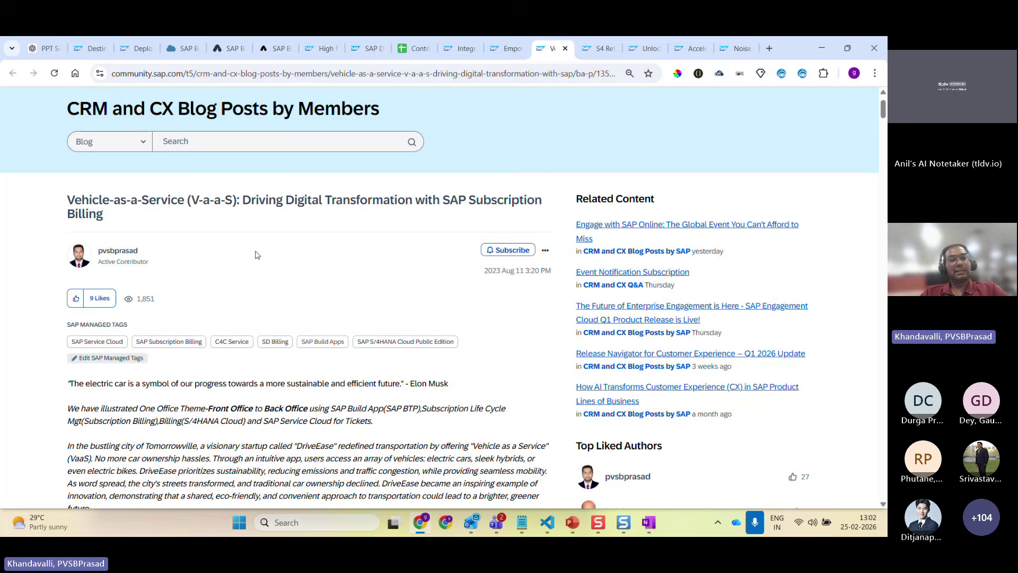
pyautogui.scroll(-1, 257, 257)
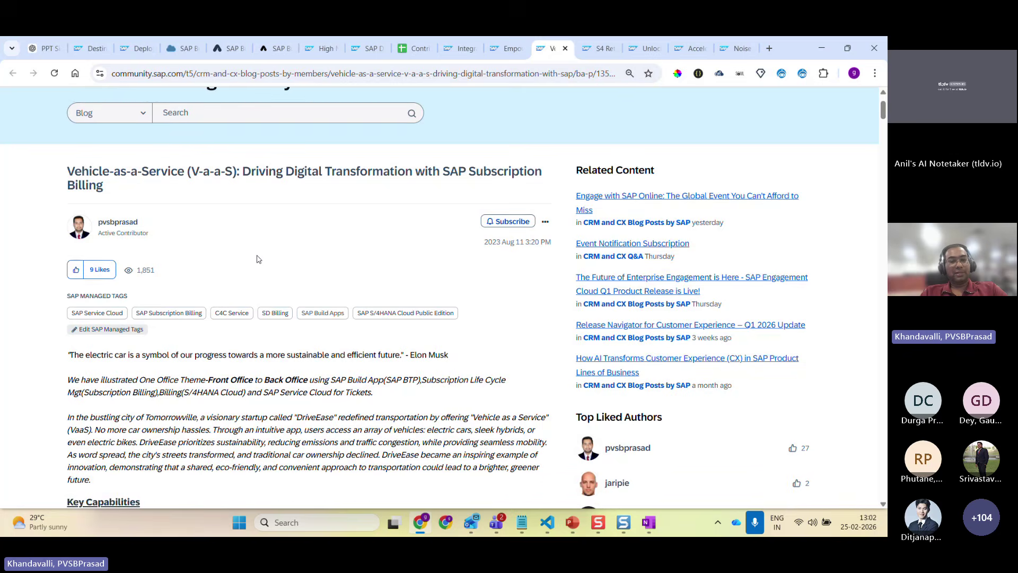
pyautogui.scroll(-10, 257, 259)
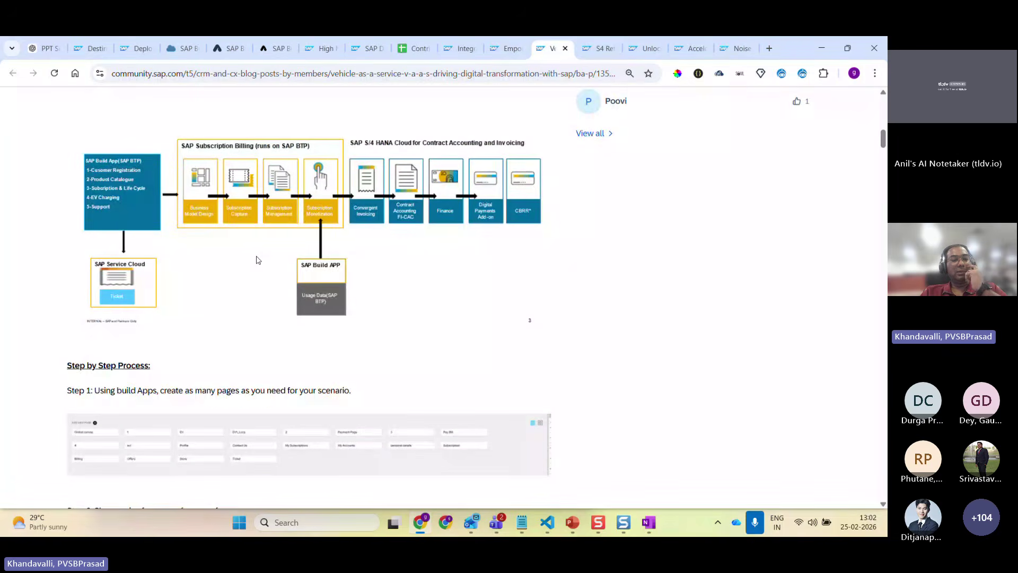
# - Examine the Vehicle-as-a-Service launch, EV car list and subscription page designs and the mobile landing and customer verification screens
pyautogui.scroll(-8, 258, 259)
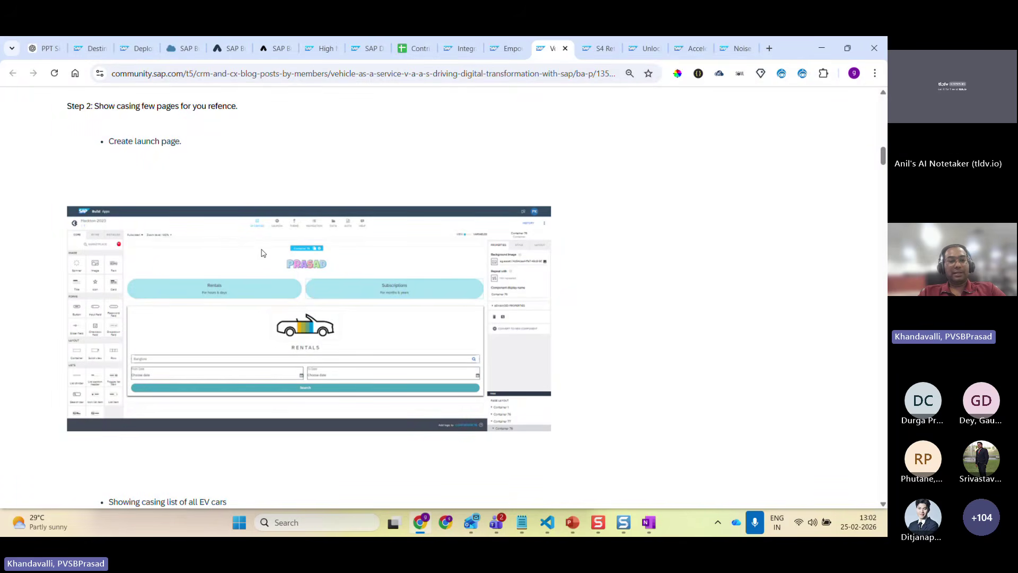
pyautogui.scroll(-9, 261, 253)
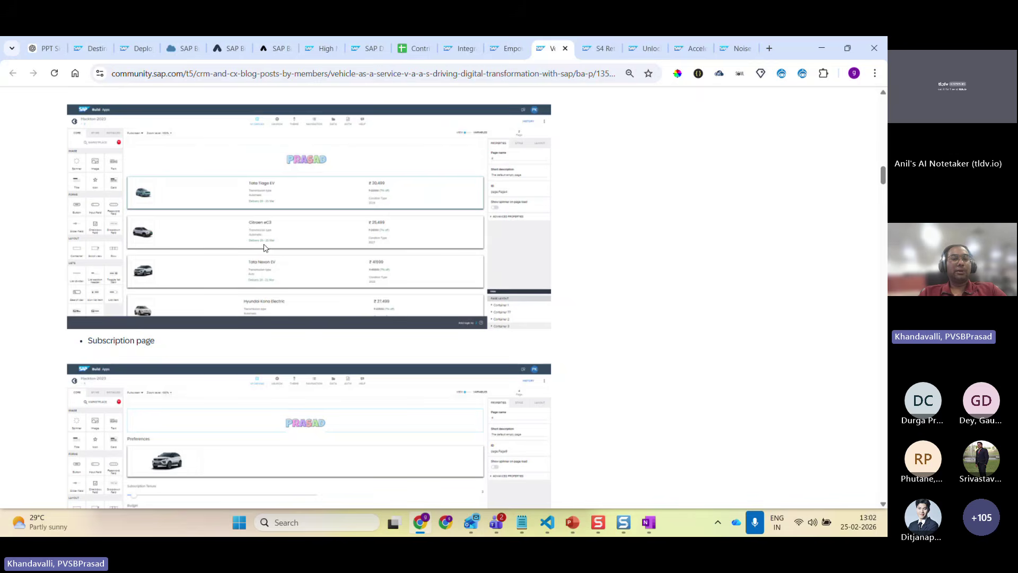
pyautogui.scroll(-6, 295, 218)
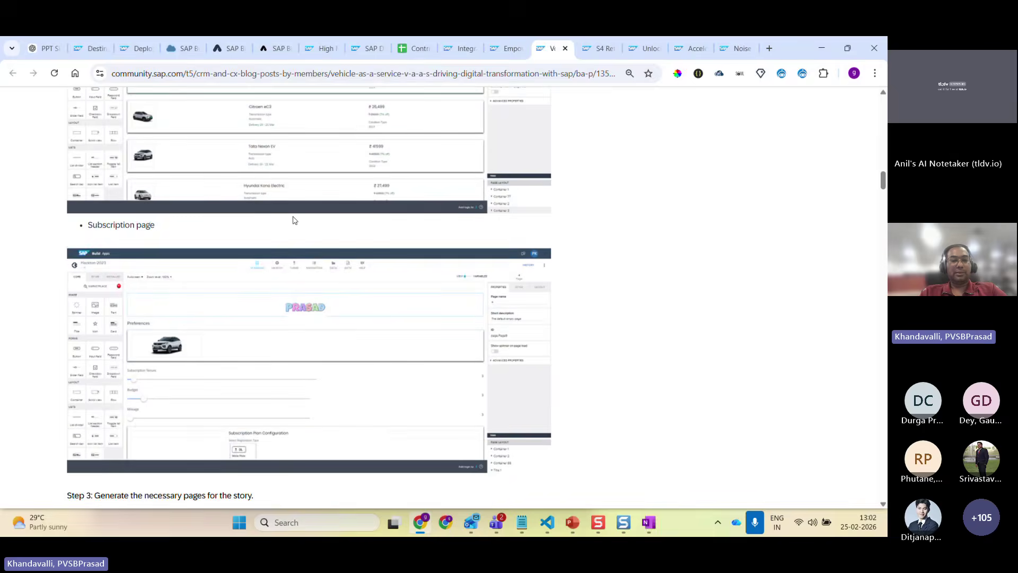
pyautogui.scroll(-5, 244, 295)
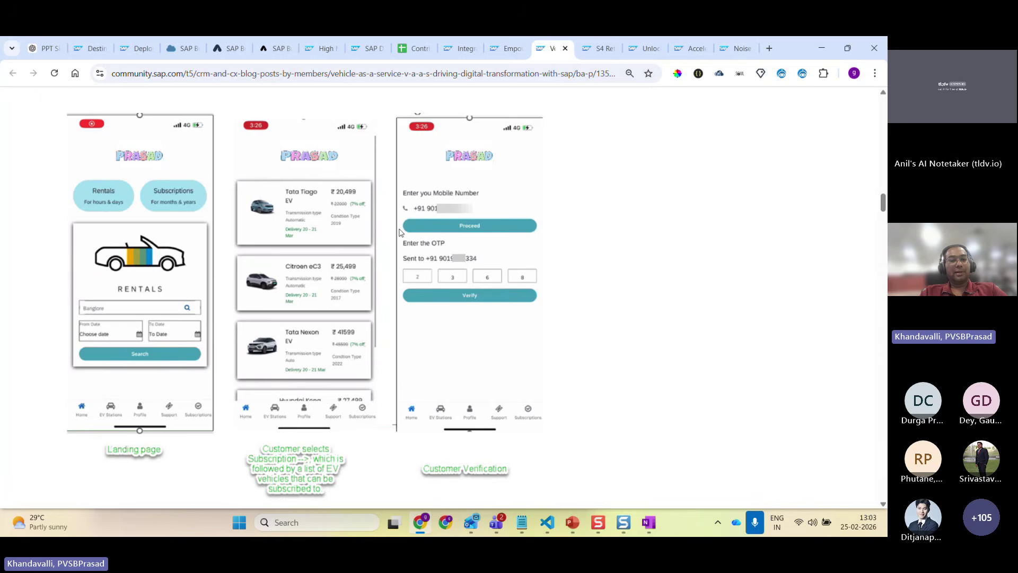
pyautogui.scroll(-1, 401, 233)
pyautogui.scroll(-12, 449, 223)
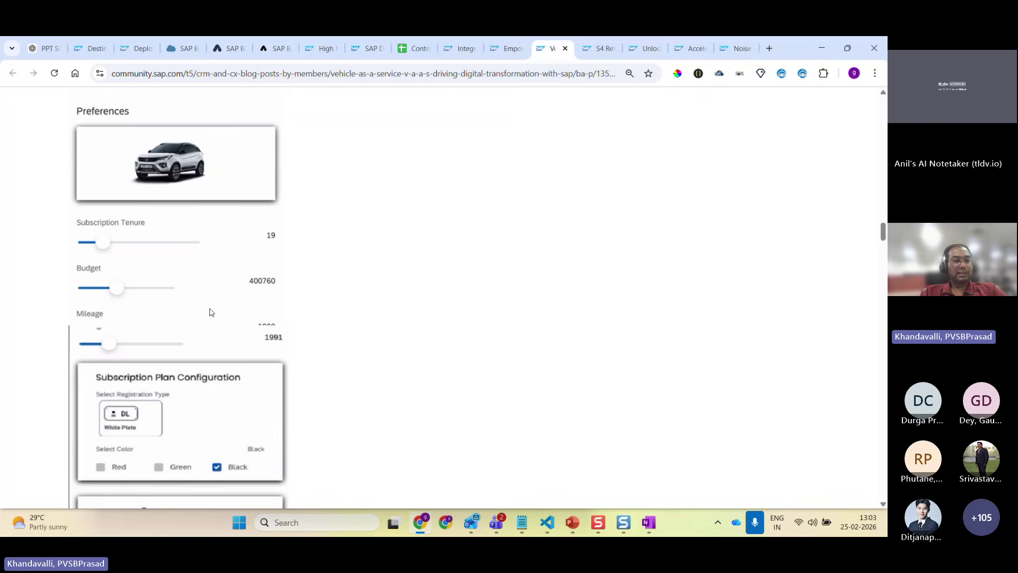
# - Examine the subscription plan configuration, the subscription billing documents and the EV charging station screens in the Vehicle-as-a-Service post
pyautogui.scroll(-4, 210, 312)
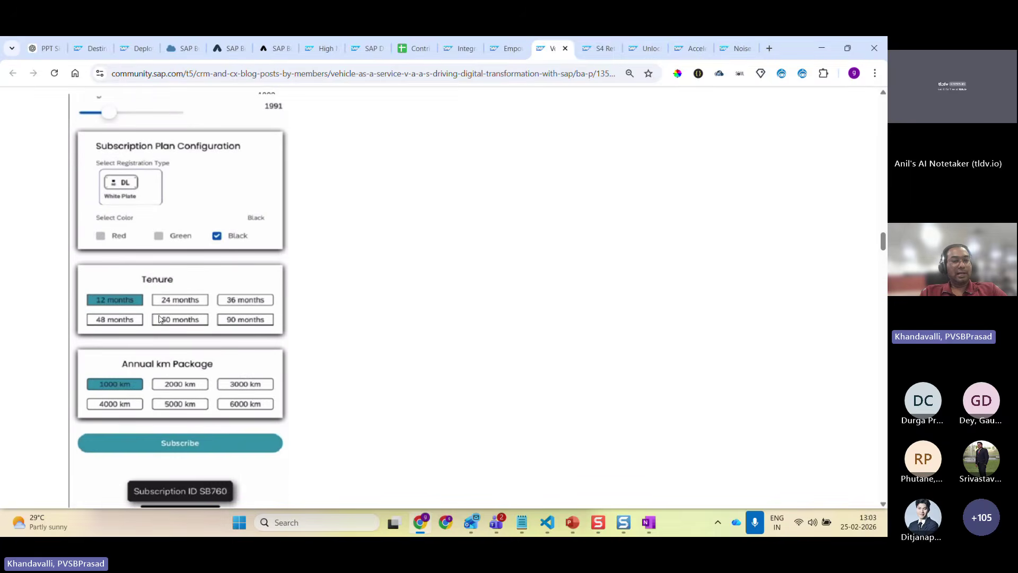
pyautogui.scroll(-5, 159, 318)
pyautogui.scroll(1, 160, 229)
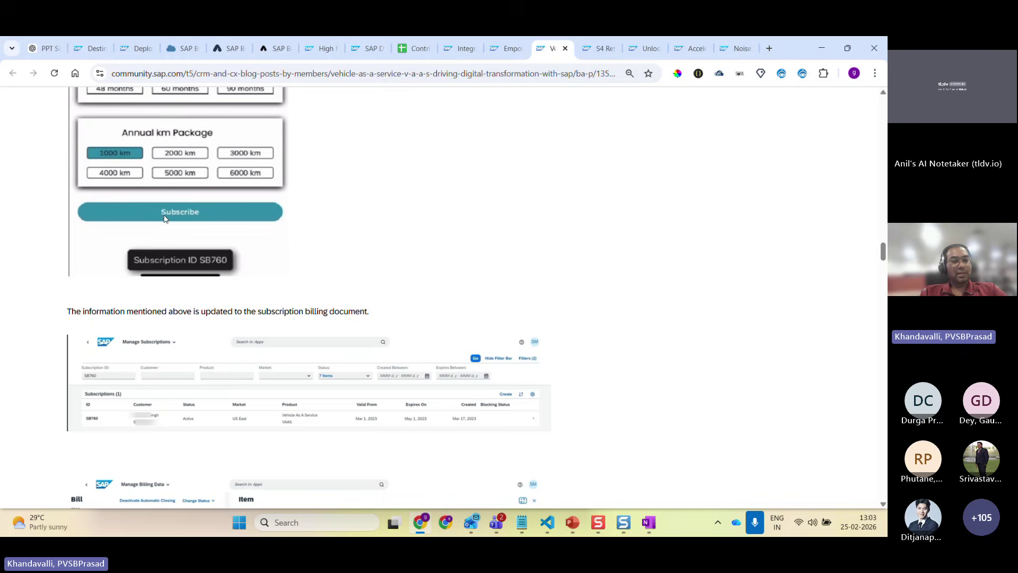
pyautogui.scroll(-2, 148, 349)
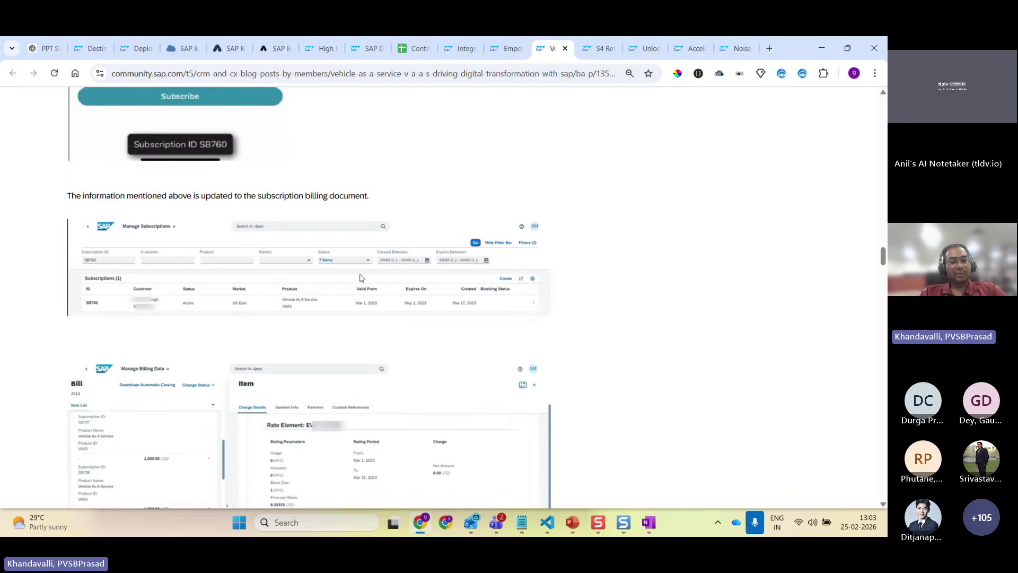
pyautogui.scroll(-10, 359, 278)
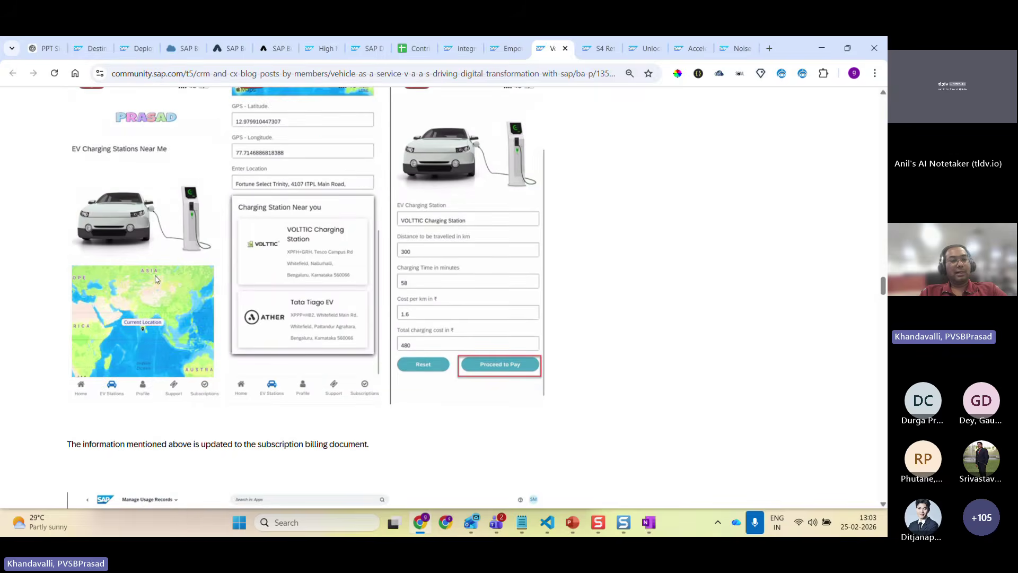
pyautogui.scroll(1, 157, 276)
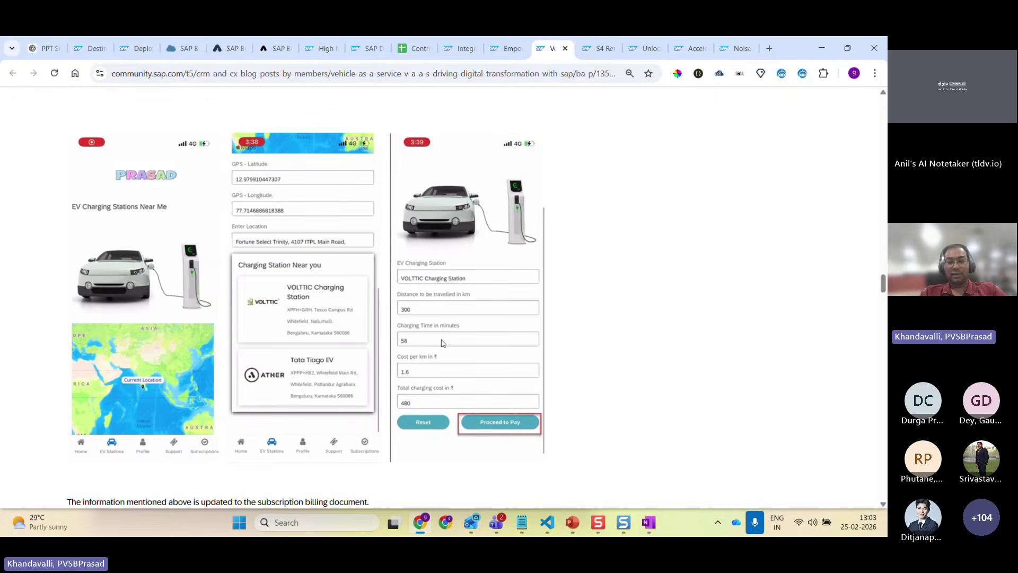
# - Examine the renewal, cancellation and support screens and the conclusion diagram with its touch points in the Vehicle-as-a-Service post
pyautogui.scroll(-13, 440, 341)
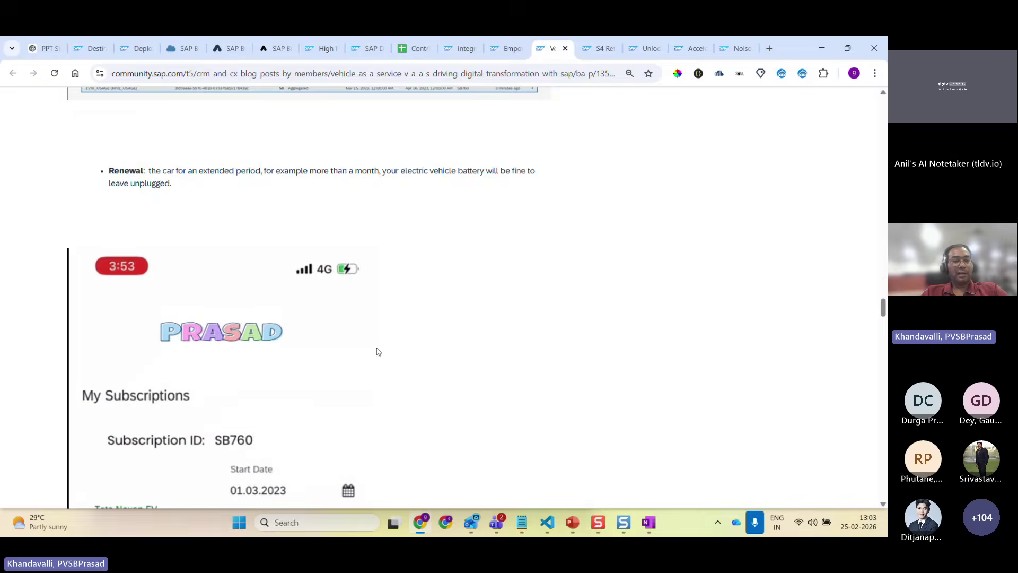
pyautogui.scroll(-4, 369, 351)
pyautogui.scroll(-12, 142, 318)
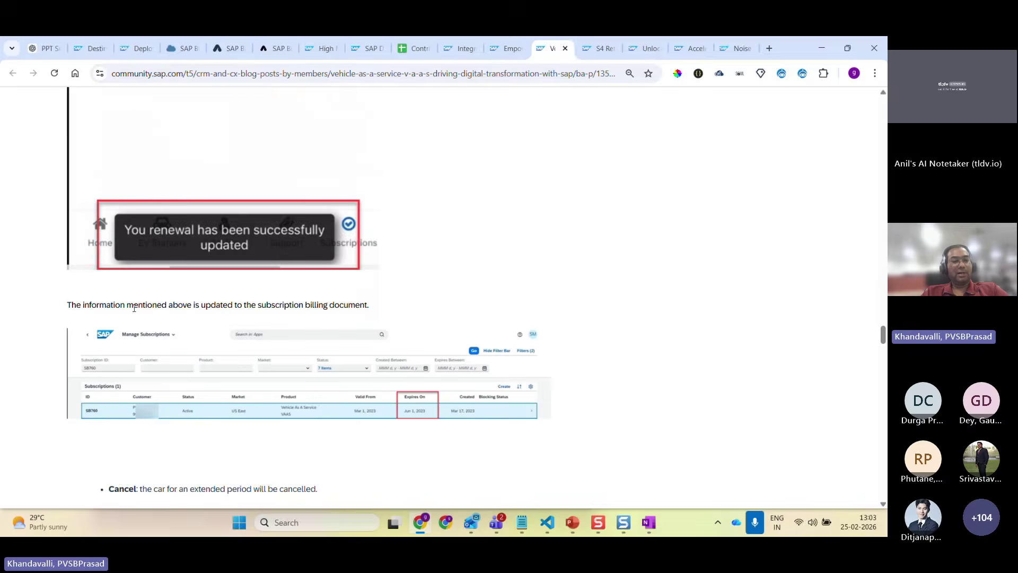
pyautogui.scroll(-10, 177, 317)
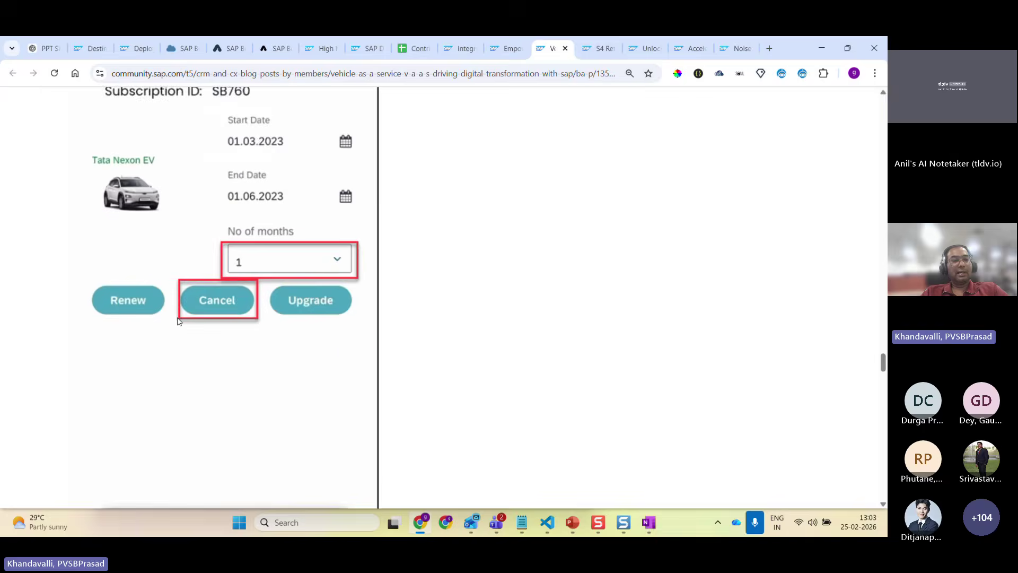
pyautogui.scroll(-14, 177, 322)
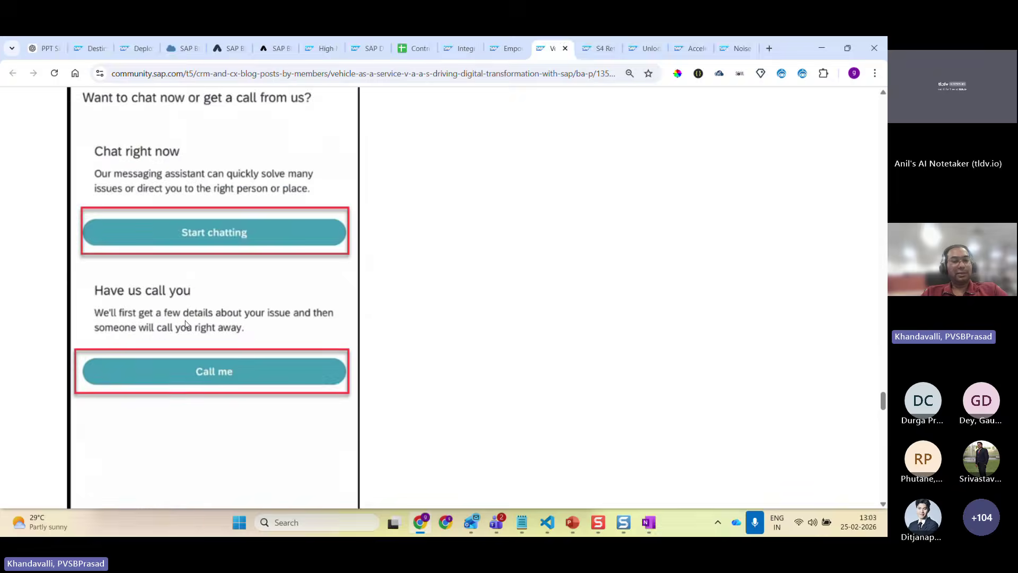
pyautogui.scroll(-7, 220, 353)
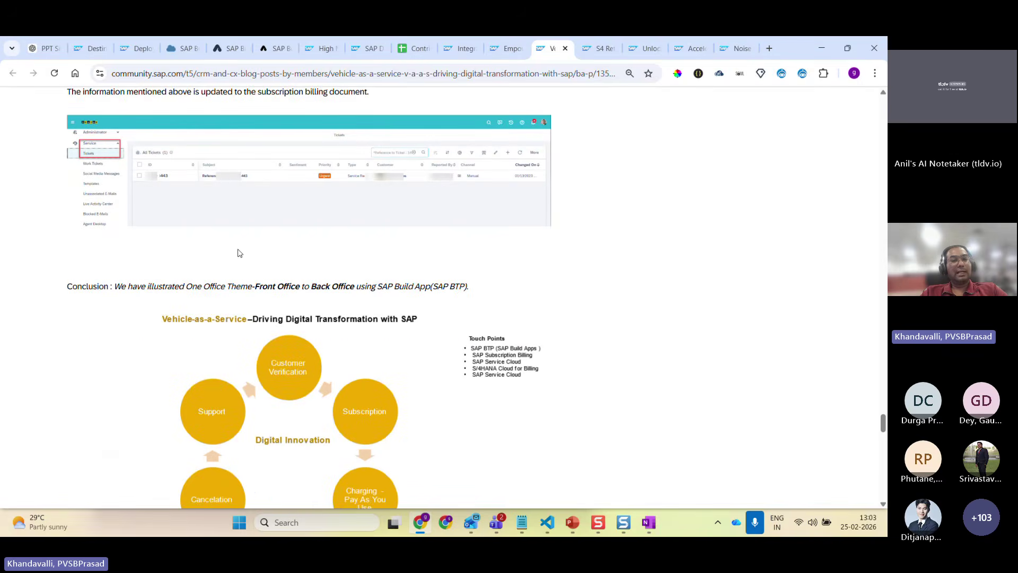
pyautogui.scroll(-2, 226, 178)
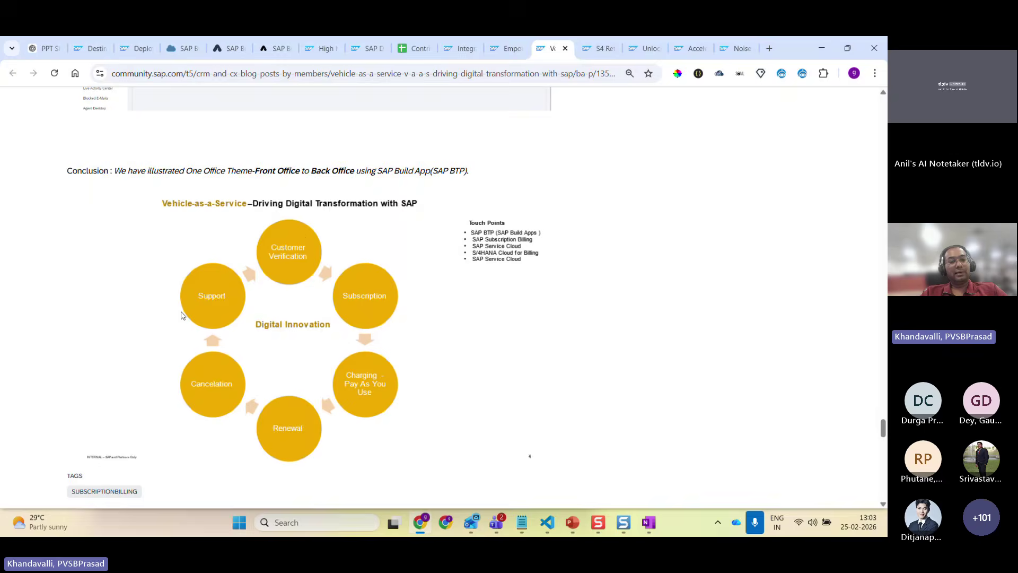
pyautogui.scroll(-3, 352, 316)
pyautogui.scroll(2, 375, 317)
pyautogui.scroll(10, 376, 318)
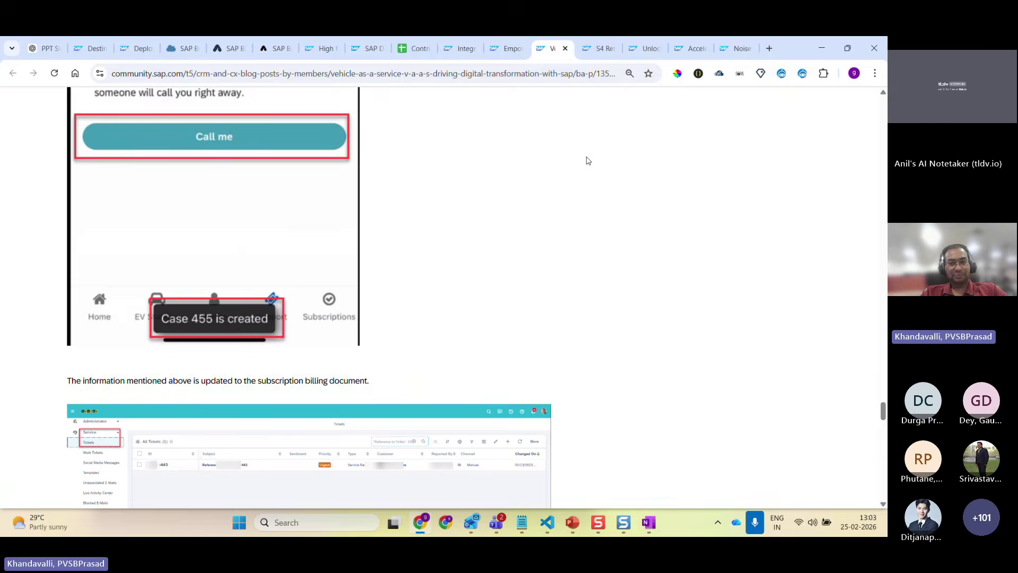
# - Open the S4 Return Order scenario blog post and examine the Sales Order mashup in Step 5 and the order items in Step 6
pyautogui.click(596, 48)
pyautogui.scroll(1, 429, 344)
pyautogui.scroll(2, 429, 344)
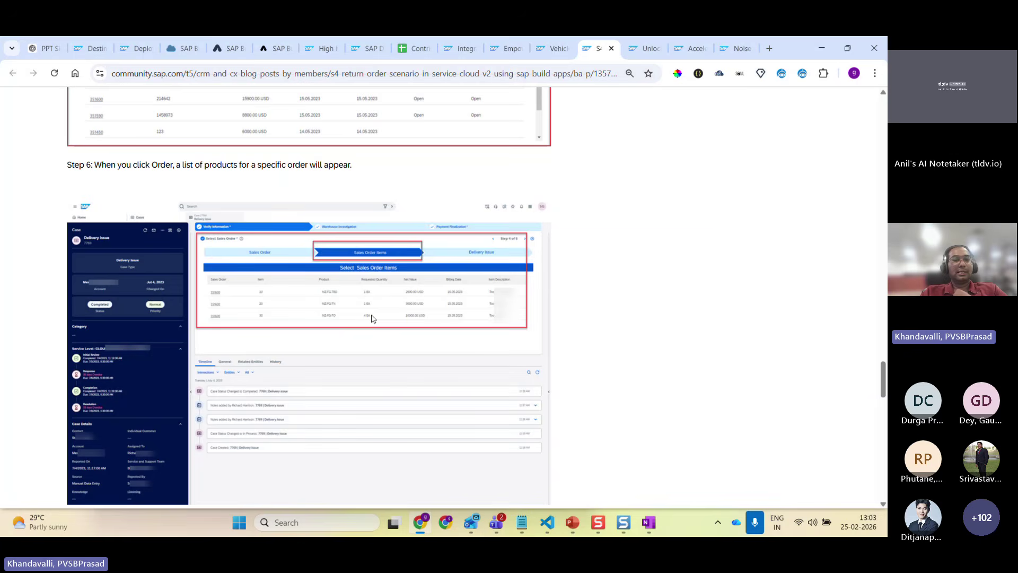
pyautogui.scroll(5, 372, 318)
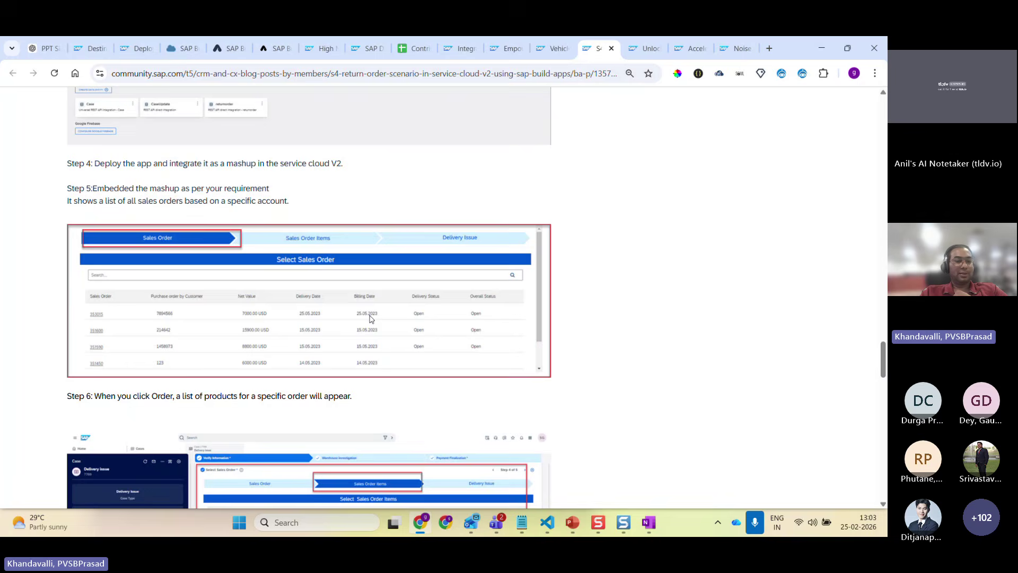
pyautogui.scroll(3, 227, 307)
pyautogui.scroll(-4, 226, 308)
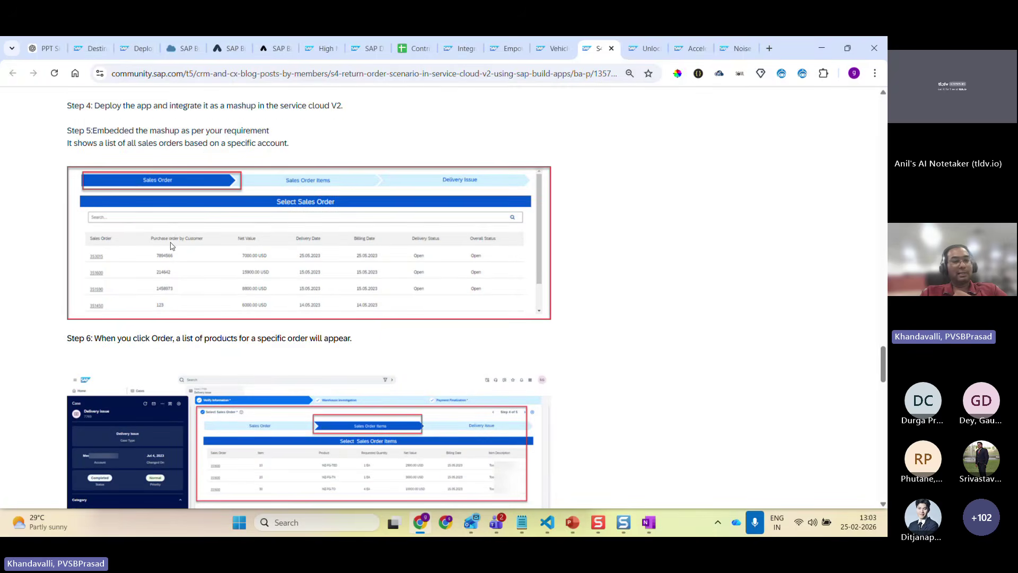
pyautogui.scroll(3, 137, 249)
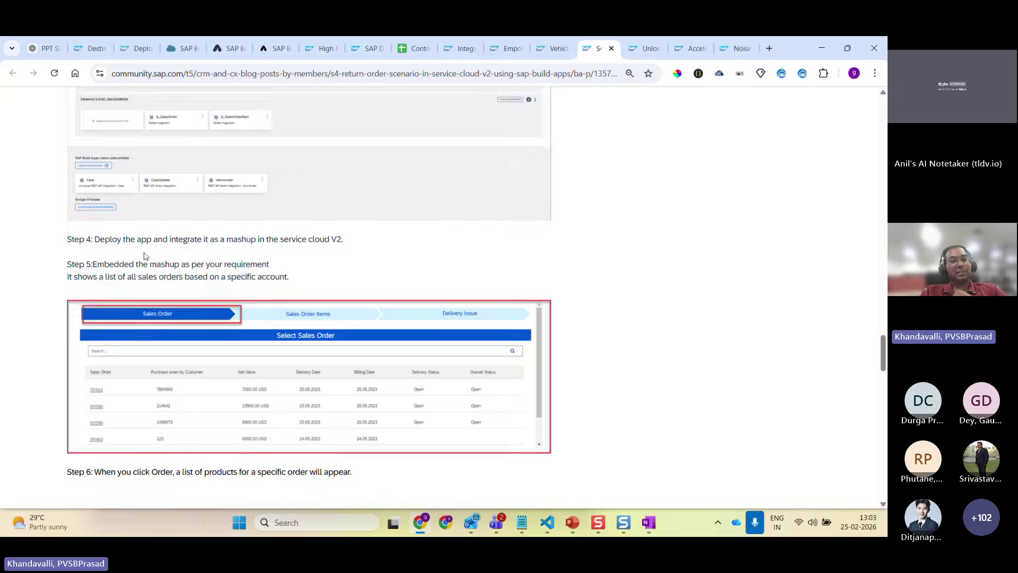
pyautogui.scroll(-4, 143, 249)
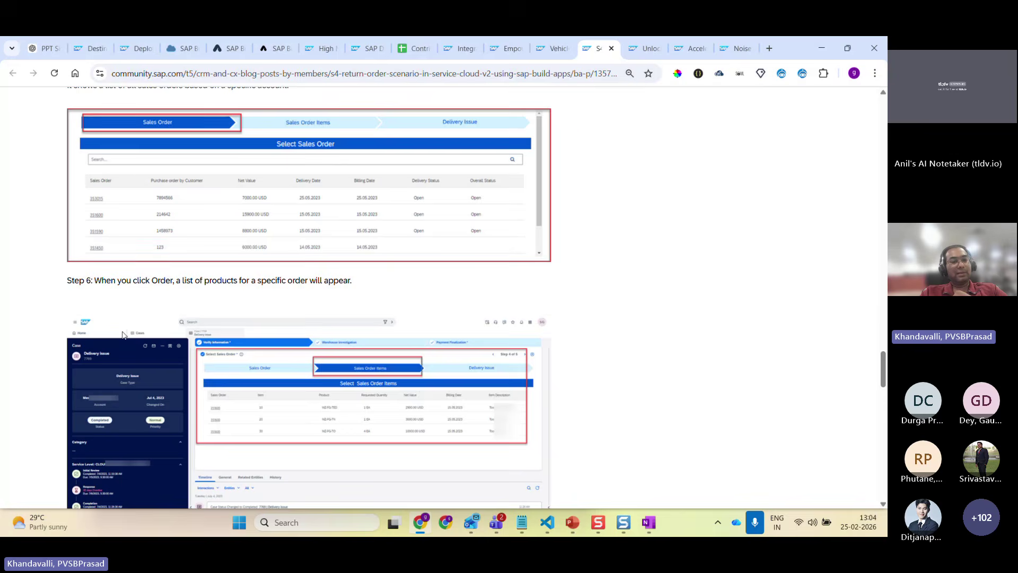
pyautogui.scroll(-1, 122, 334)
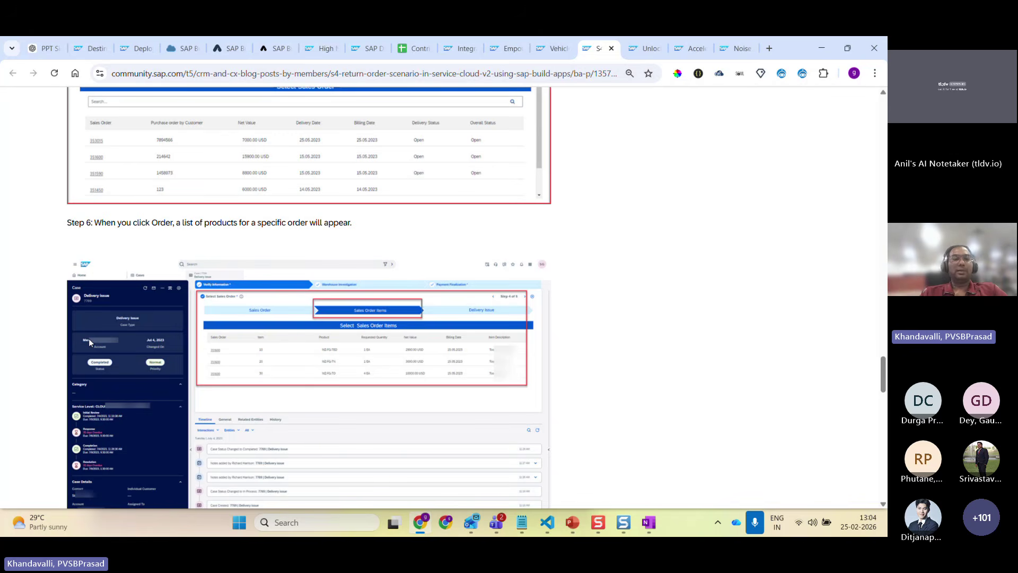
pyautogui.scroll(-1, 281, 294)
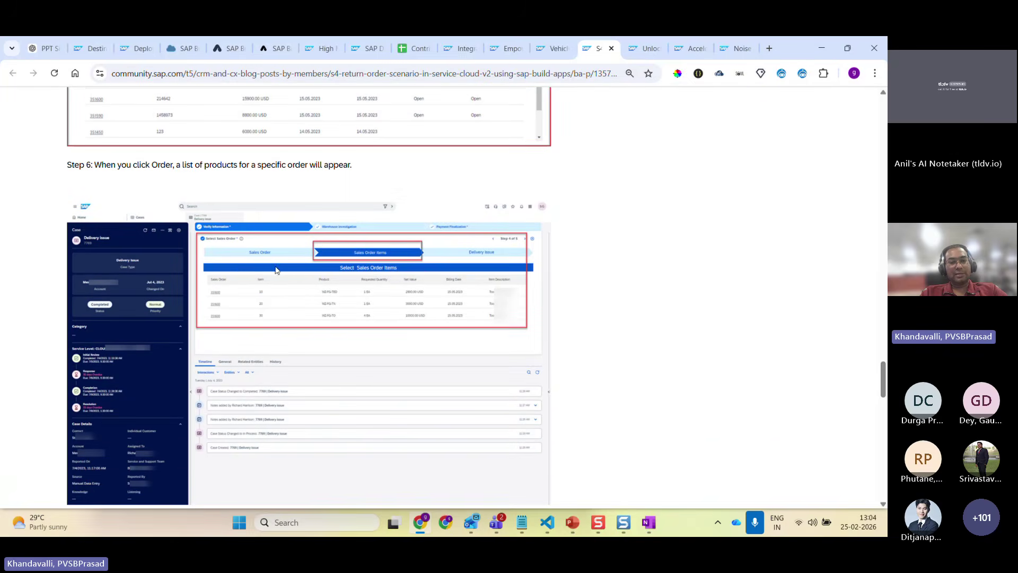
# - Examine the Delivery Issue form in Step 7, the S4HANA return order in Step 8 and the conclusion of the Return Order post
pyautogui.scroll(-2, 337, 277)
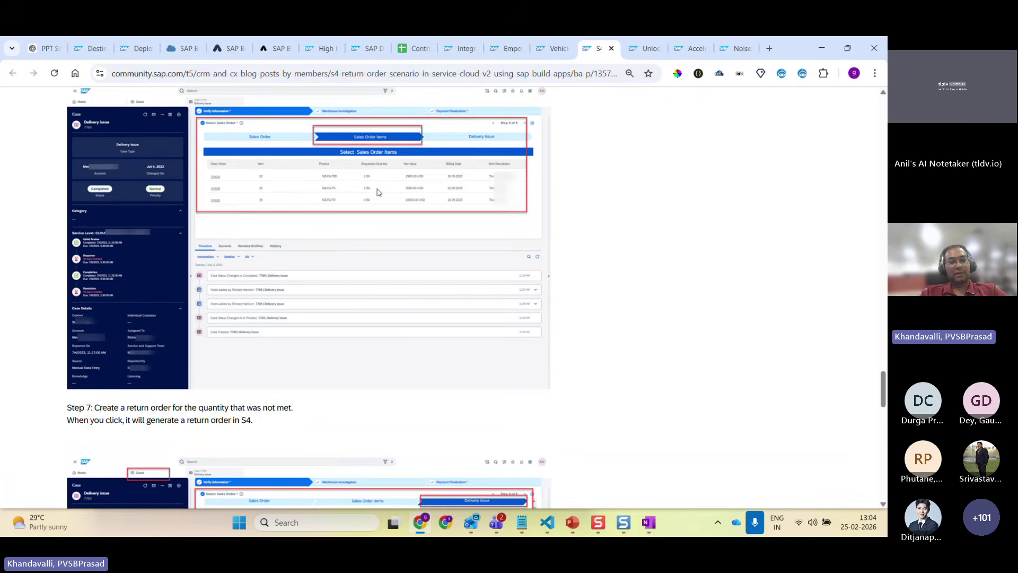
pyautogui.scroll(-6, 379, 192)
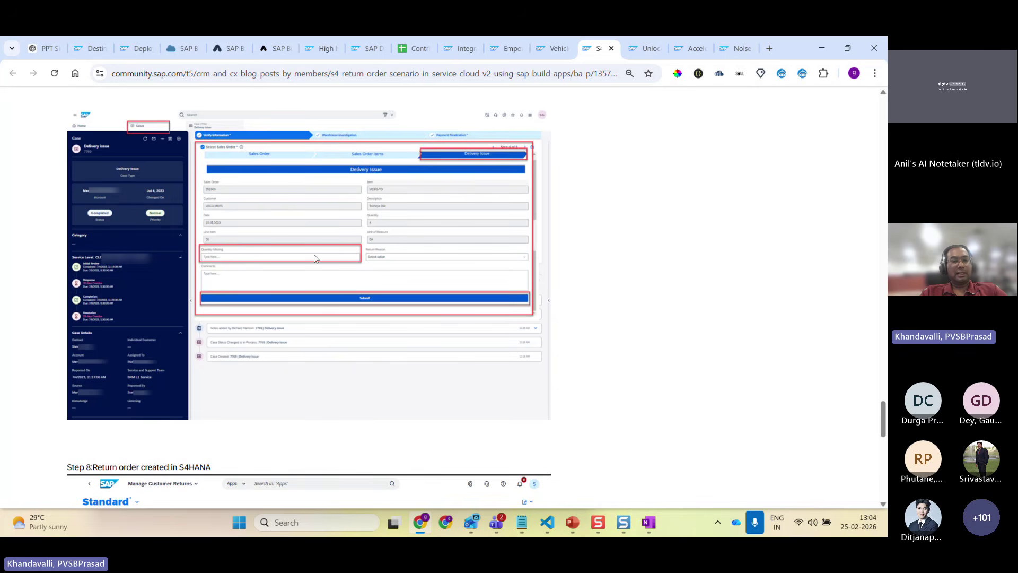
pyautogui.scroll(-7, 385, 261)
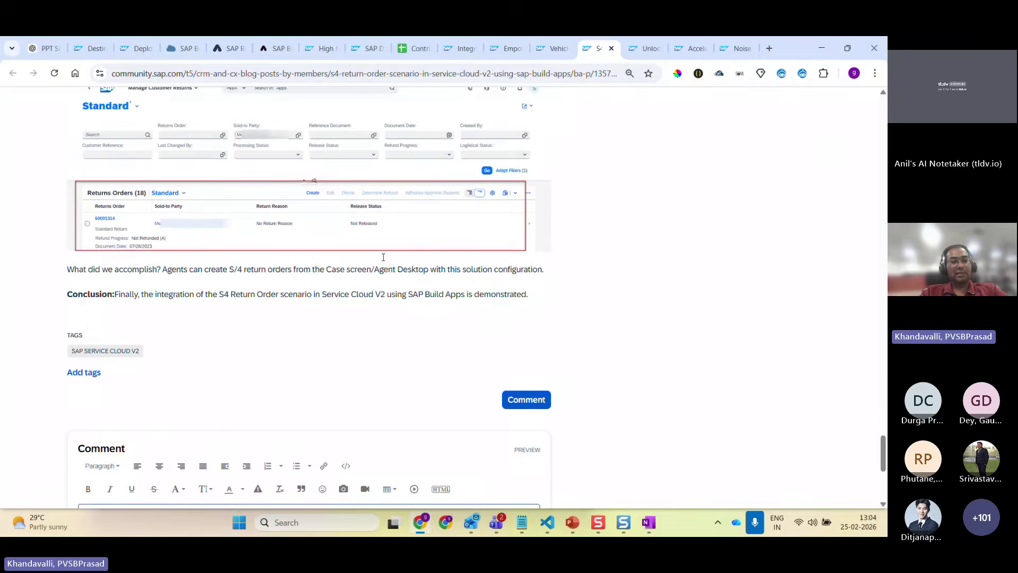
pyautogui.scroll(2, 193, 265)
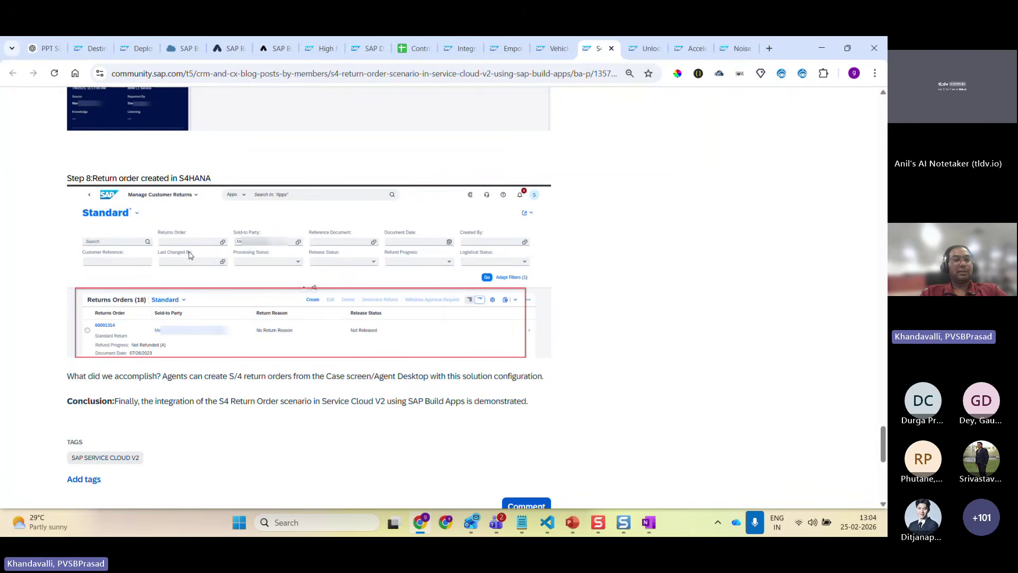
# - Open the Multilingual Document Translation blog post and examine its deployment options, business benefits, supported file formats and destination setup
pyautogui.click(644, 48)
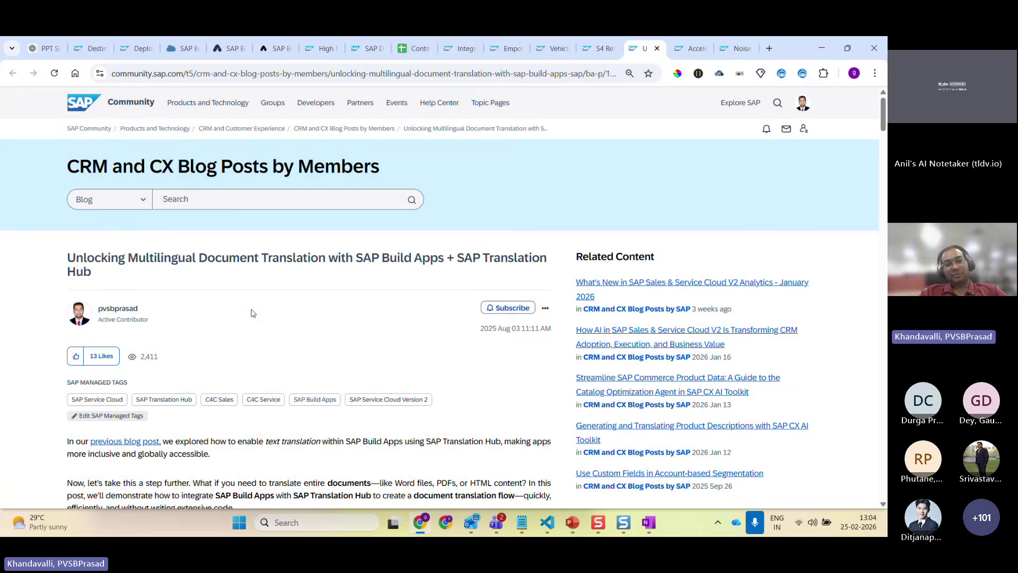
pyautogui.scroll(-10, 253, 313)
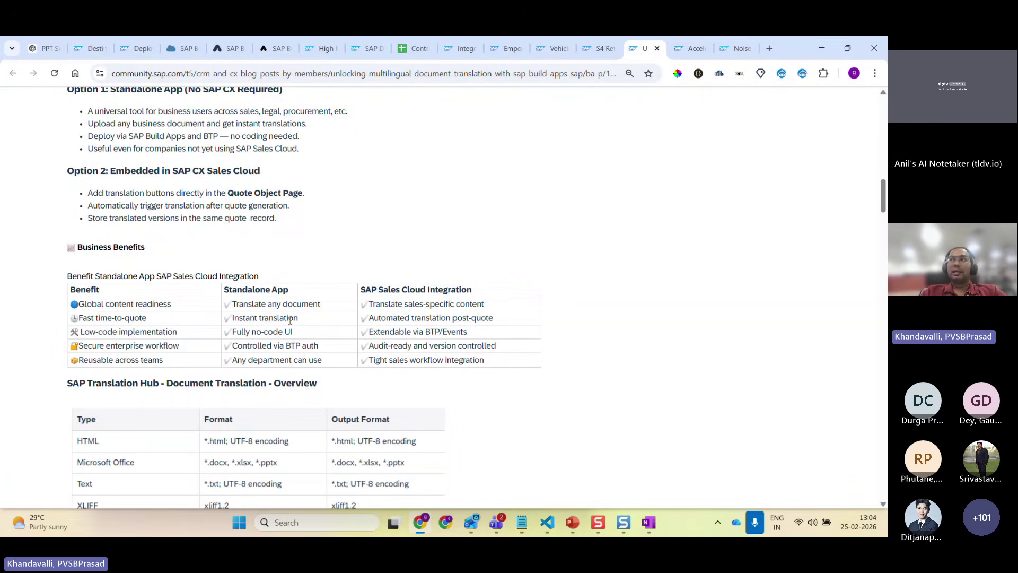
pyautogui.scroll(-9, 291, 320)
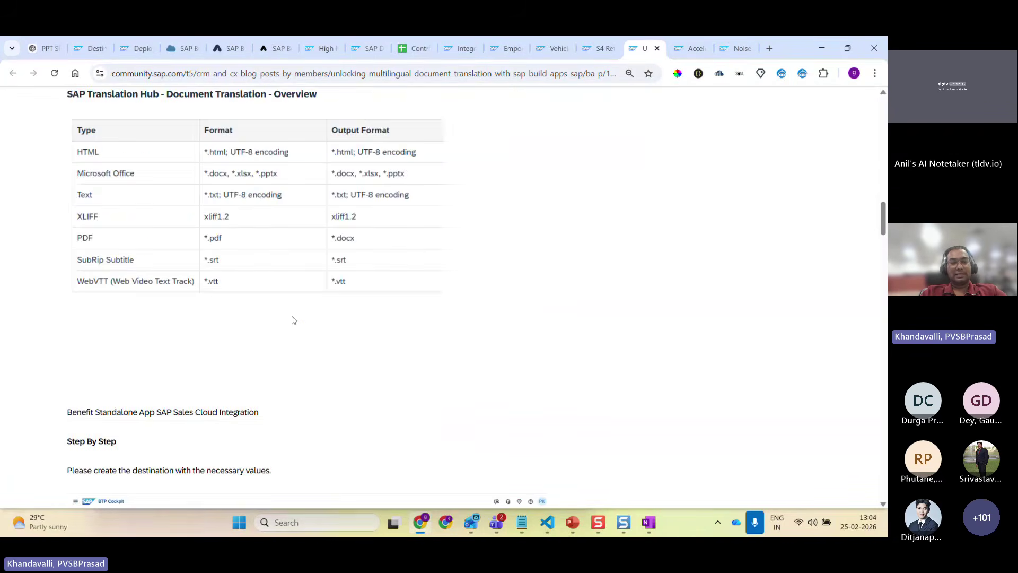
pyautogui.scroll(-1, 291, 320)
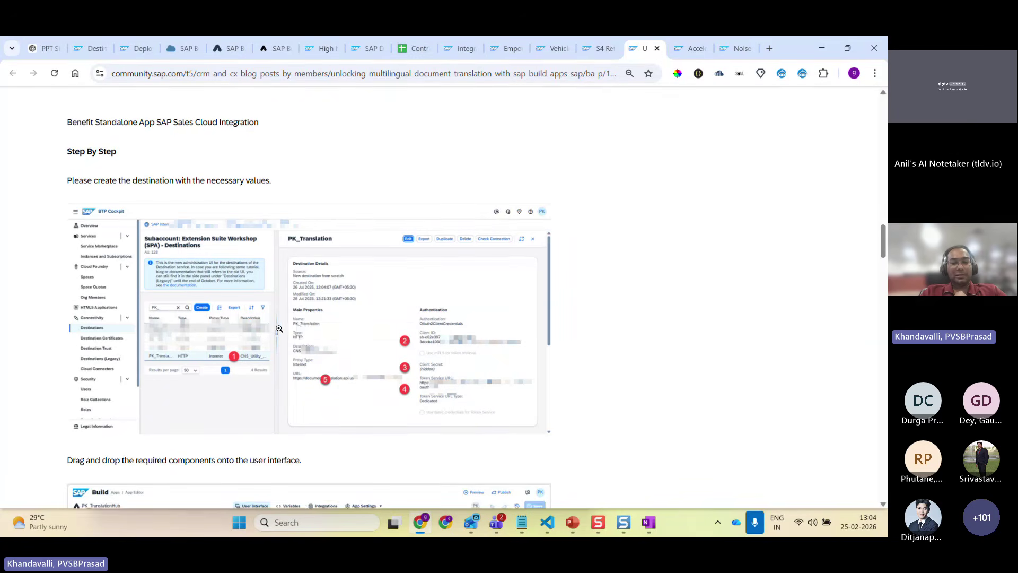
# - Examine the Document Conversion page design, the language dropdown binding and the translated German document in the translation post
pyautogui.scroll(-4, 283, 326)
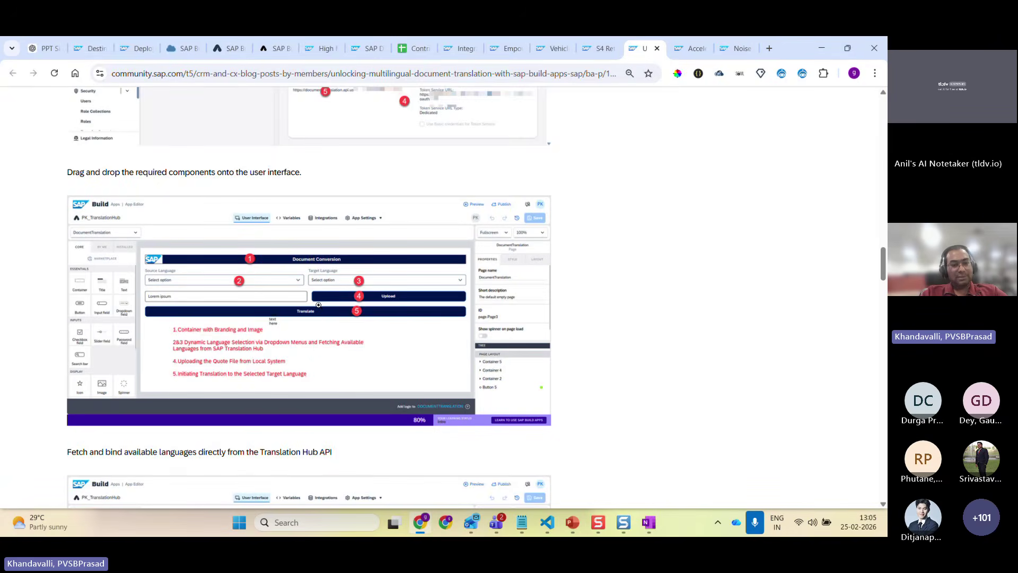
pyautogui.scroll(-9, 320, 300)
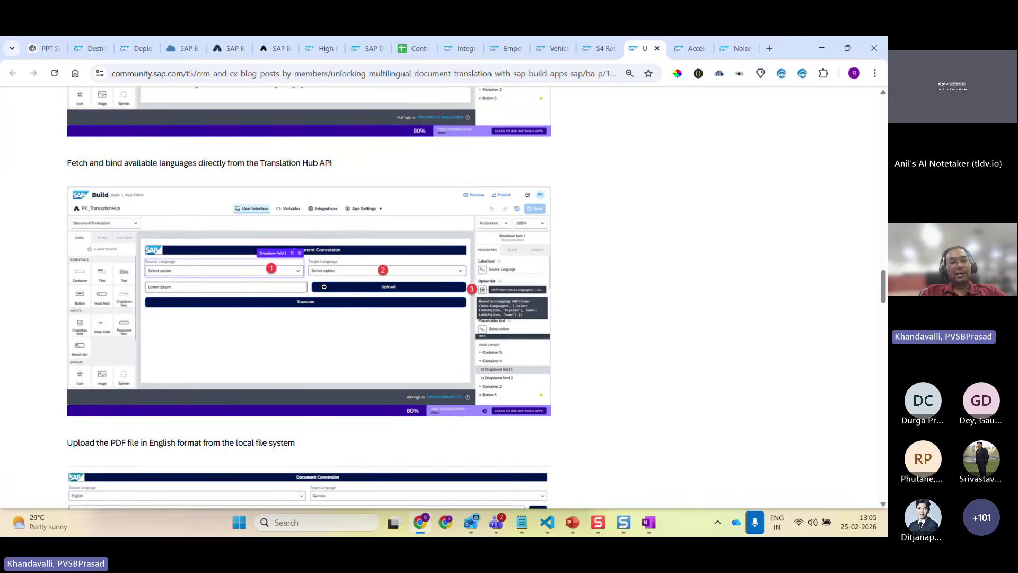
pyautogui.scroll(-14, 322, 295)
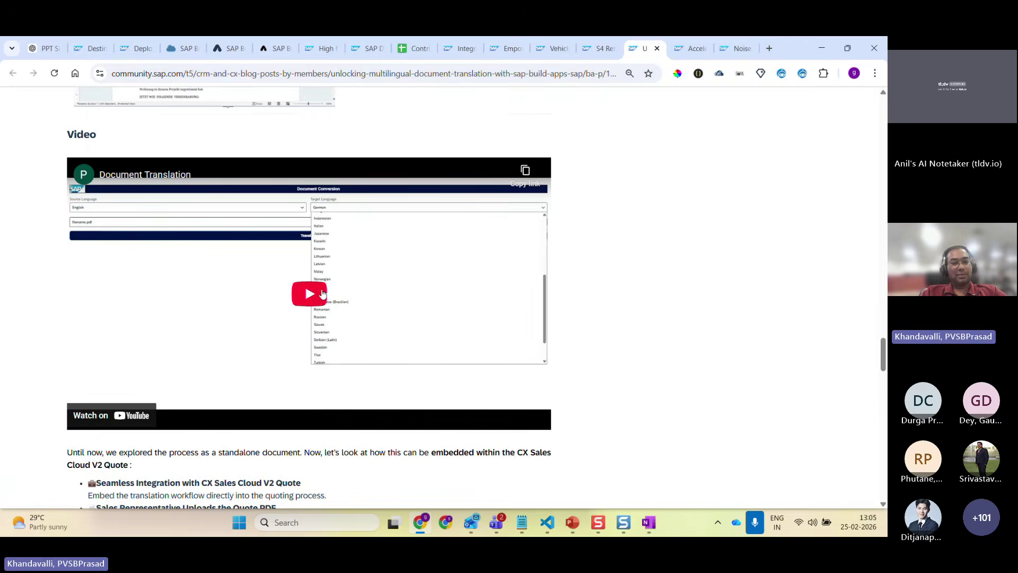
pyautogui.scroll(6, 309, 294)
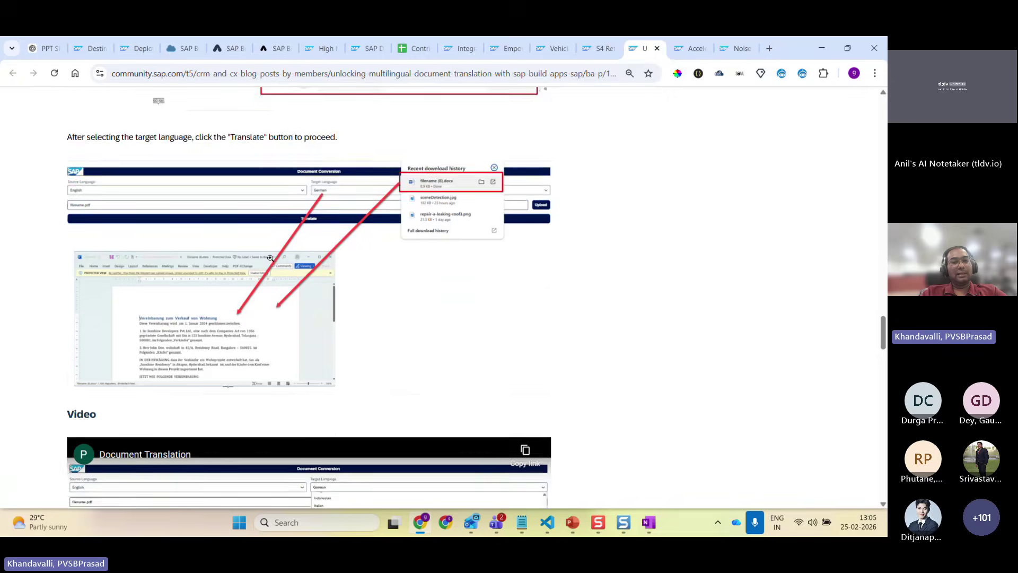
pyautogui.scroll(-1, 273, 257)
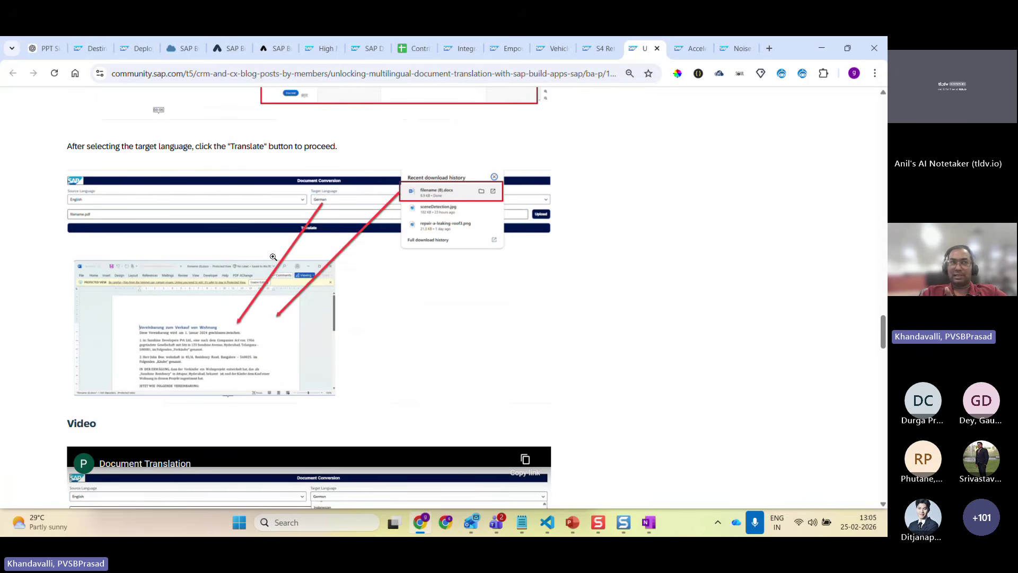
pyautogui.scroll(-5, 278, 256)
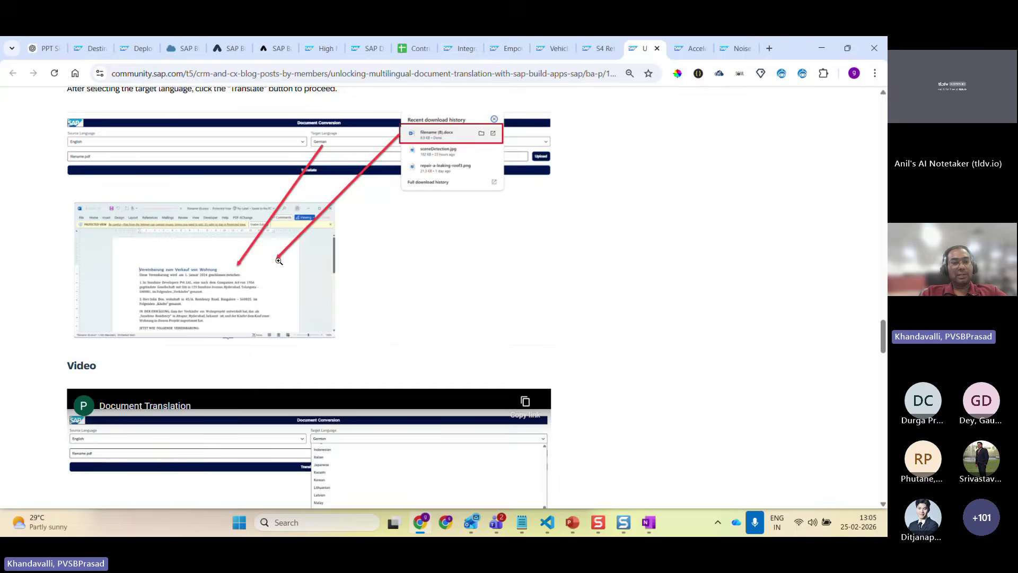
# - Play the embedded Document Translation video, pause it at the target language list and return to the translated document at 0:19
pyautogui.click(316, 281)
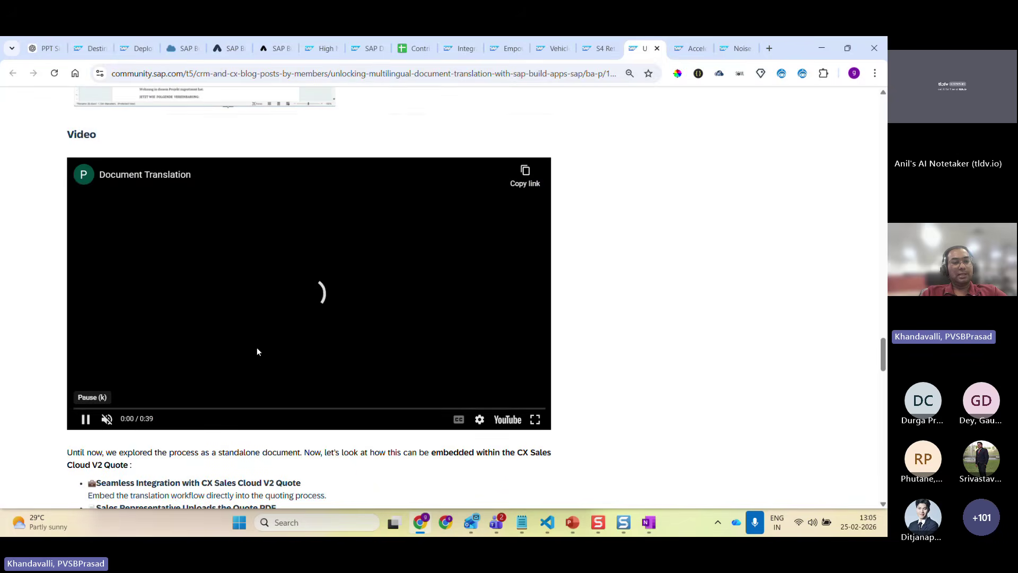
pyautogui.moveTo(157, 406); pyautogui.dragTo(159, 405)
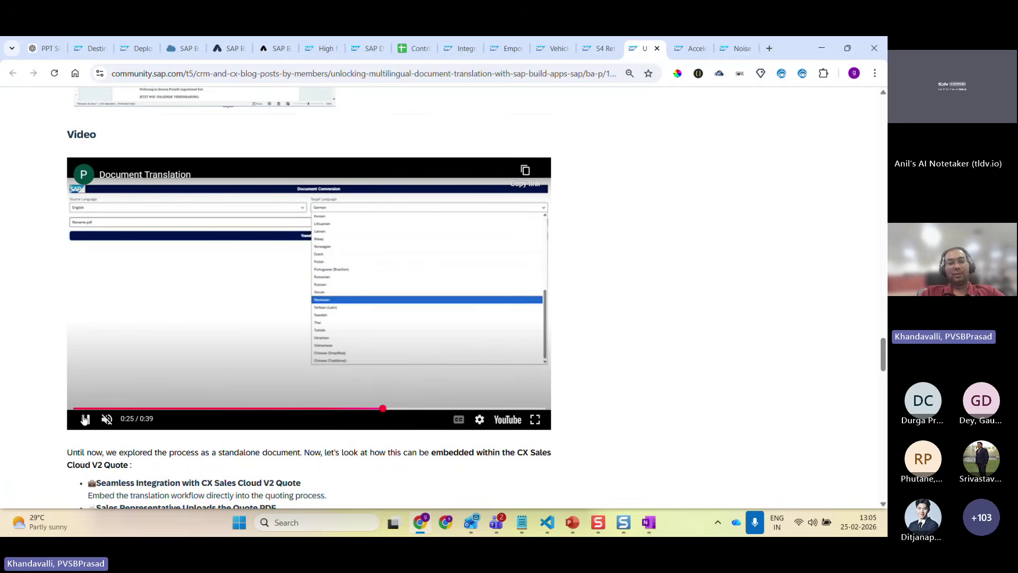
pyautogui.click(84, 418)
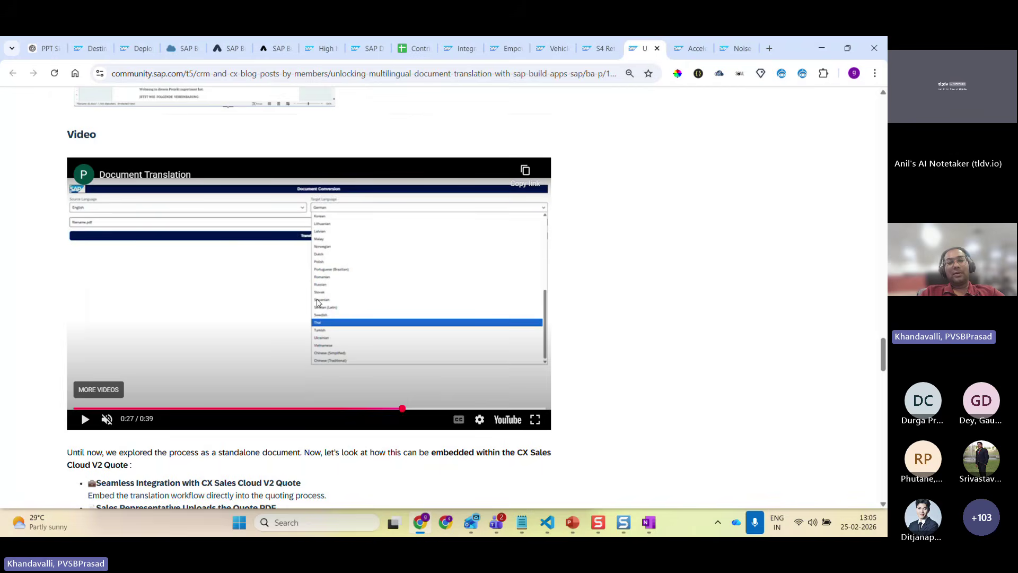
pyautogui.moveTo(431, 413); pyautogui.dragTo(308, 411)
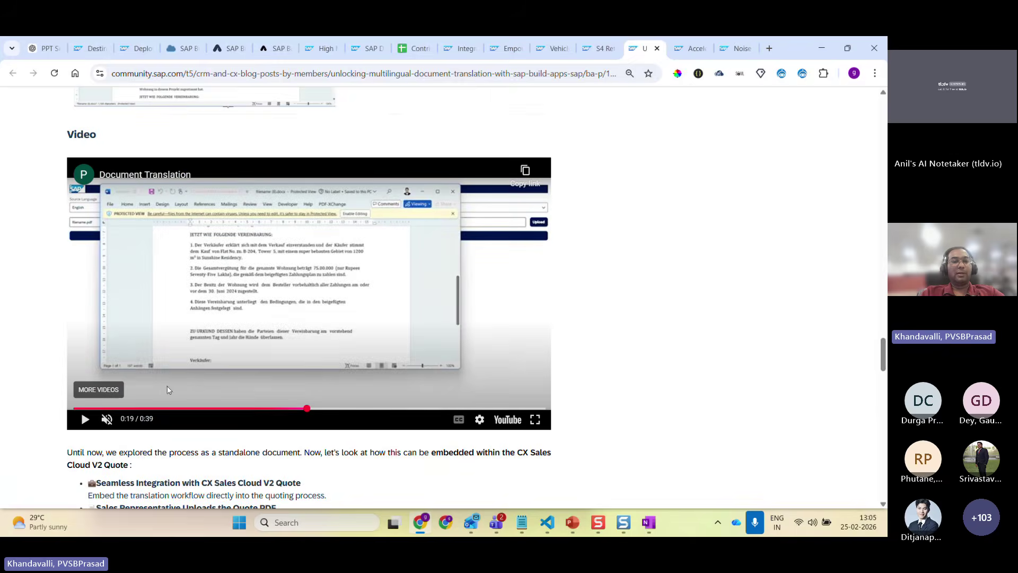
pyautogui.click(161, 286)
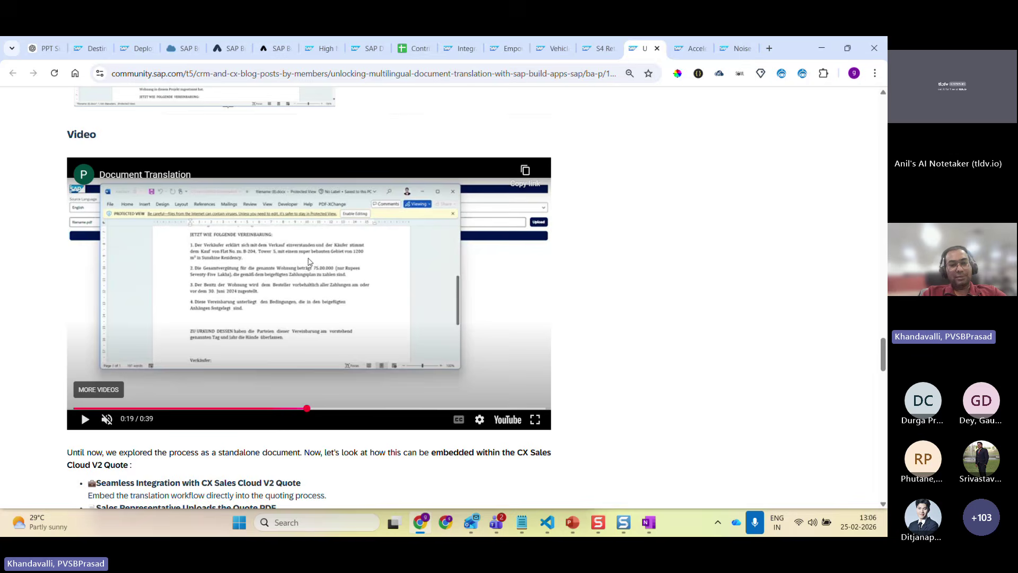
# - Open the AI-Powered Supplier Booking blog post and examine its benefits, supplier search screen, destination setup and Steps 2 to 5
pyautogui.click(680, 50)
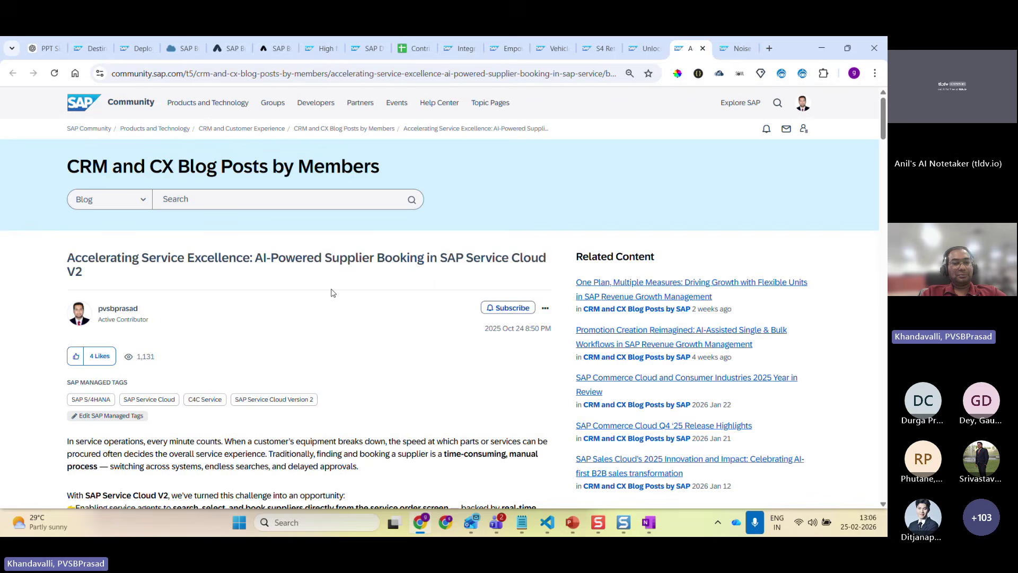
pyautogui.scroll(-1, 306, 282)
pyautogui.scroll(-15, 306, 282)
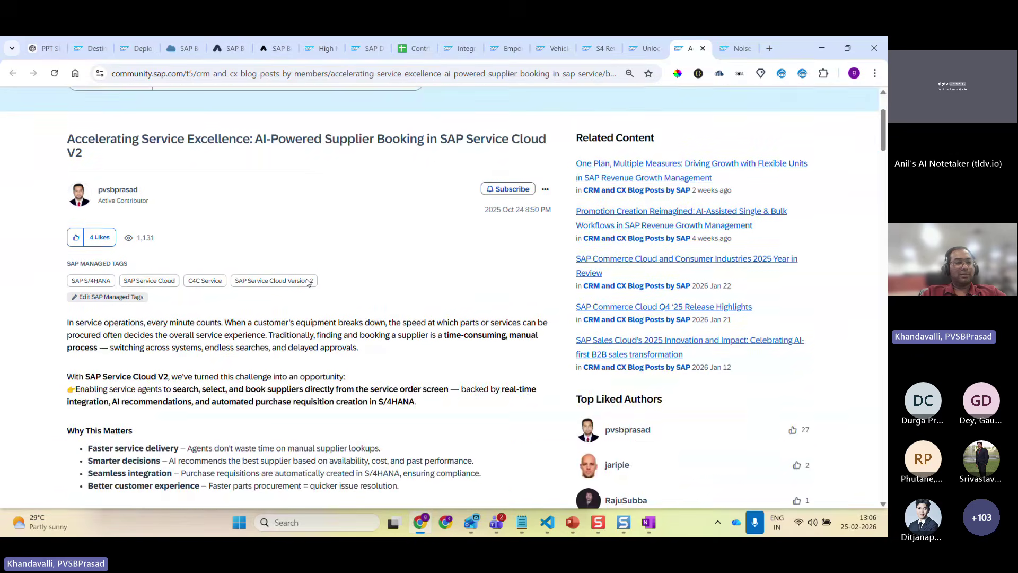
pyautogui.scroll(-6, 312, 324)
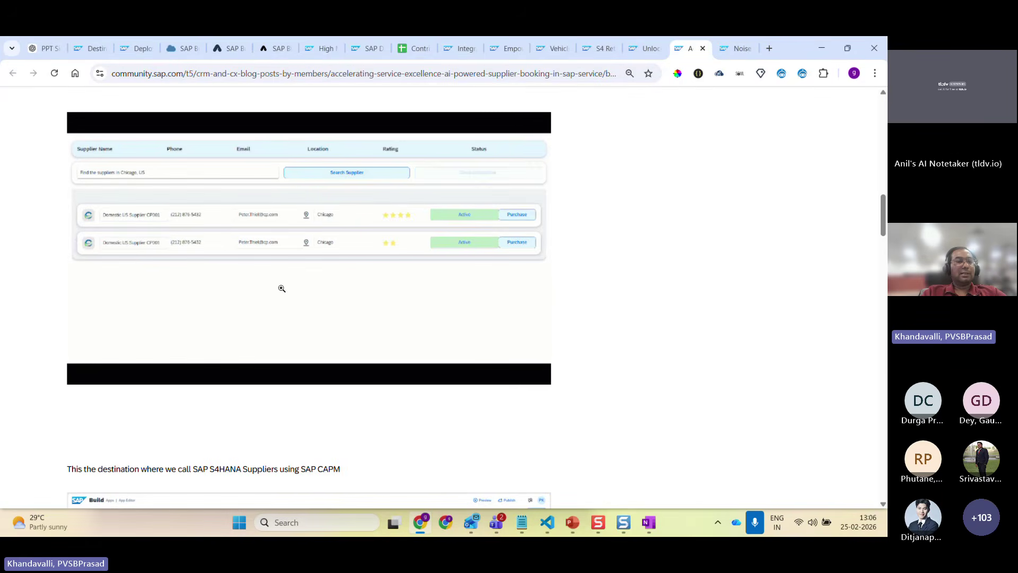
pyautogui.scroll(-10, 281, 288)
pyautogui.scroll(-2, 281, 290)
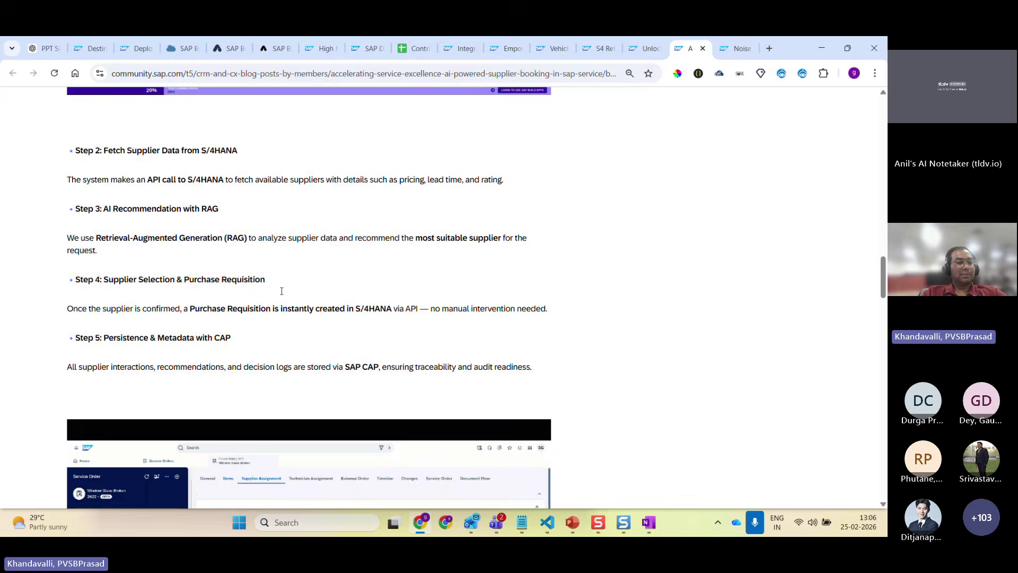
pyautogui.scroll(-6, 281, 290)
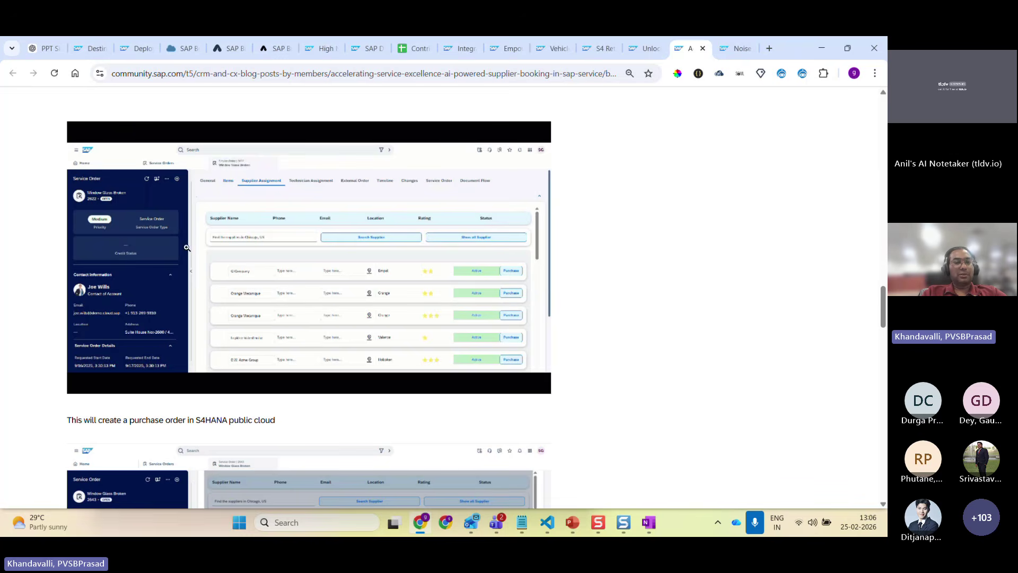
# - Enlarge the Supplier Assignment screenshot, close it and examine the purchase requisition example and solution architecture below
pyautogui.click(247, 231)
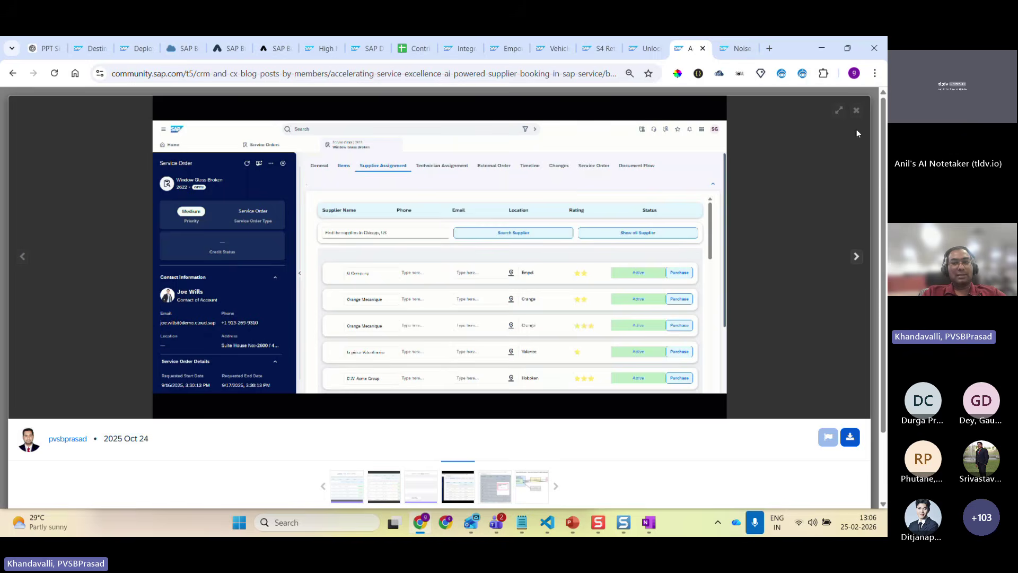
pyautogui.click(856, 110)
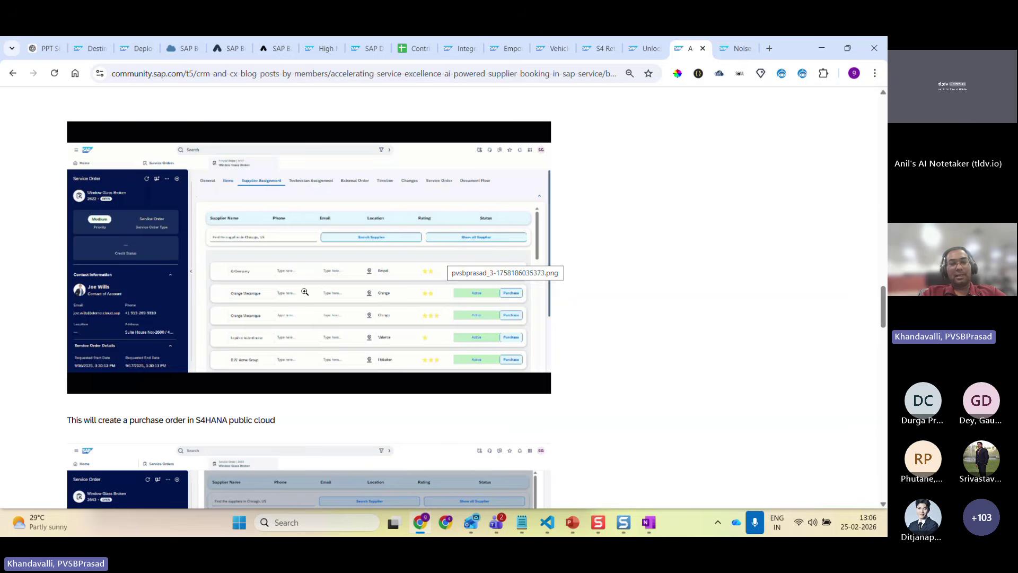
pyautogui.scroll(-6, 513, 294)
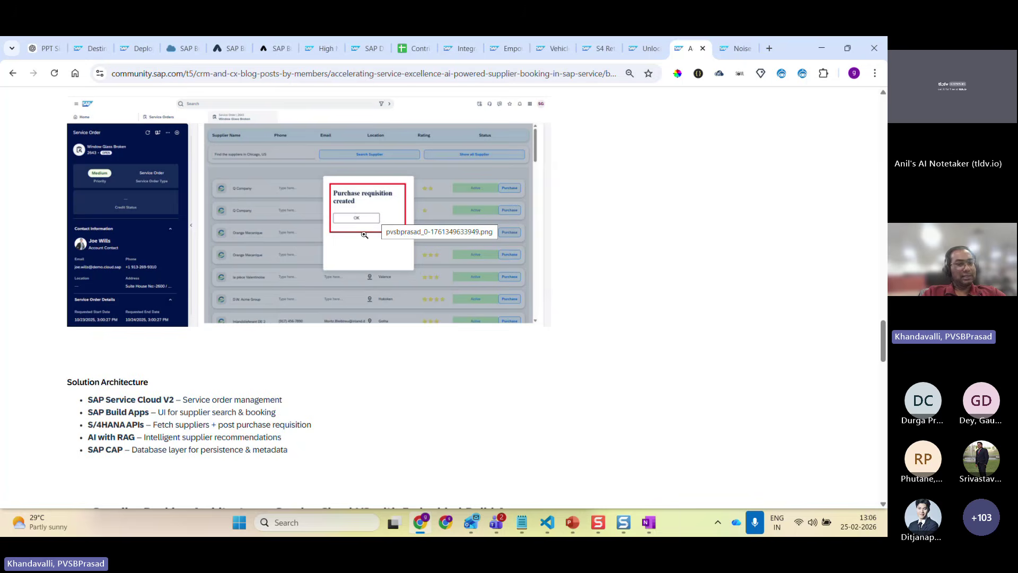
# - Switch to the Noise in Pump service order and examine the technicians' available slots in its Technician Assignment view
pyautogui.click(737, 48)
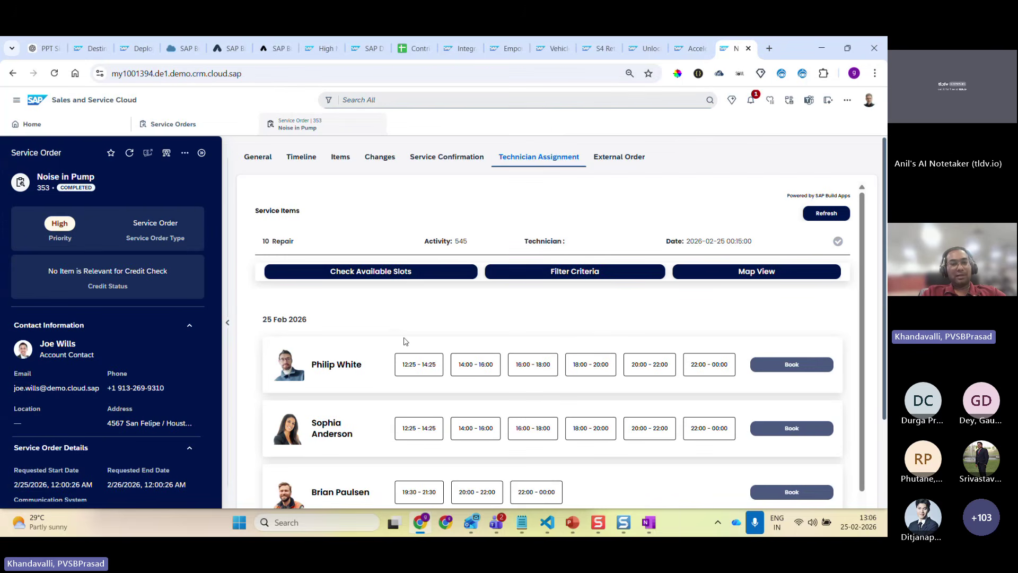
pyautogui.scroll(-3, 413, 349)
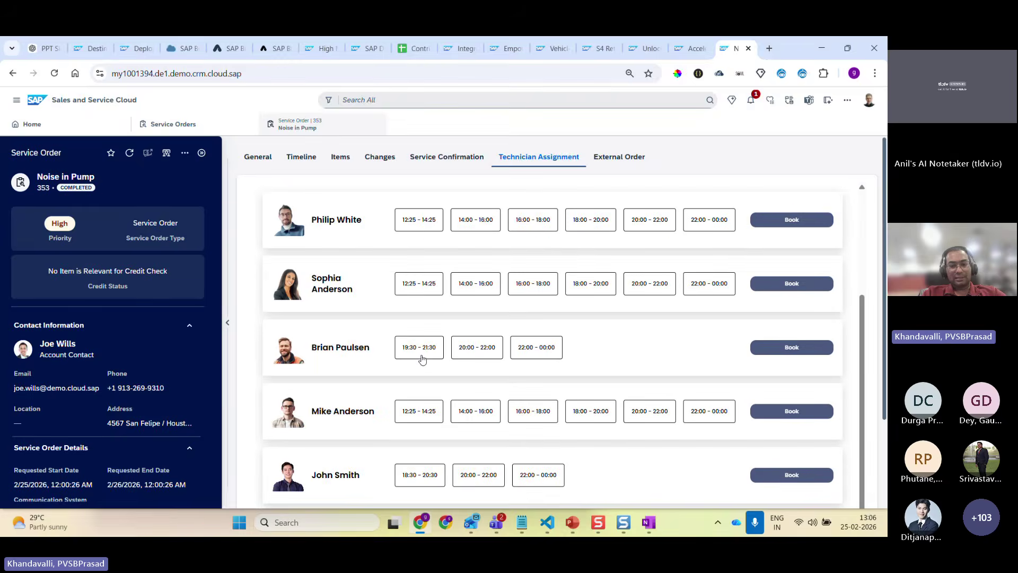
pyautogui.scroll(3, 422, 360)
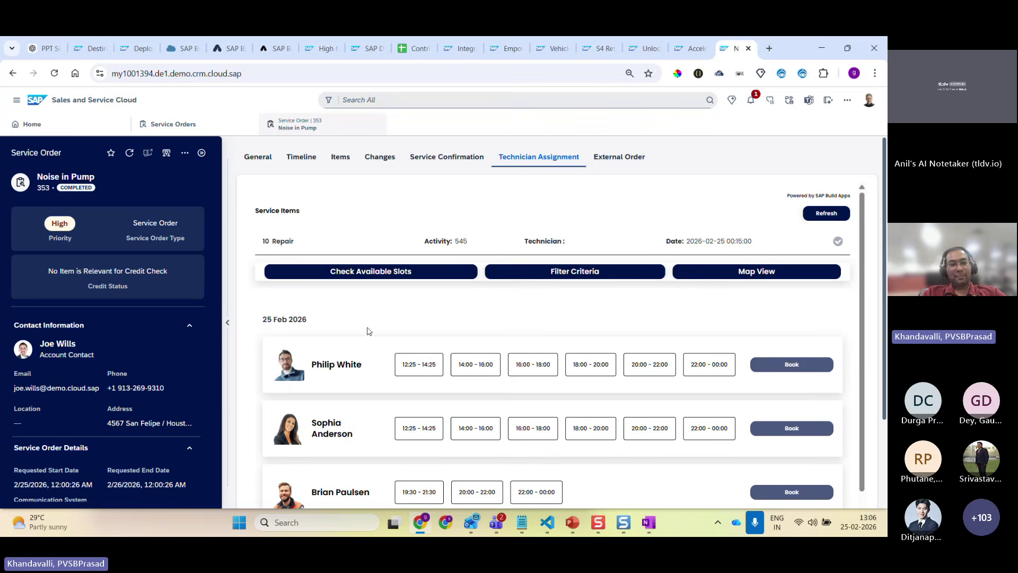
pyautogui.scroll(-1, 423, 360)
pyautogui.moveTo(5, 153); pyautogui.dragTo(62, 154)
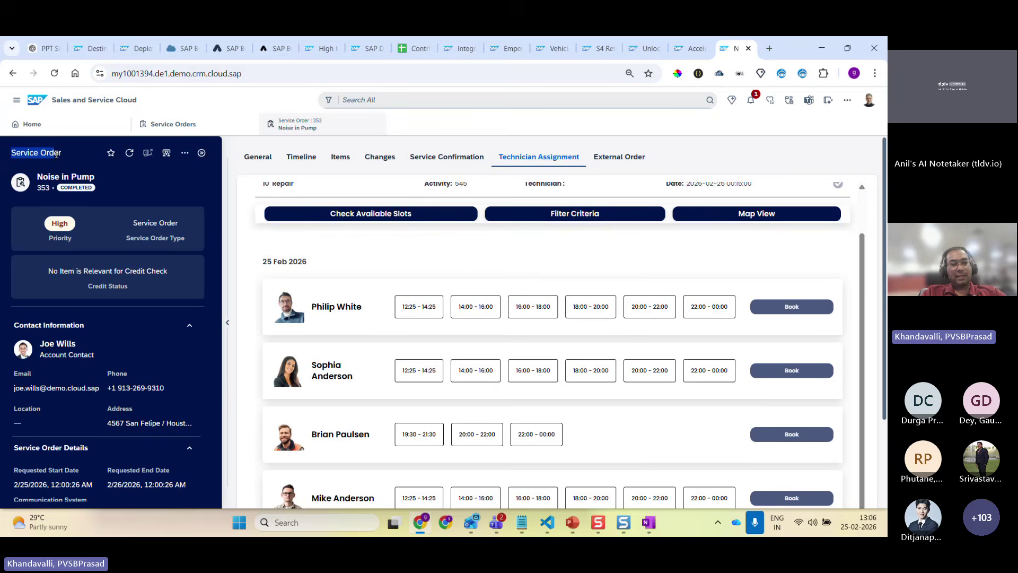
pyautogui.scroll(1, 405, 270)
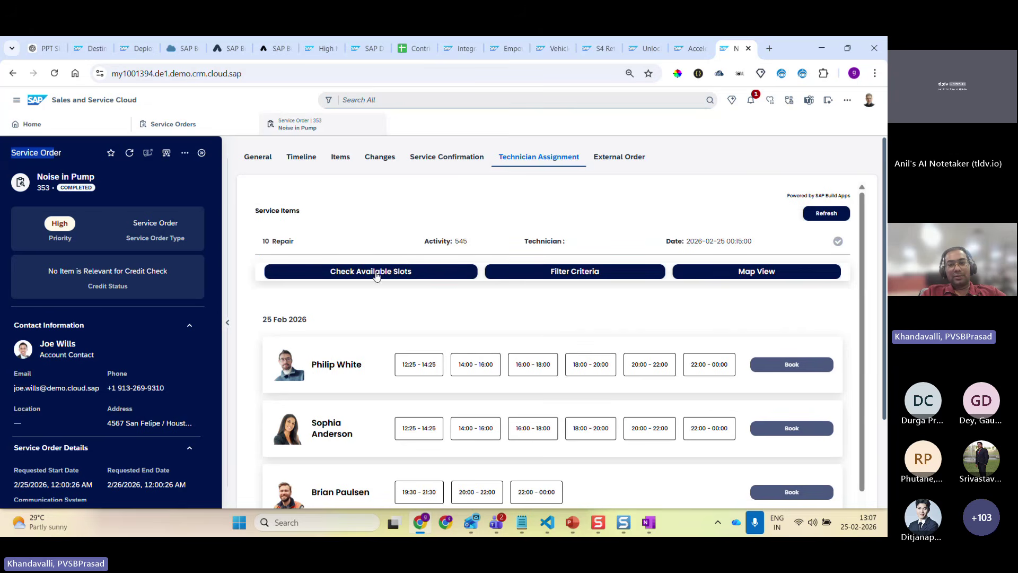
# - Show the technician filter criteria and view the Best Matching Technicians options without changing the selection
pyautogui.click(579, 272)
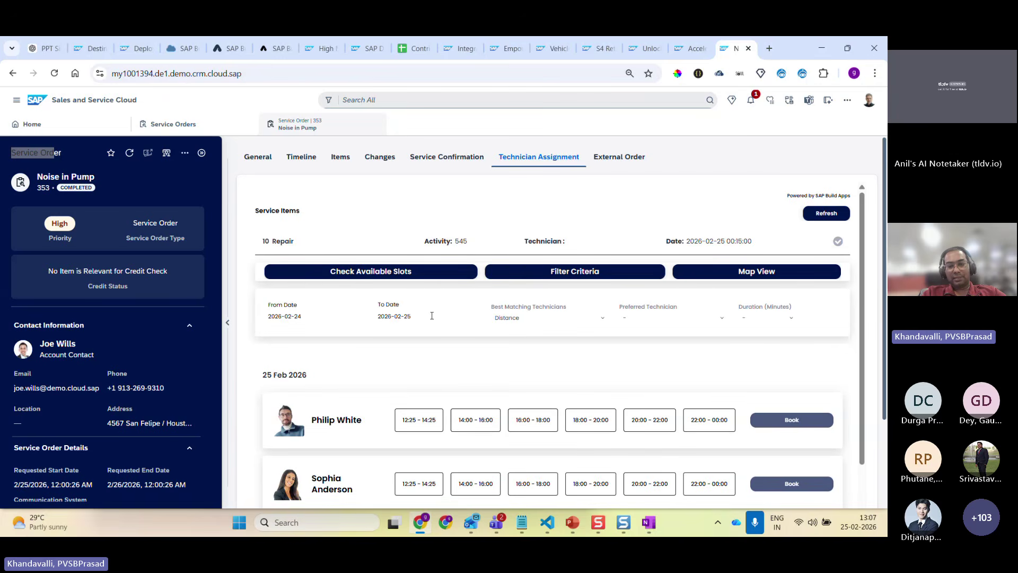
pyautogui.click(508, 320)
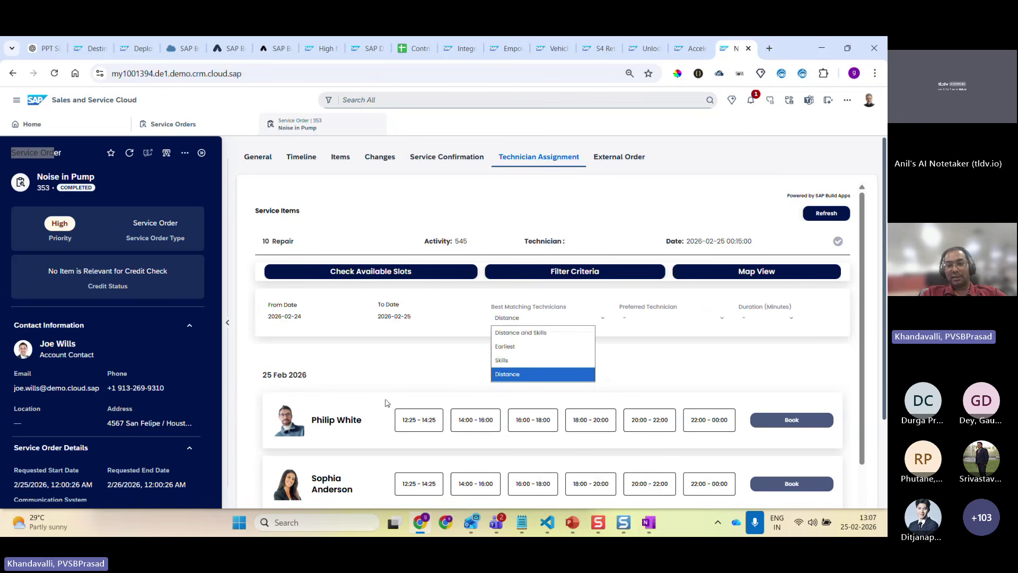
pyautogui.click(657, 388)
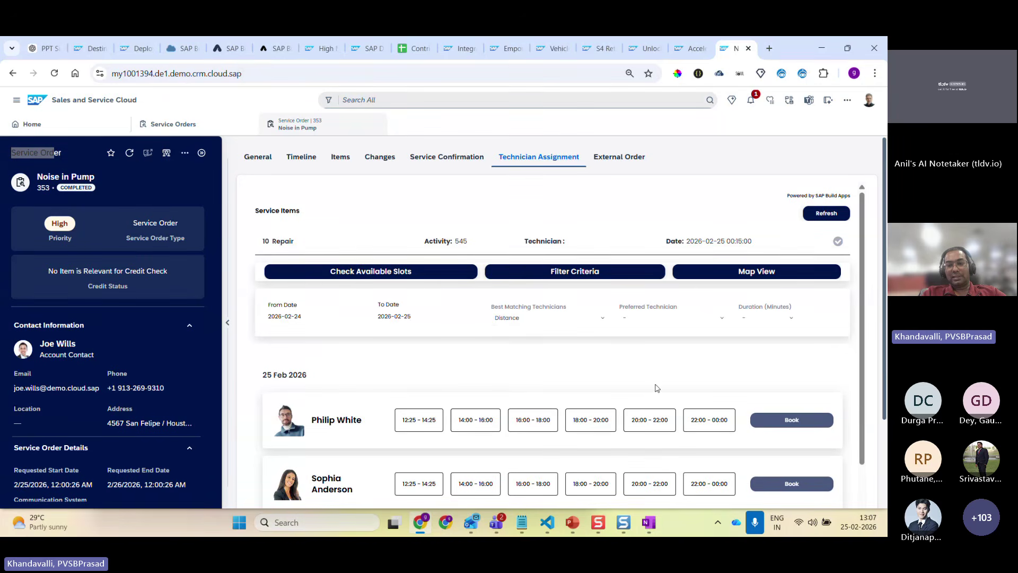
# - Show the technicians on the map and examine their locations around the service order together with the slots below
pyautogui.click(762, 272)
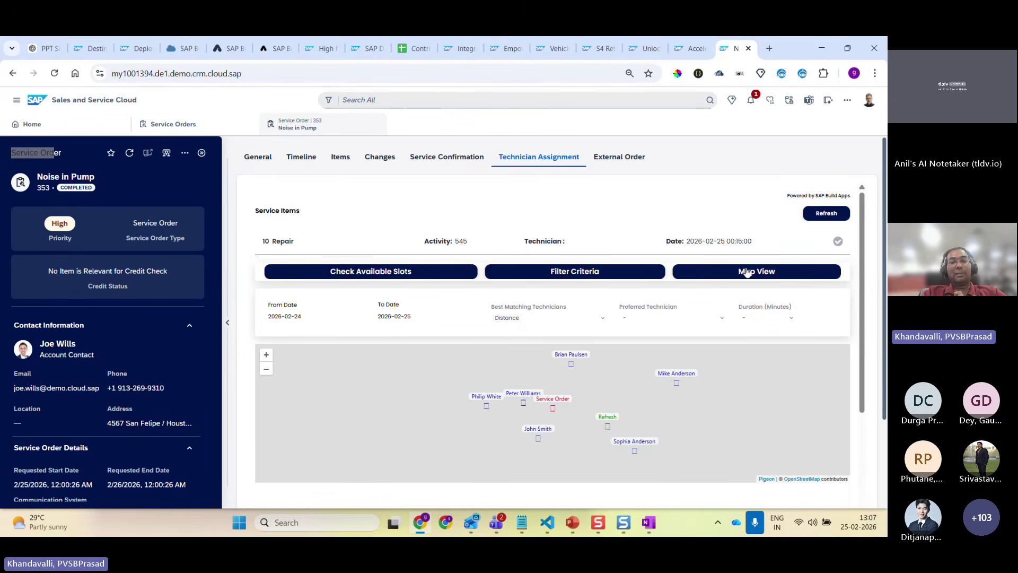
pyautogui.scroll(-1, 746, 271)
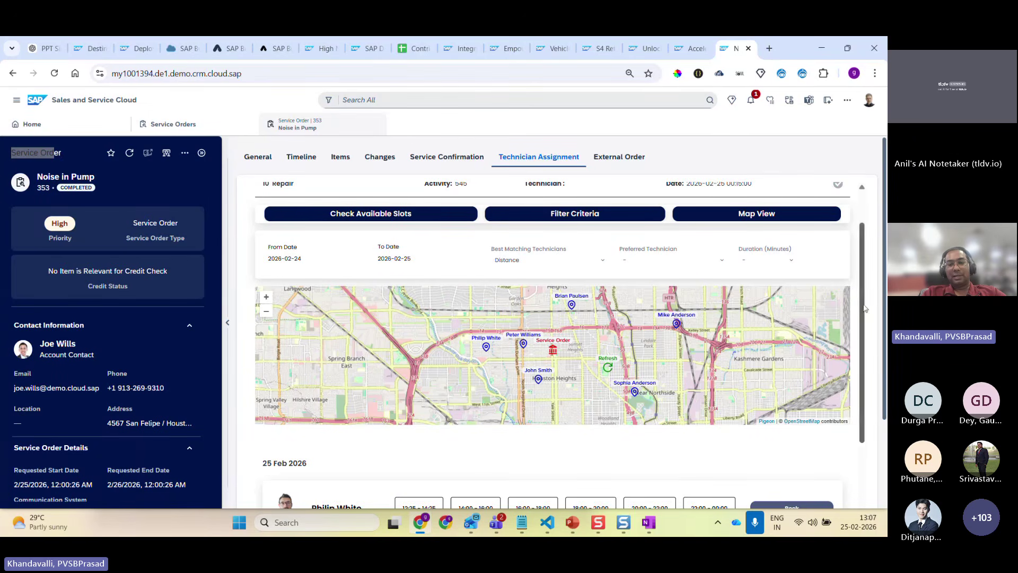
pyautogui.moveTo(864, 311); pyautogui.dragTo(862, 344)
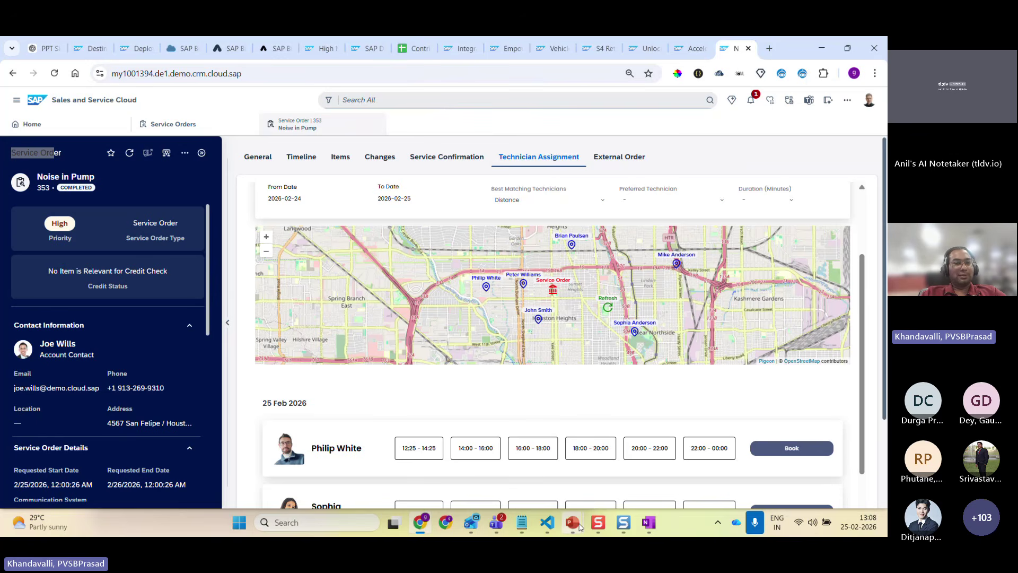
# - Return to the Contribution with Blog Posts spreadsheet and examine the product columns through to DQM Service
pyautogui.click(413, 48)
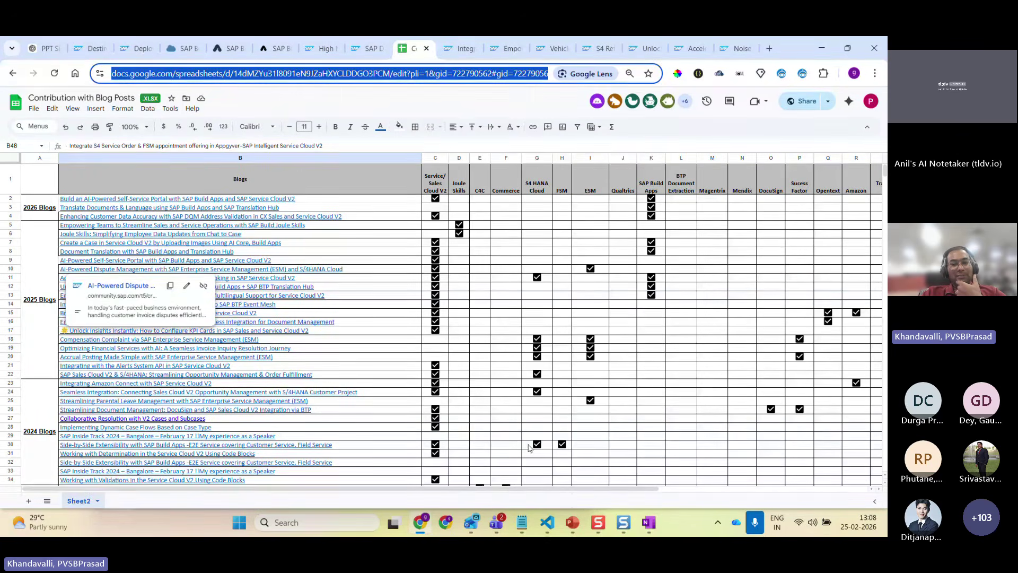
pyautogui.click(499, 493)
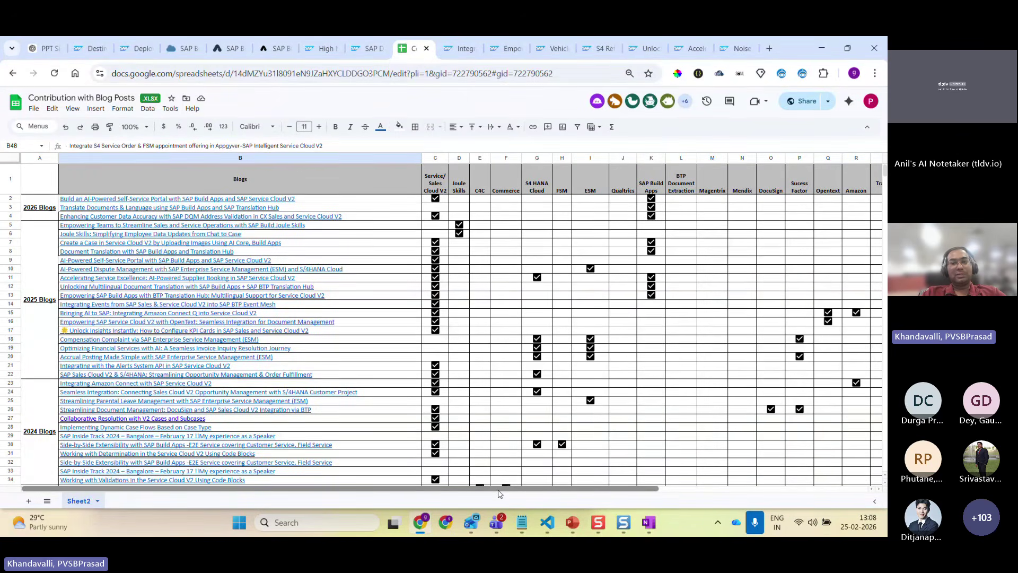
pyautogui.moveTo(498, 493); pyautogui.dragTo(603, 444)
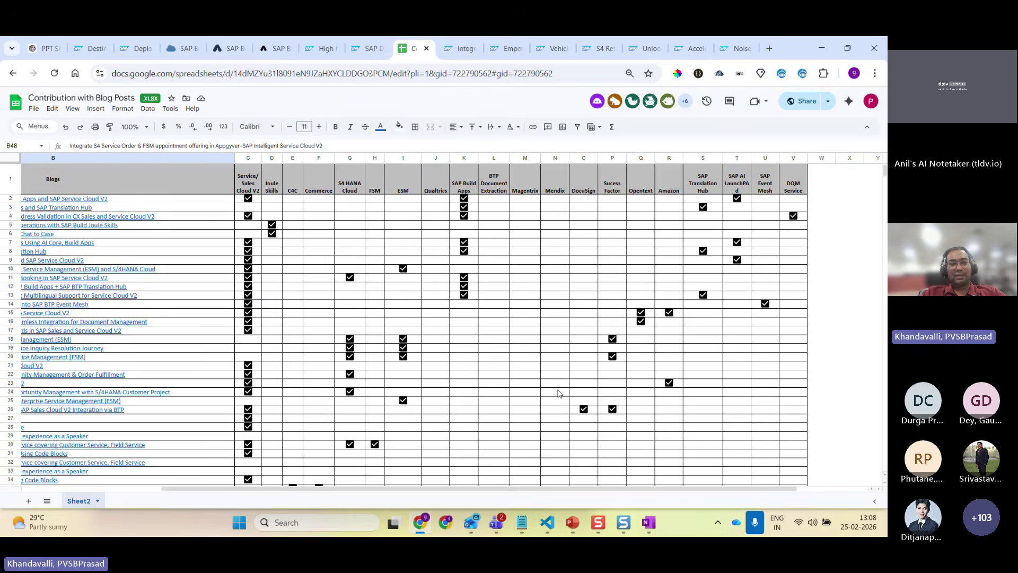
pyautogui.hscroll(-5, 541, 472)
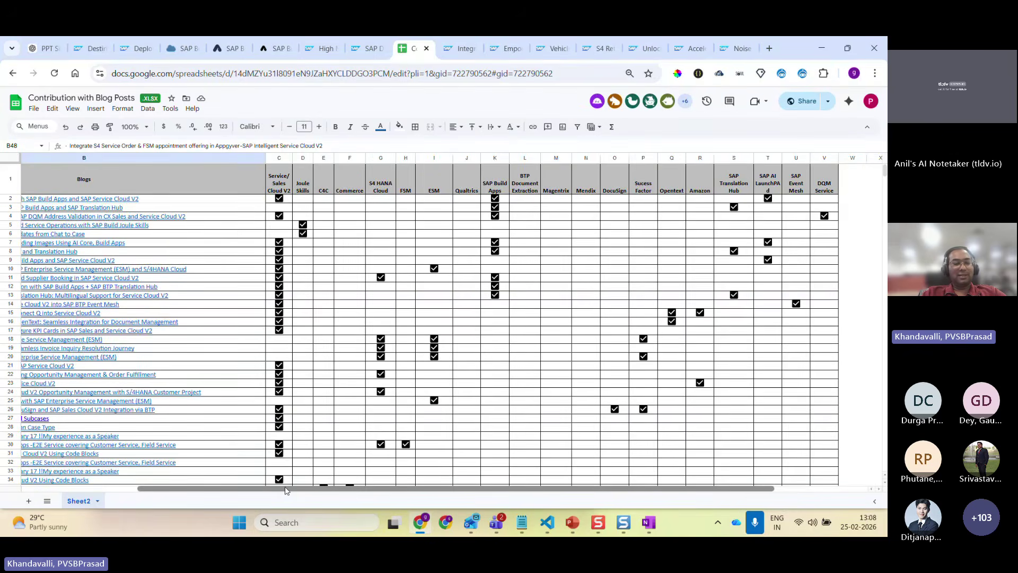
# - Switch to the Create a Case in Service Cloud V2 presentation in PowerPoint, bring its window fully on screen and maximize it
pyautogui.click(573, 526)
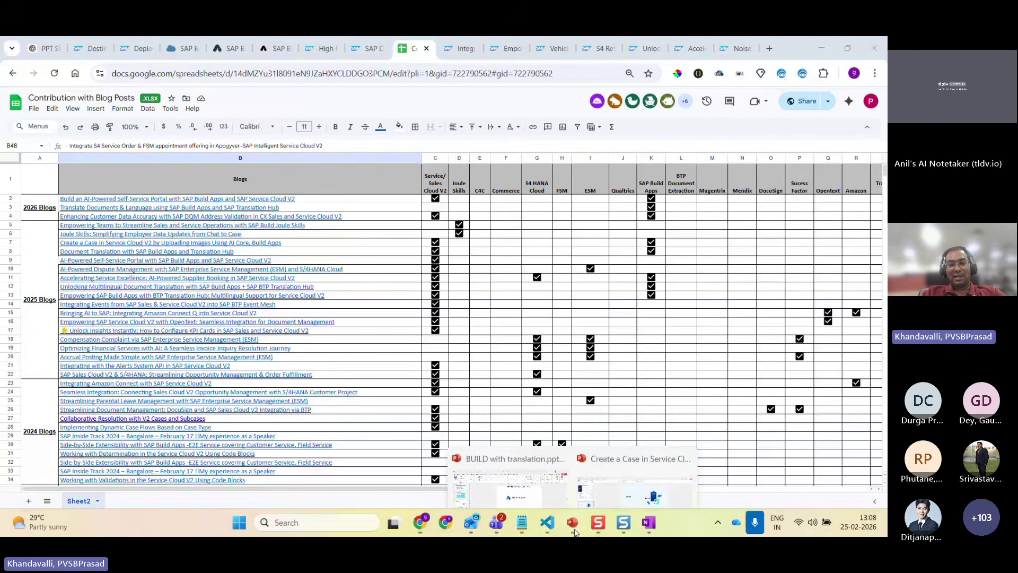
pyautogui.click(628, 456)
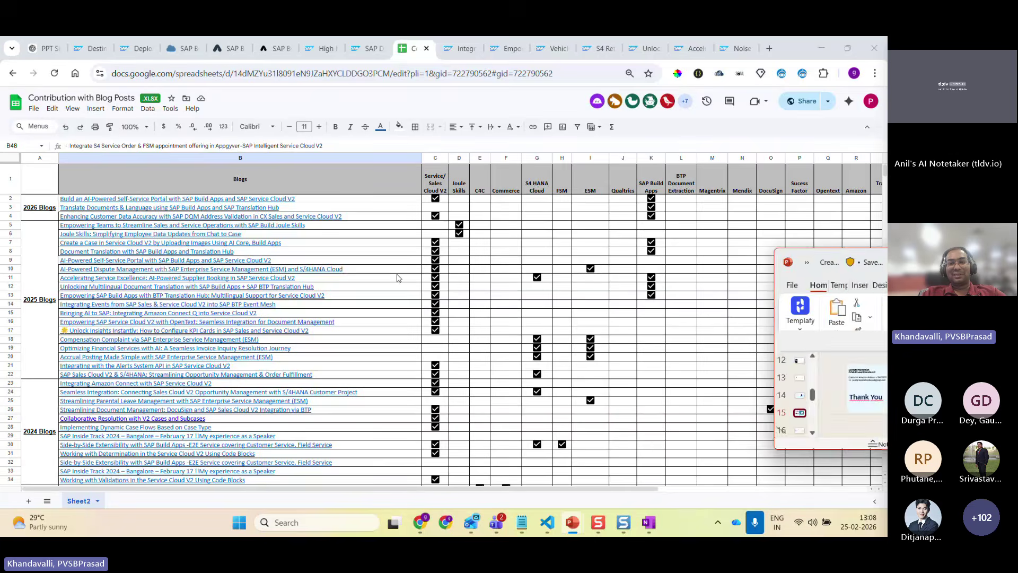
pyautogui.moveTo(884, 252); pyautogui.dragTo(416, 253)
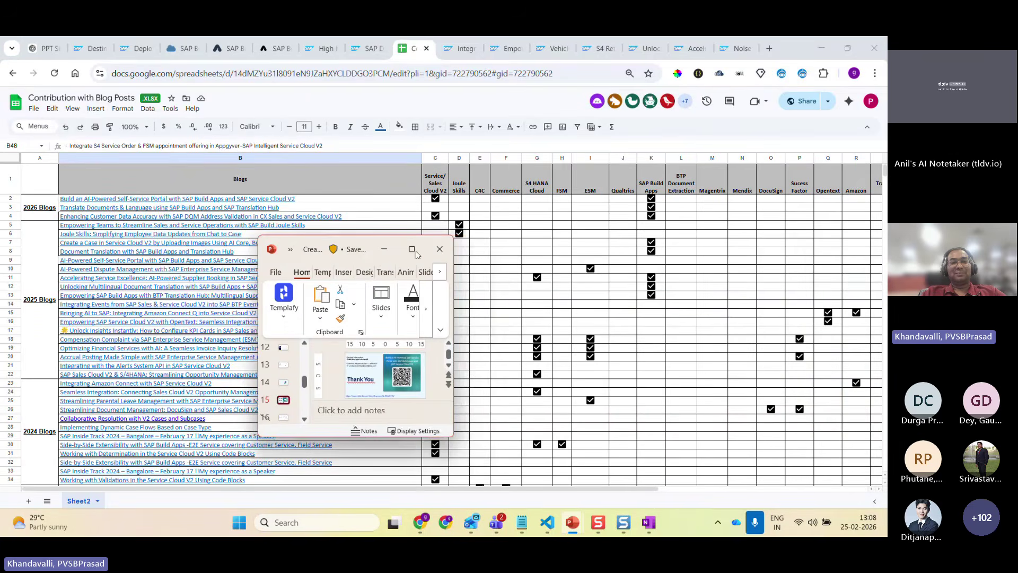
pyautogui.click(413, 250)
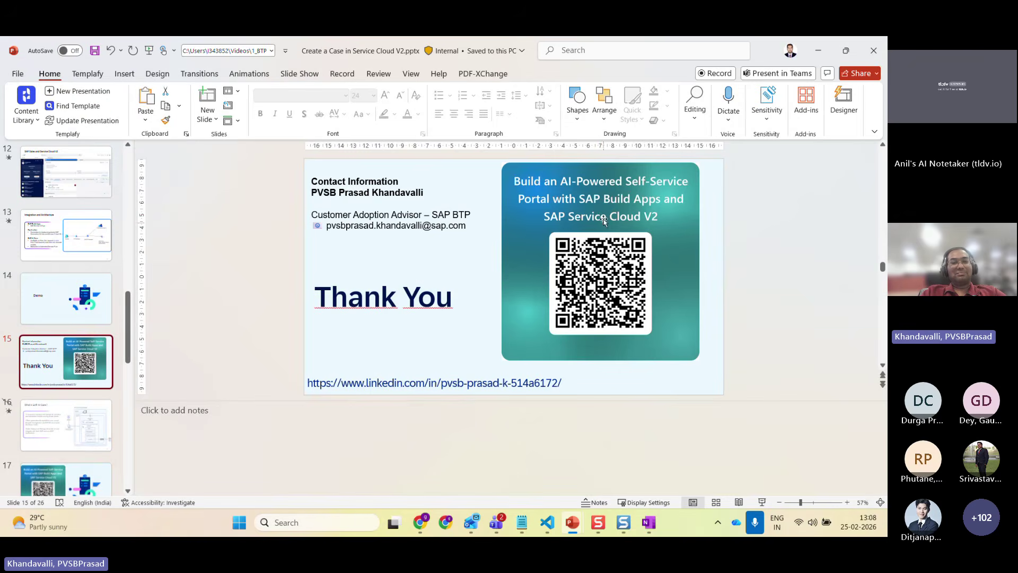
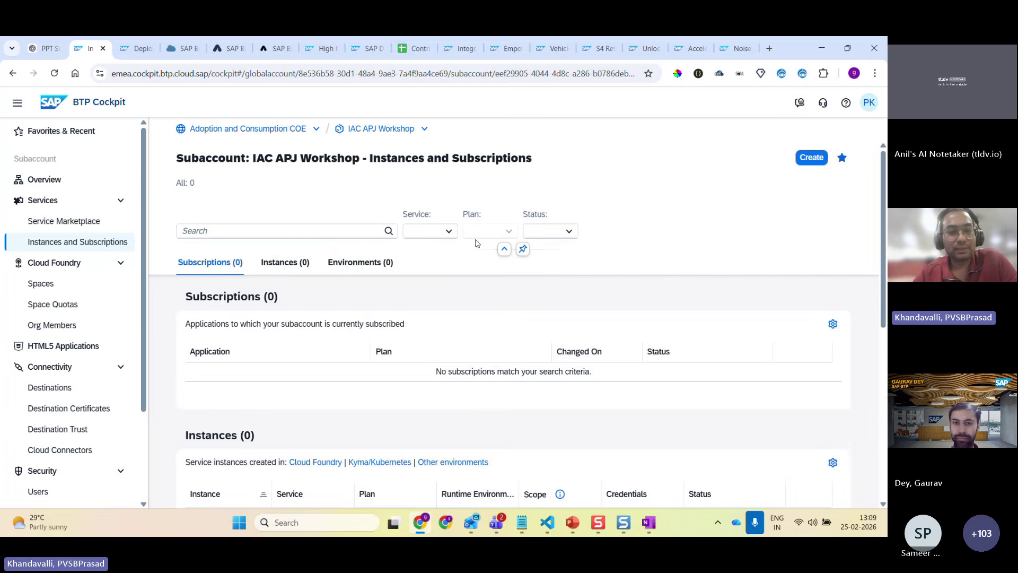
# - Examine the application subscriptions and service instances of the IAC APJ Workshop subaccount in the BTP Cockpit
pyautogui.scroll(-6, 297, 319)
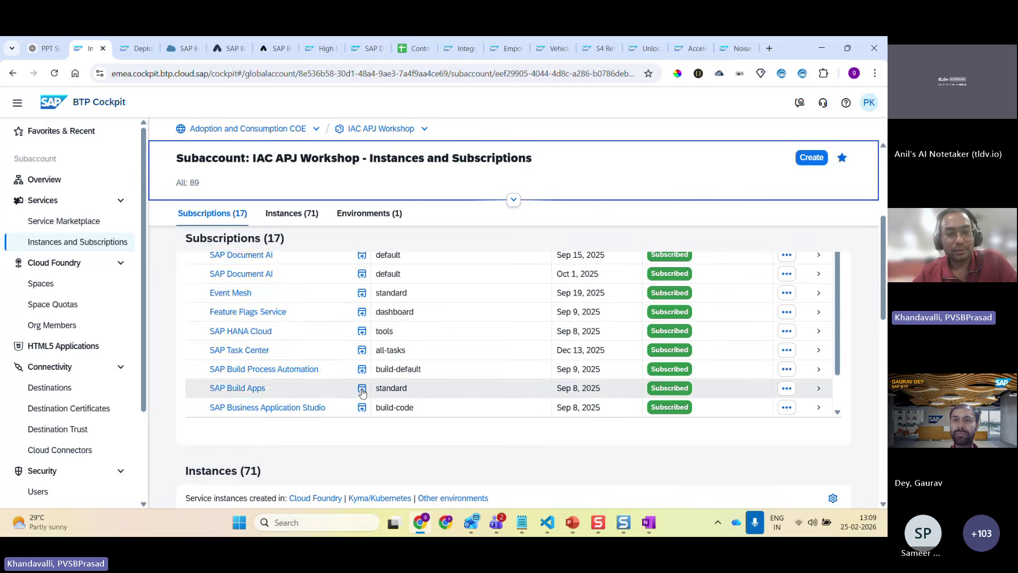
pyautogui.scroll(1, 295, 314)
pyautogui.scroll(5, 281, 326)
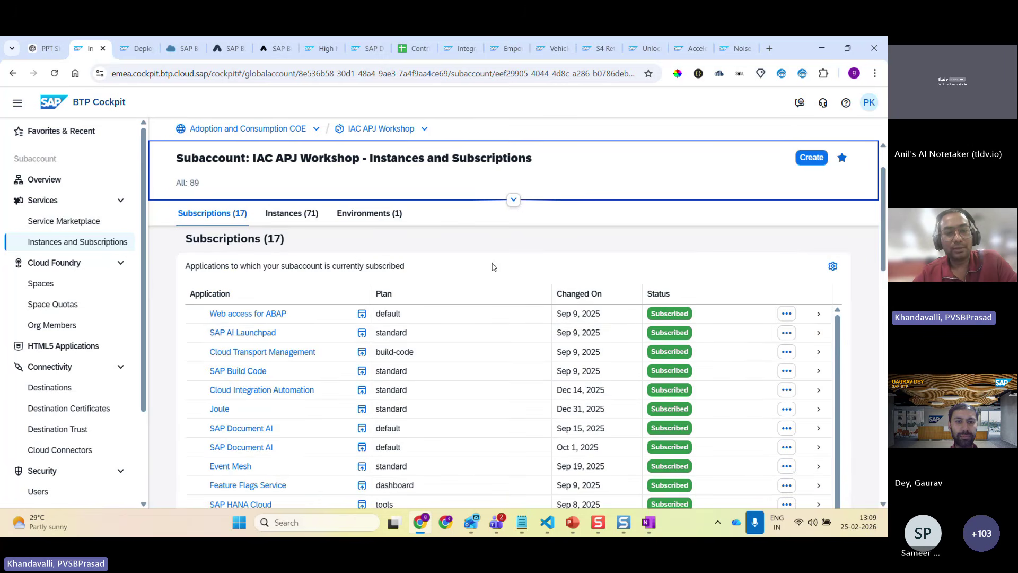
pyautogui.scroll(-3, 636, 296)
pyautogui.scroll(-3, 863, 345)
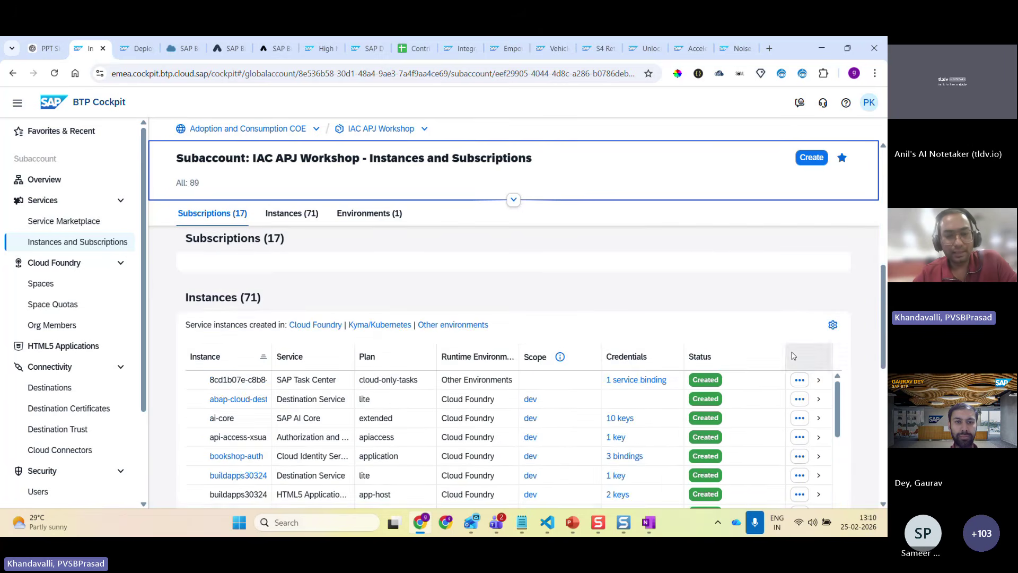
pyautogui.scroll(-5, 391, 386)
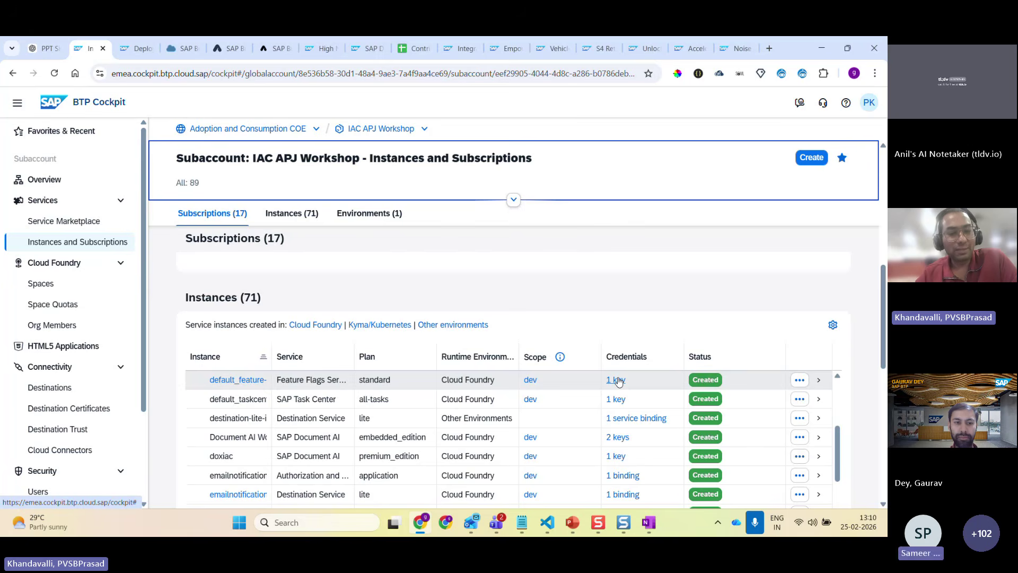
# - Open the IAC APJ Workshop subaccount's destinations and search them for "PK_"
pyautogui.click(50, 388)
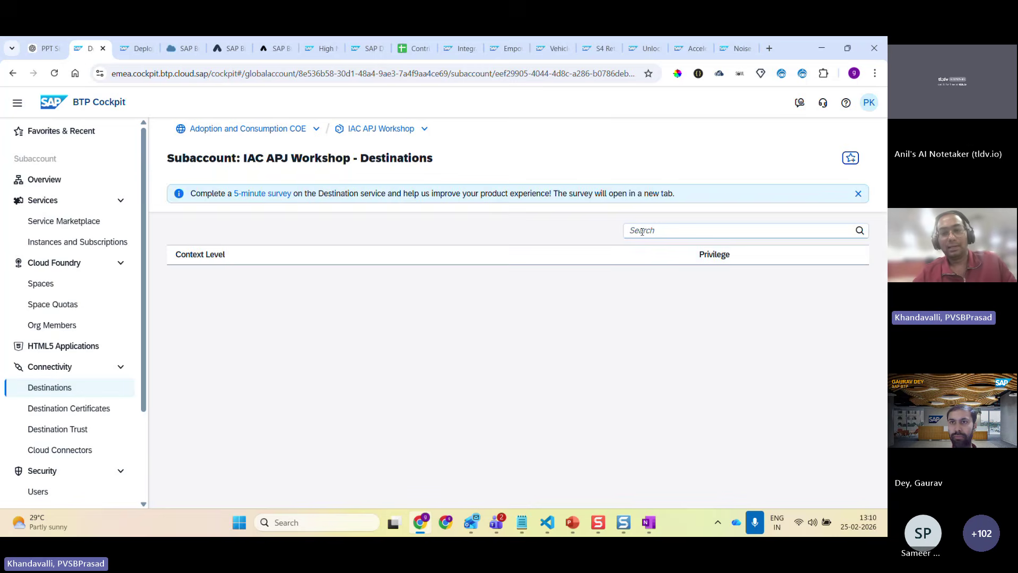
pyautogui.click(579, 240)
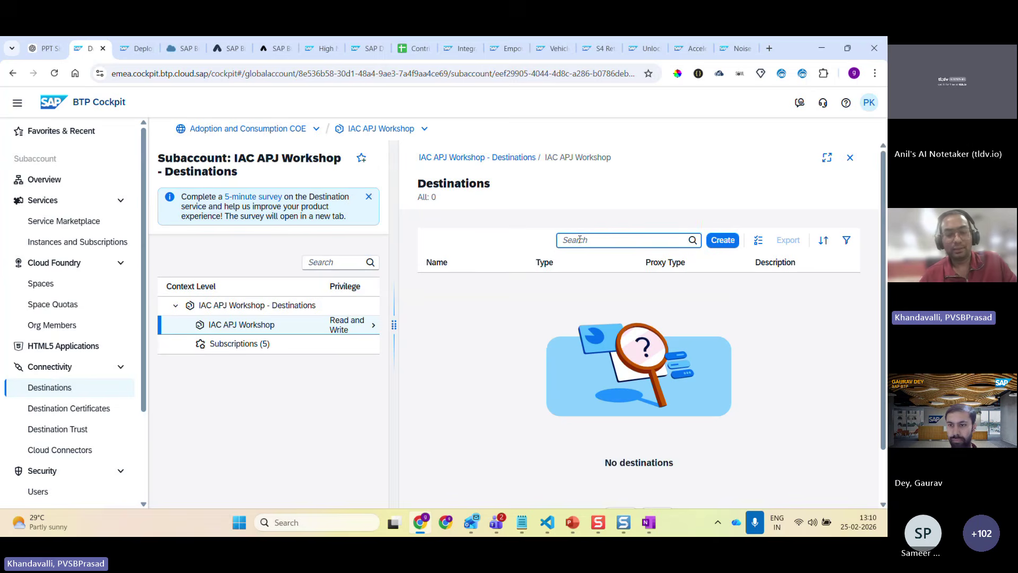
pyautogui.write('PK_')
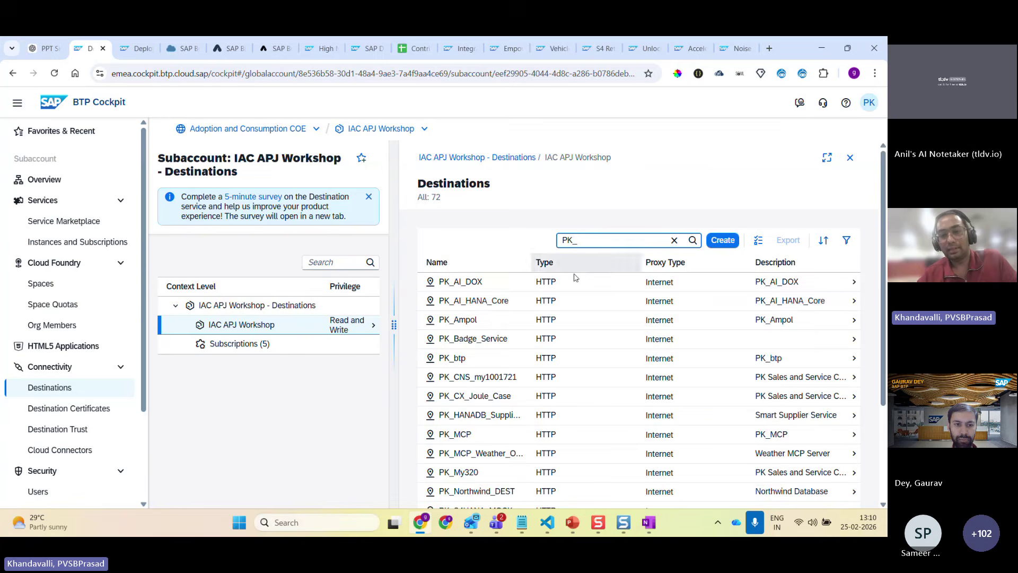
# - Open the PK_AI_HANA_Core destination and examine its authentication details and additional properties
pyautogui.click(564, 306)
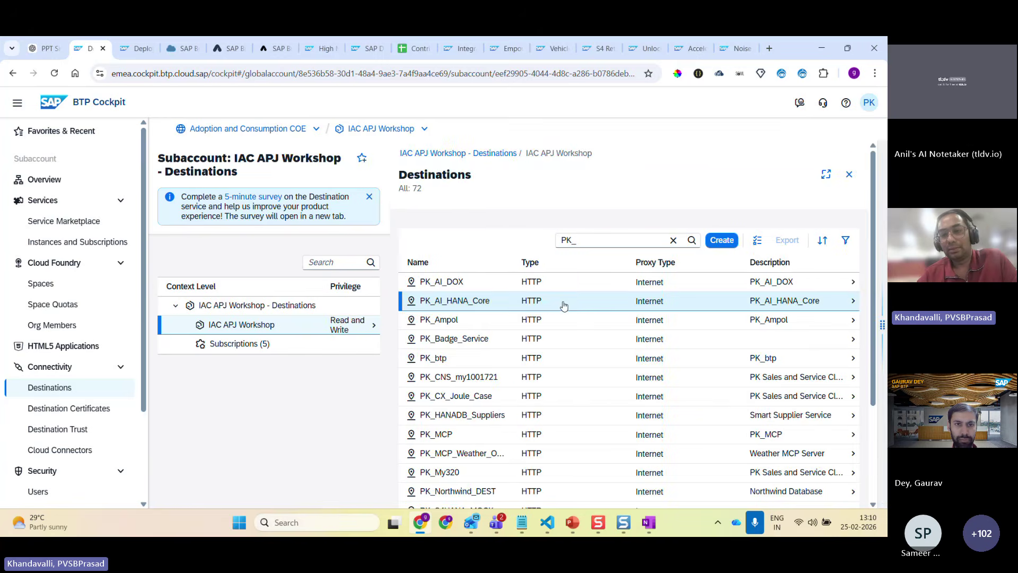
pyautogui.moveTo(654, 360); pyautogui.dragTo(738, 393)
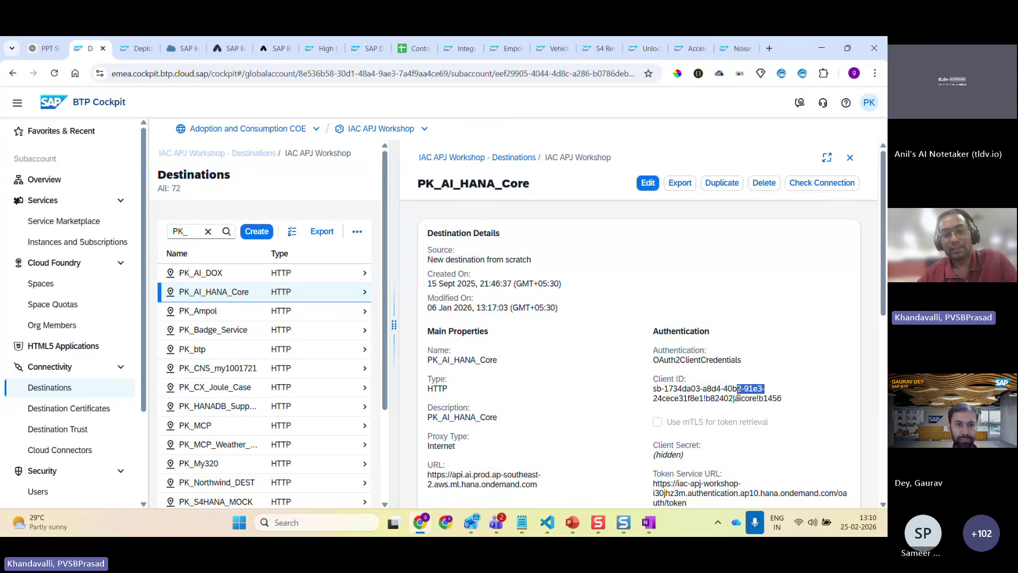
pyautogui.scroll(-8, 667, 398)
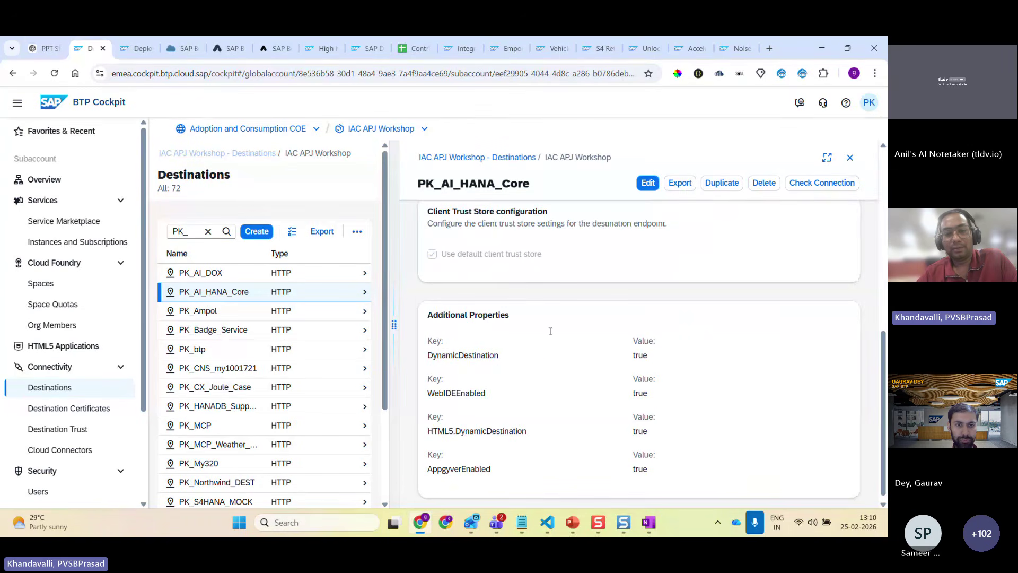
pyautogui.moveTo(433, 340); pyautogui.dragTo(646, 471)
# - Switch to the PK_SelfService_AICore app in SAP Build Apps and examine its PK_AI_HANA_Core integration
pyautogui.click(177, 49)
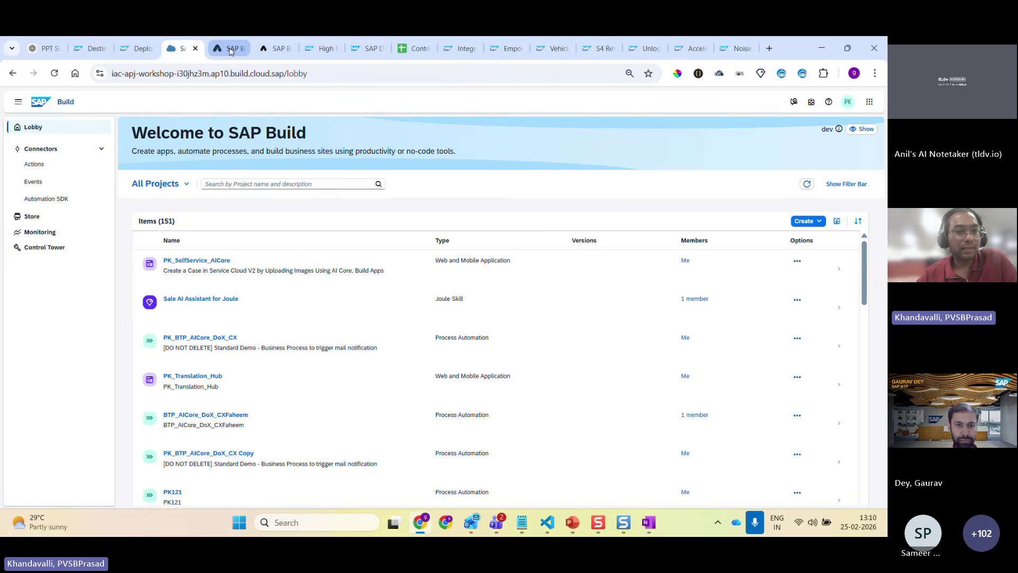
pyautogui.click(229, 49)
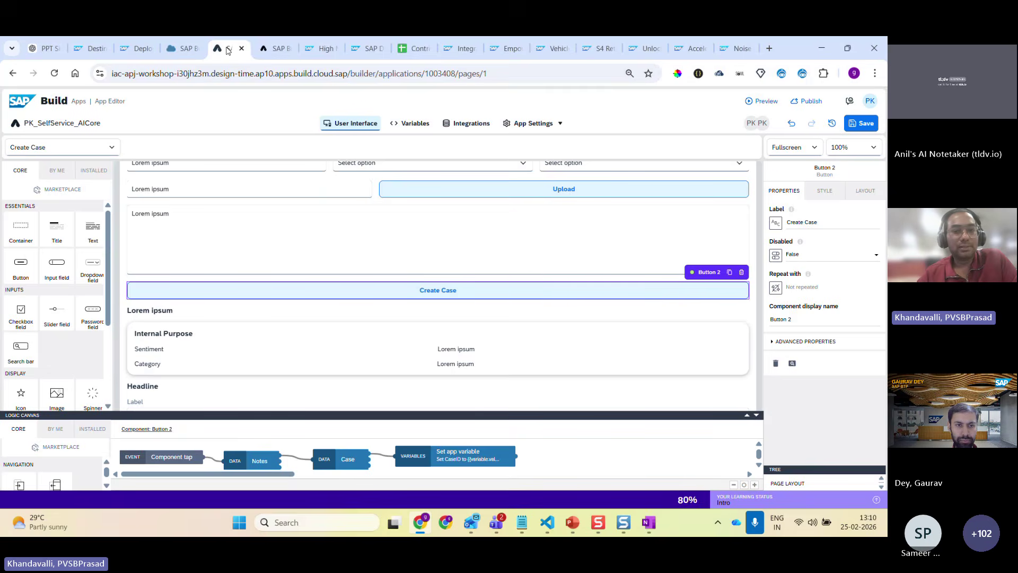
pyautogui.click(472, 125)
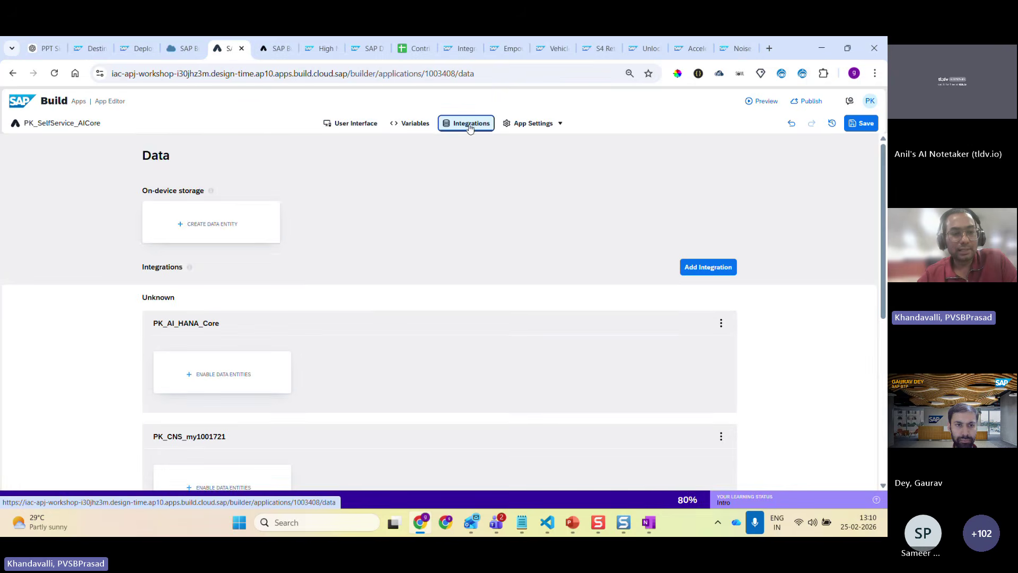
pyautogui.scroll(-3, 183, 212)
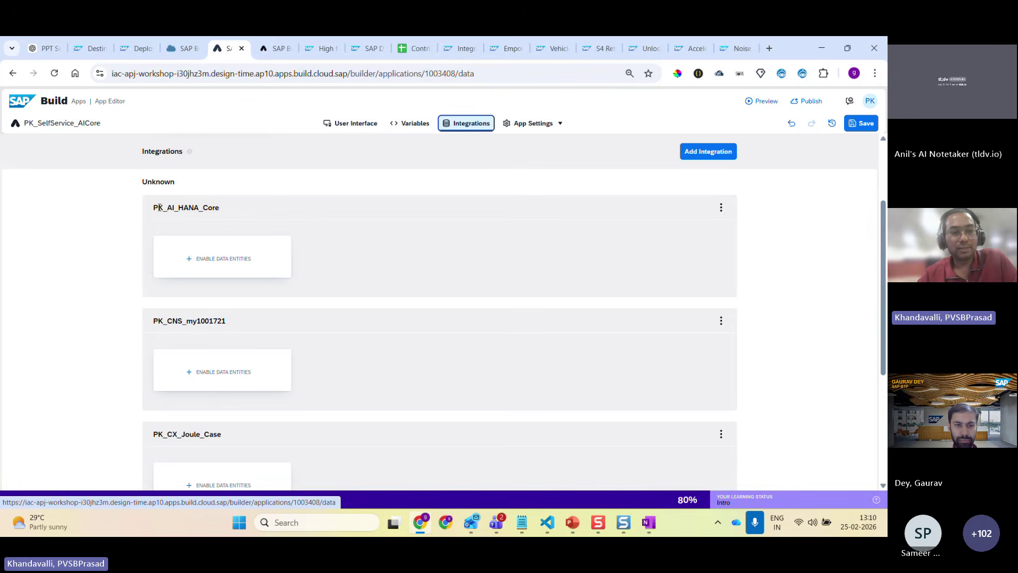
pyautogui.moveTo(159, 208); pyautogui.dragTo(214, 206)
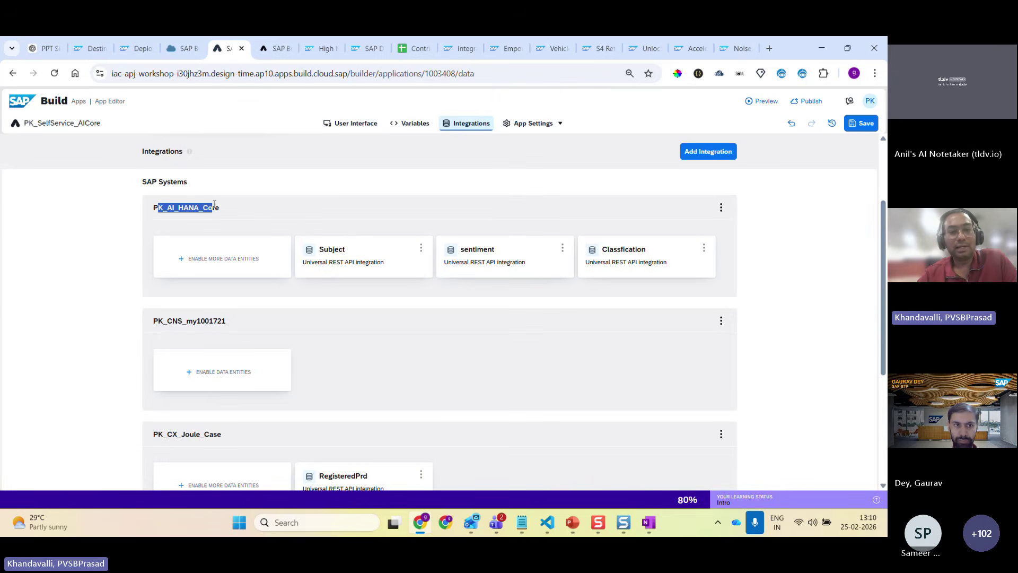
# - Open the sentiment data entity of PK_AI_HANA_Core and examine its create capability's configuration
pyautogui.click(491, 262)
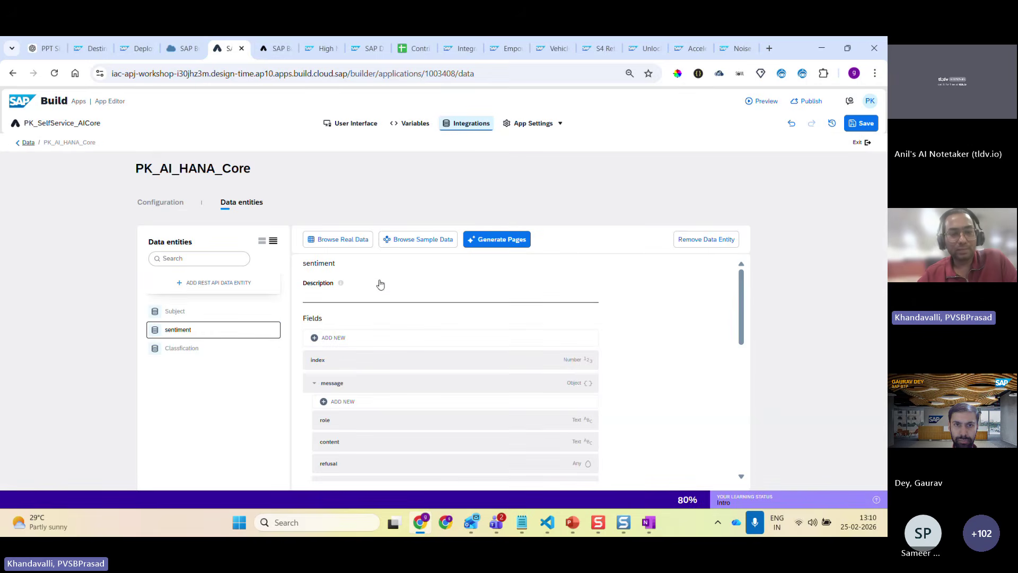
pyautogui.scroll(-5, 705, 346)
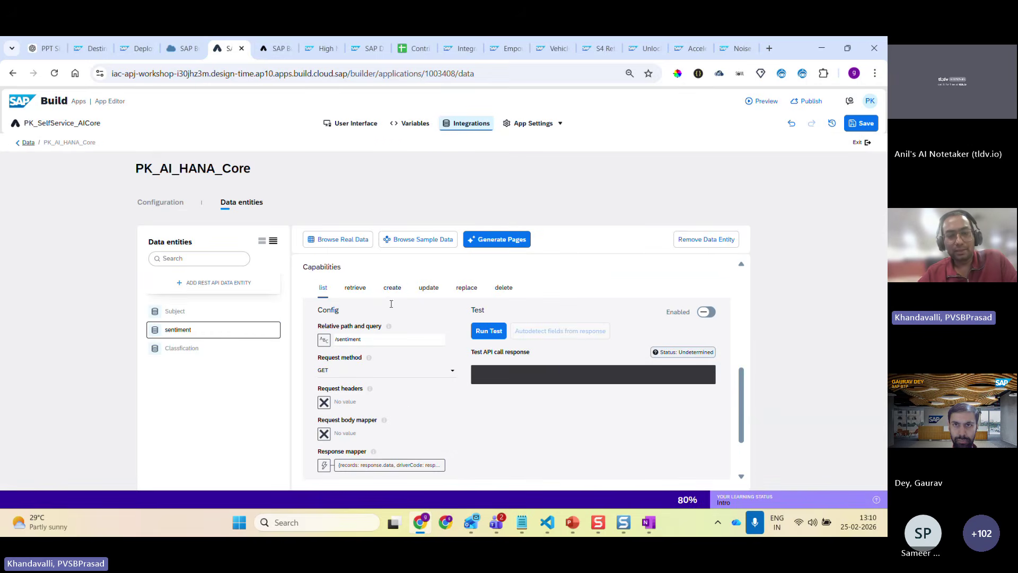
pyautogui.click(393, 287)
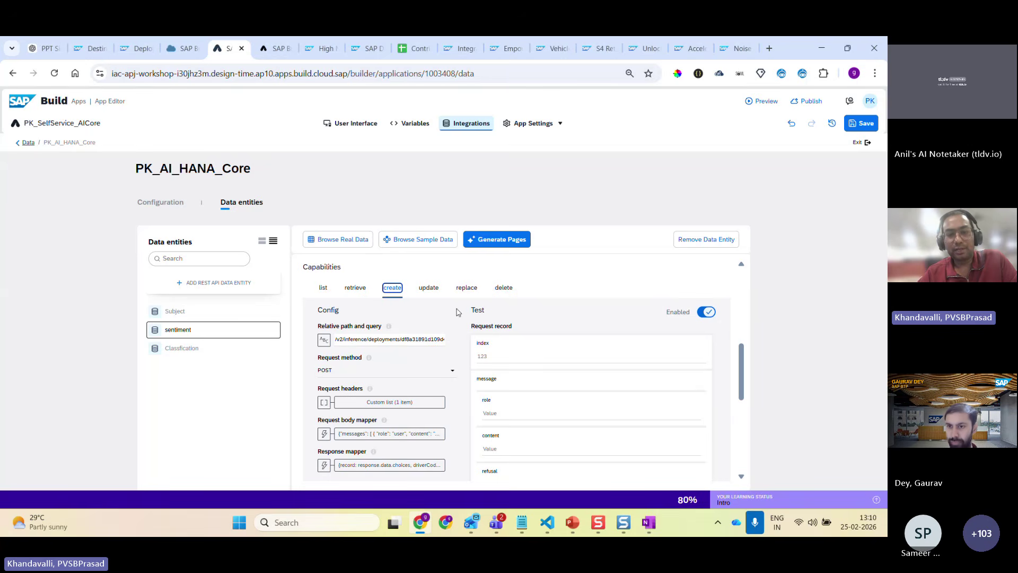
pyautogui.scroll(-1, 538, 321)
pyautogui.scroll(3, 382, 387)
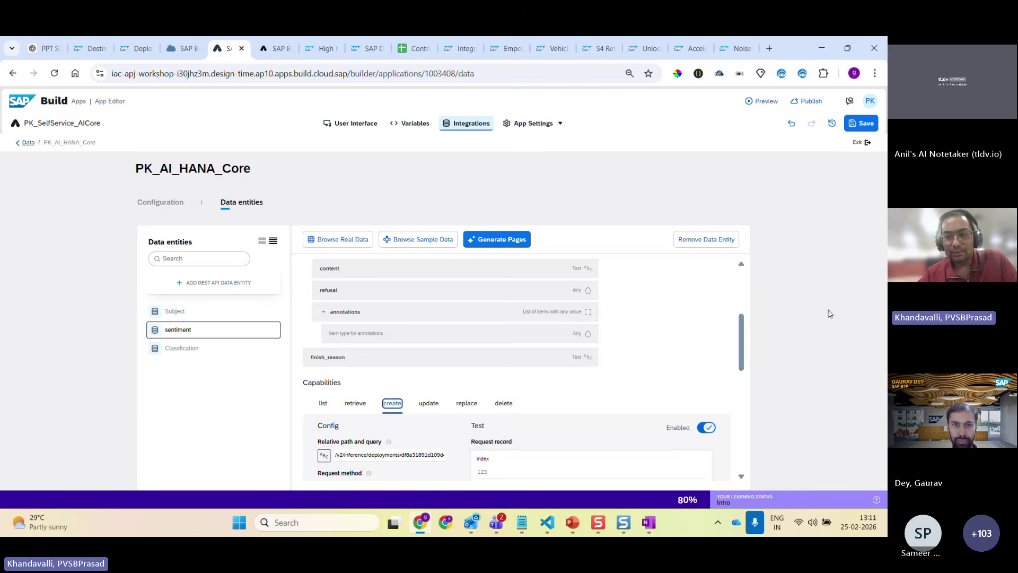
pyautogui.scroll(-8, 598, 364)
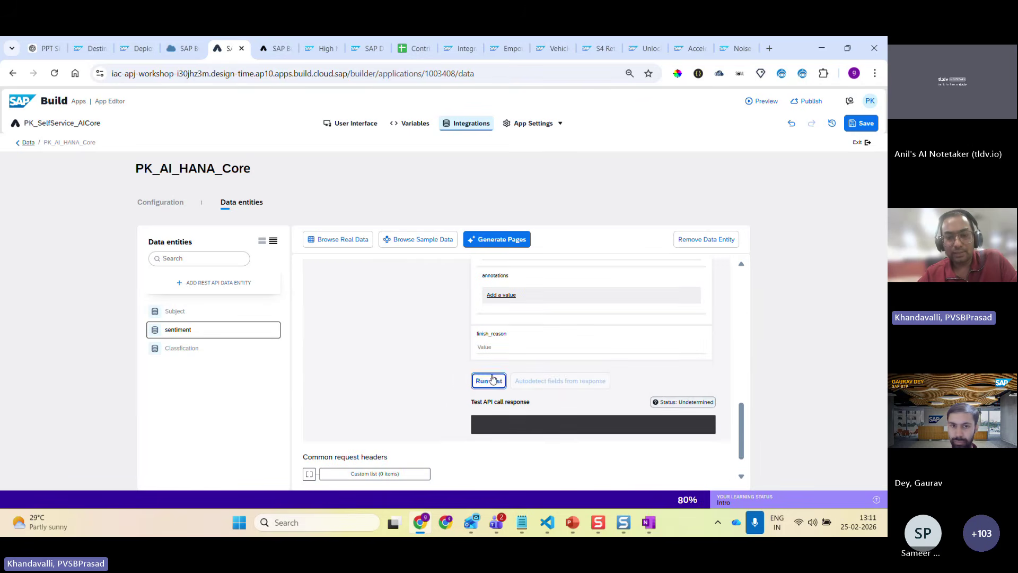
# - Run a test of the sentiment entity's create call and examine the content value in the API response
pyautogui.click(492, 379)
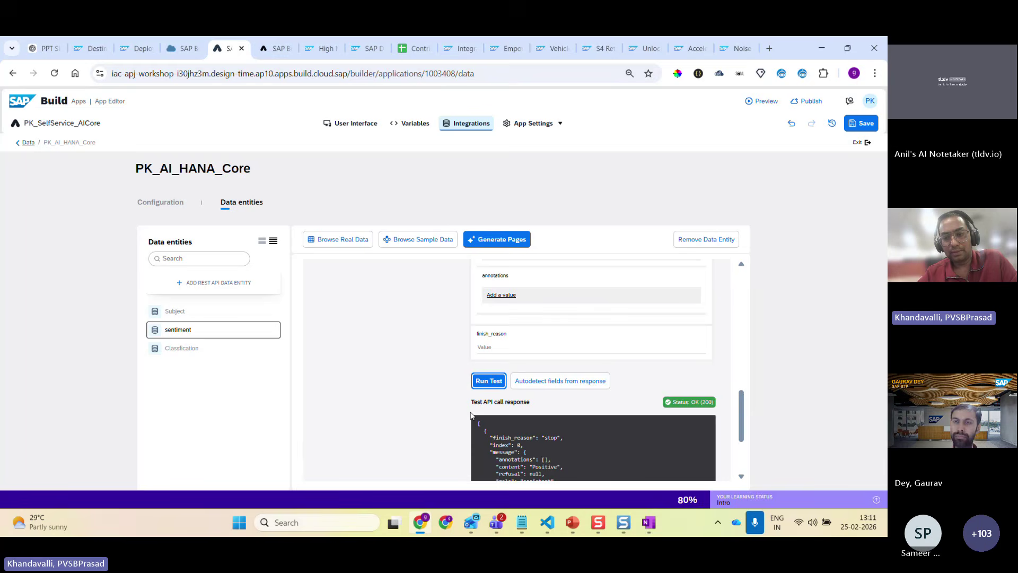
pyautogui.scroll(-2, 689, 413)
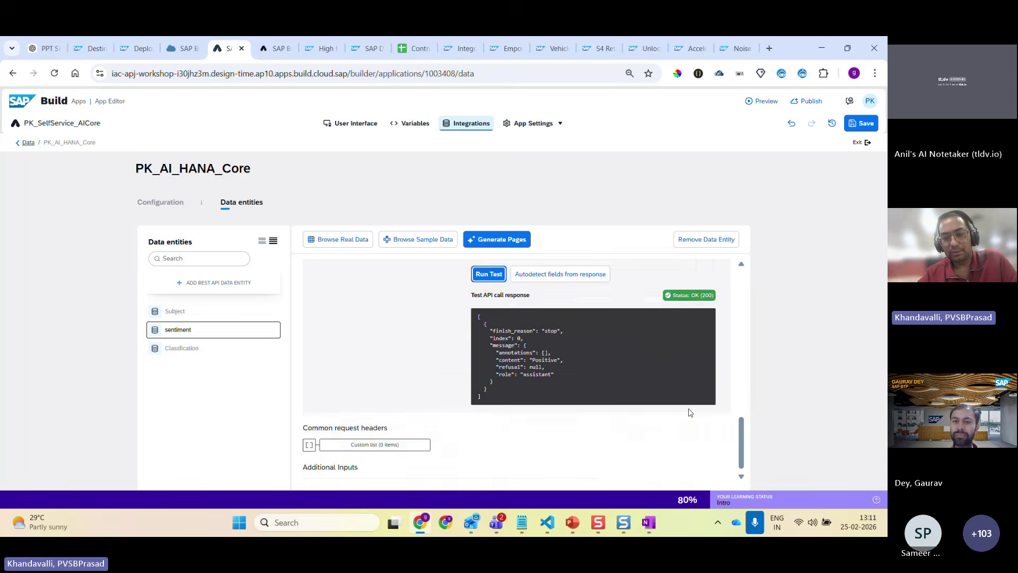
pyautogui.doubleClick(543, 352)
pyautogui.scroll(6, 373, 350)
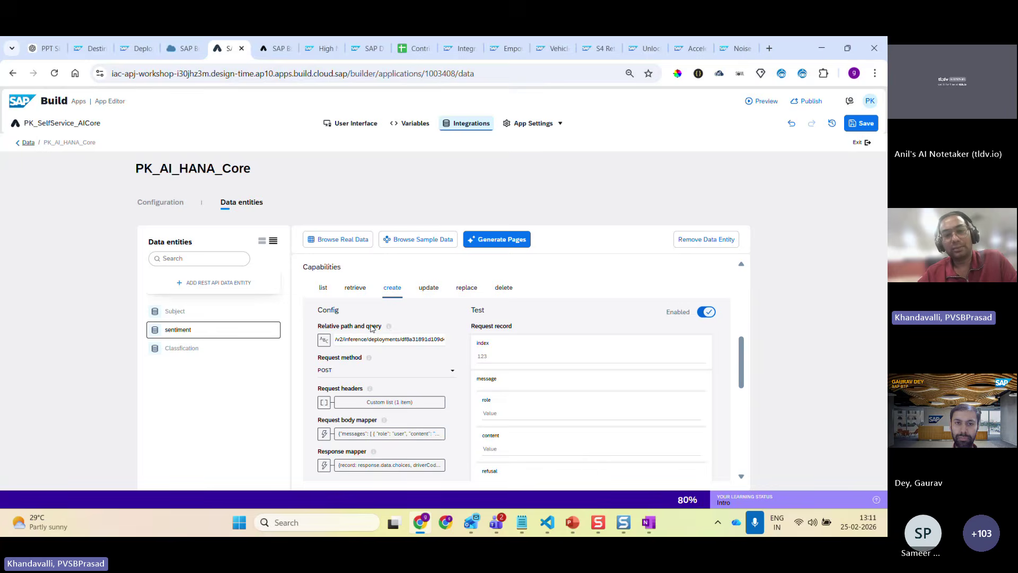
pyautogui.scroll(-4, 633, 358)
pyautogui.scroll(-2, 619, 368)
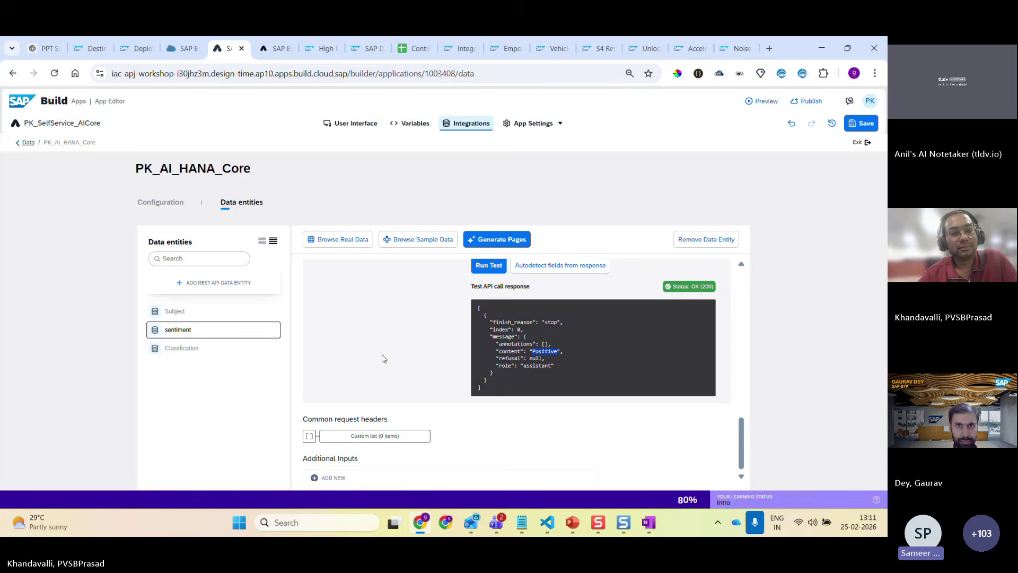
# - Check the deployment ID in the create call's relative path against the deployments in SAP AI Launchpad, and return to the app editor
pyautogui.scroll(8, 384, 358)
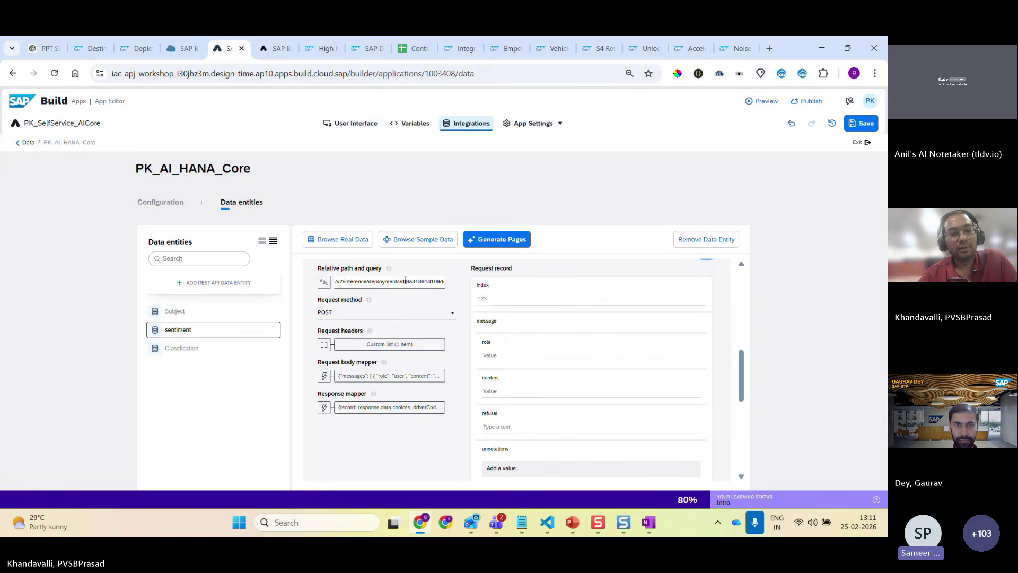
pyautogui.moveTo(403, 280); pyautogui.dragTo(355, 288)
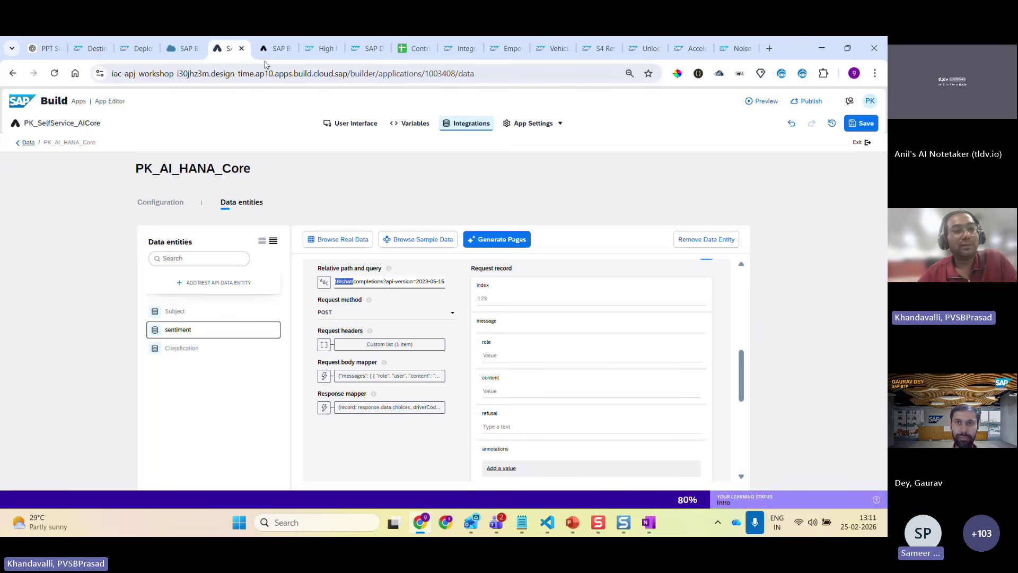
pyautogui.click(132, 48)
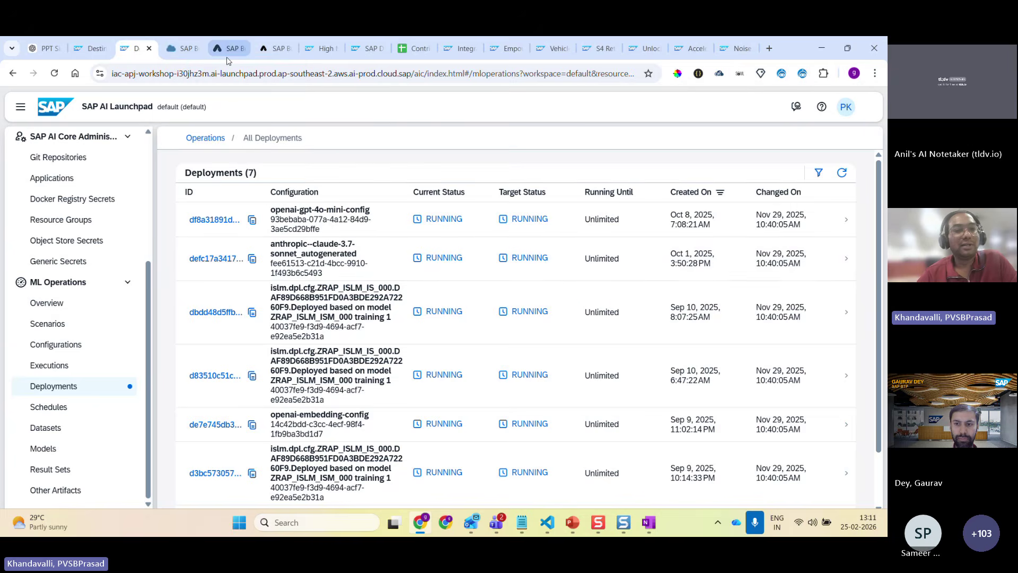
pyautogui.click(228, 48)
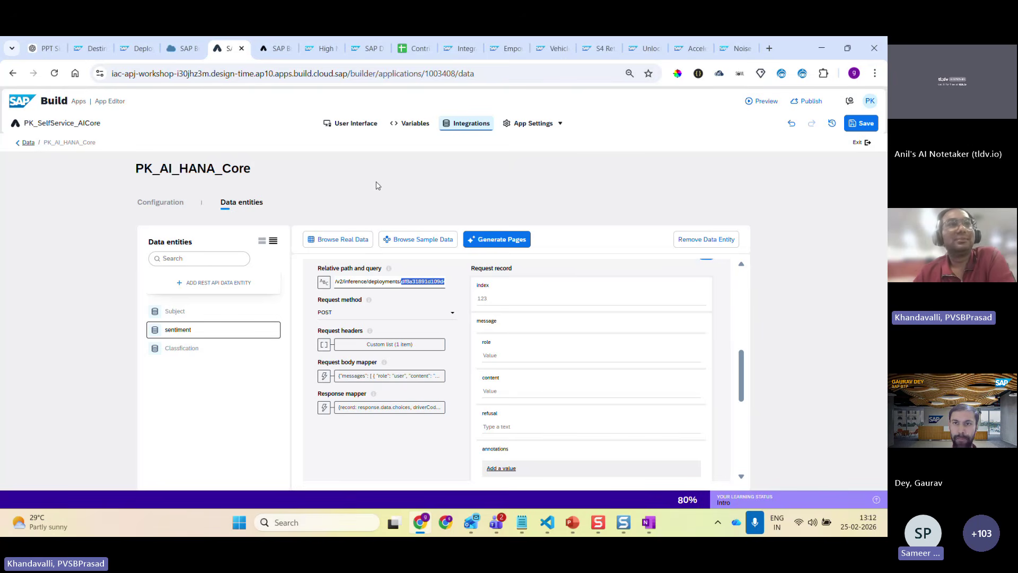
# - Switch to PowerPoint, select the QR code picture on the Thank You slide, and return to the Build Apps editor in the browser
pyautogui.click(472, 525)
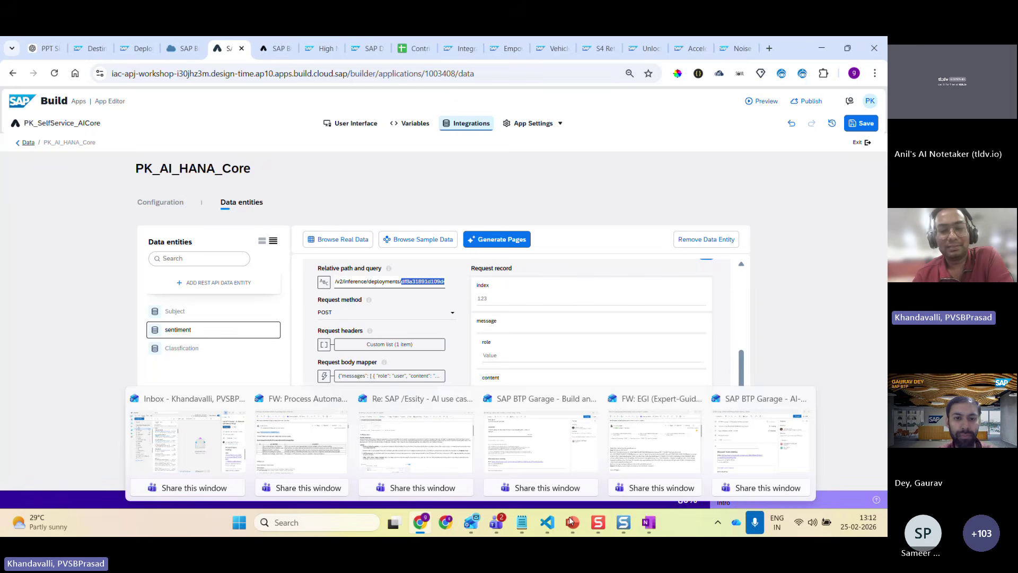
pyautogui.moveTo(572, 525)
pyautogui.click(636, 450)
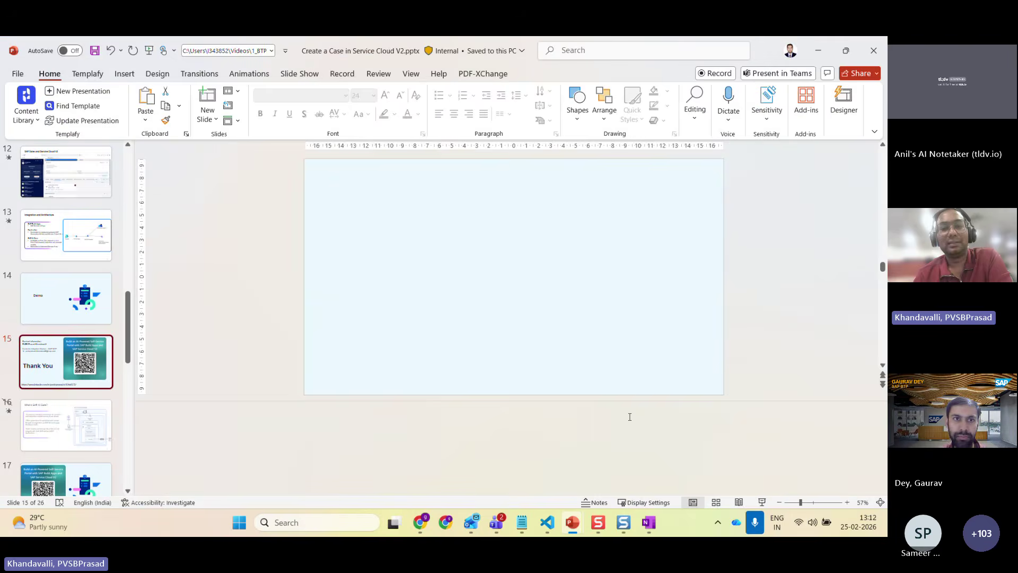
pyautogui.rightClick(574, 248)
pyautogui.press('Escape')
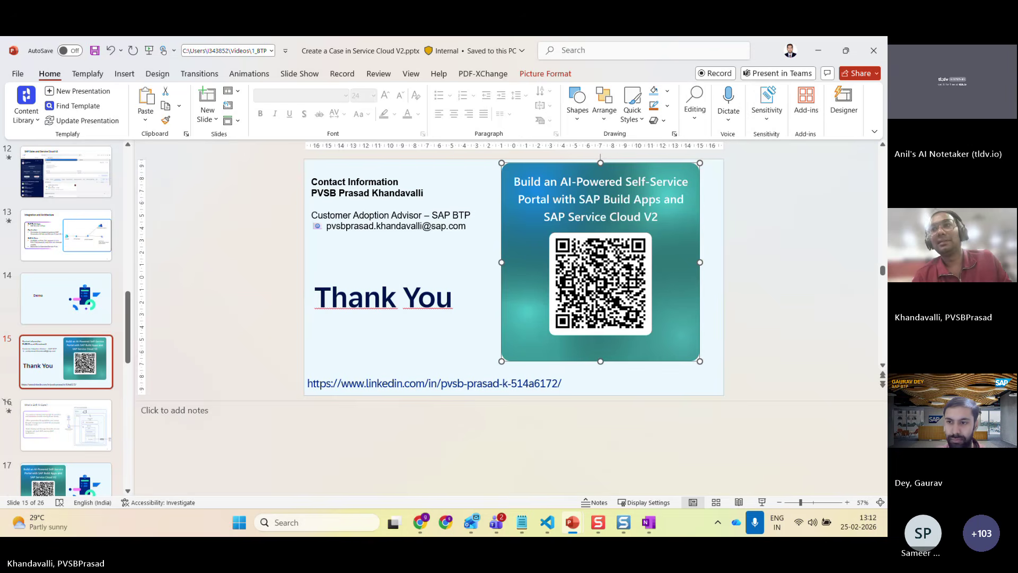
pyautogui.hotkey('alt', 'Tab')
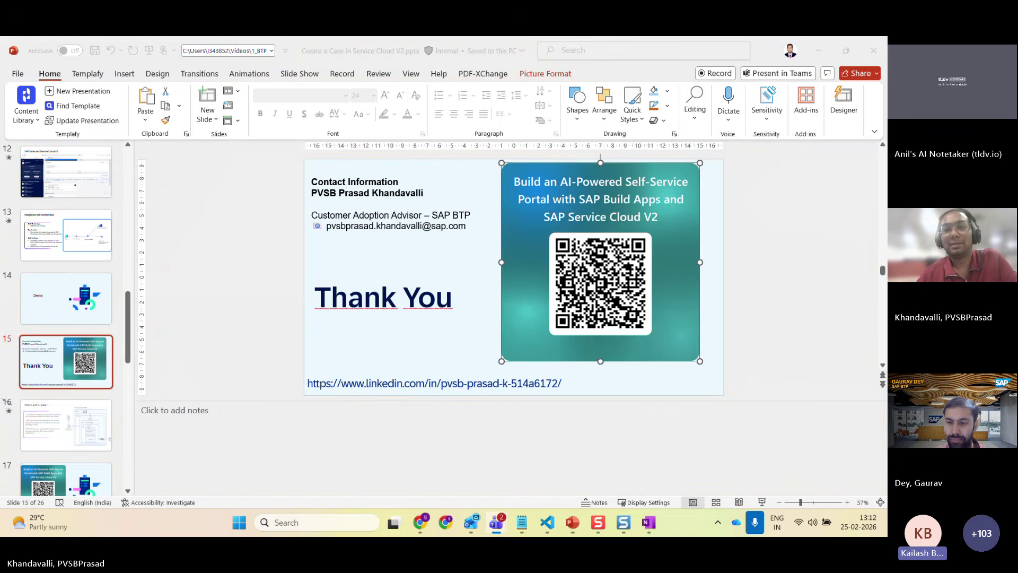
pyautogui.click(823, 53)
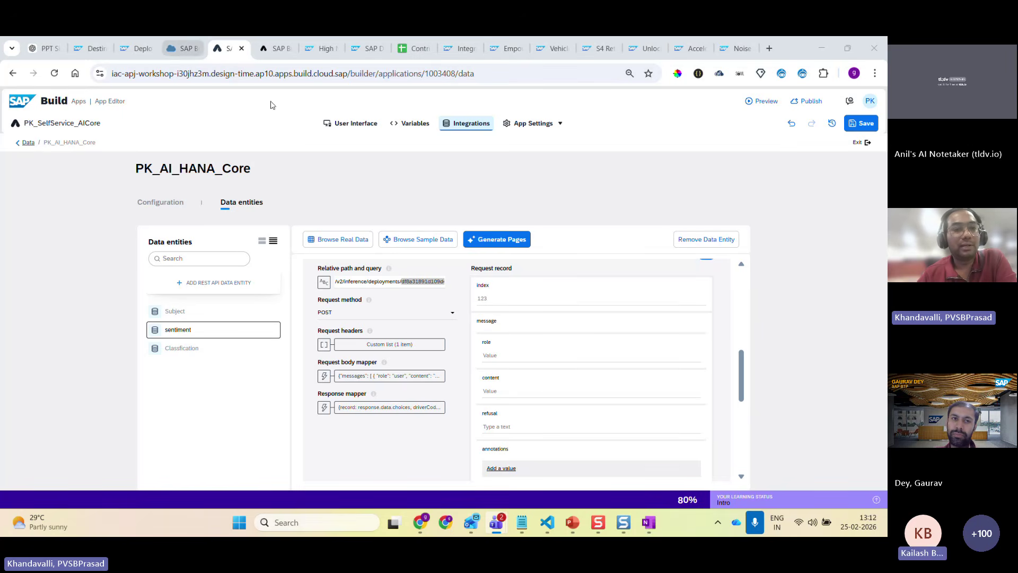
# - Start a new project from the SAP Build lobby with objective Application, category Backend and type Application Backend
pyautogui.click(183, 49)
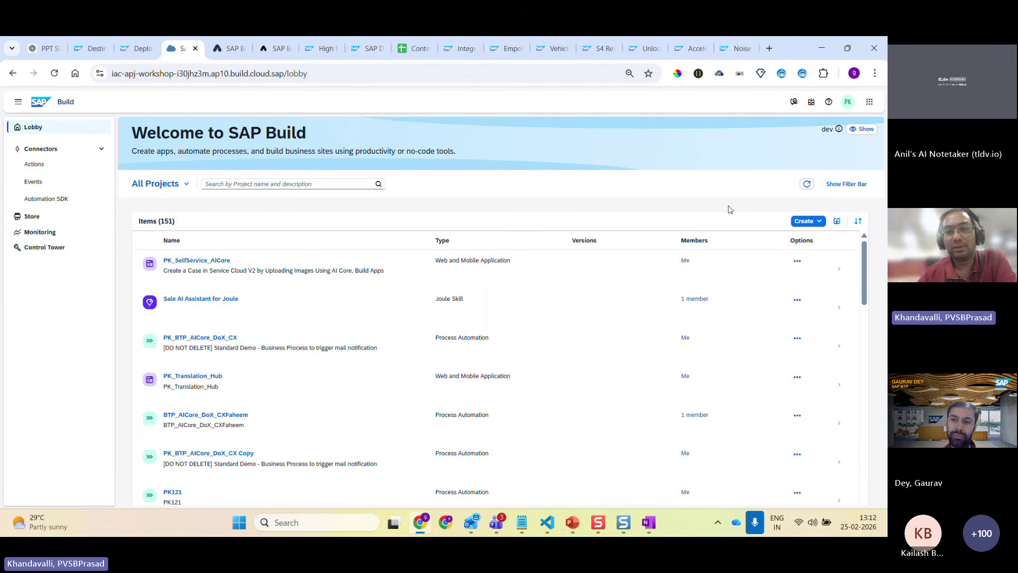
pyautogui.click(804, 221)
pyautogui.click(787, 239)
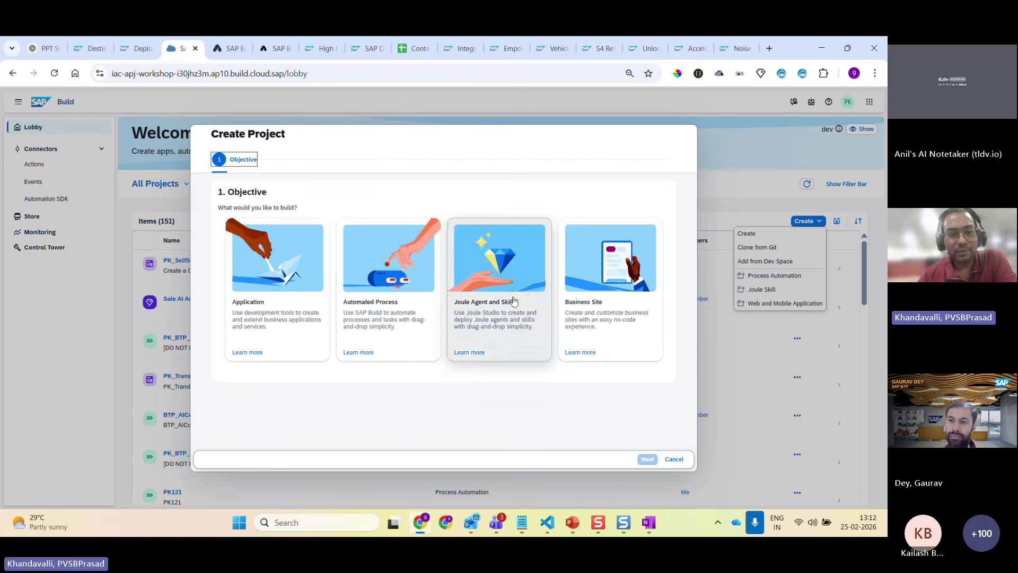
pyautogui.click(247, 294)
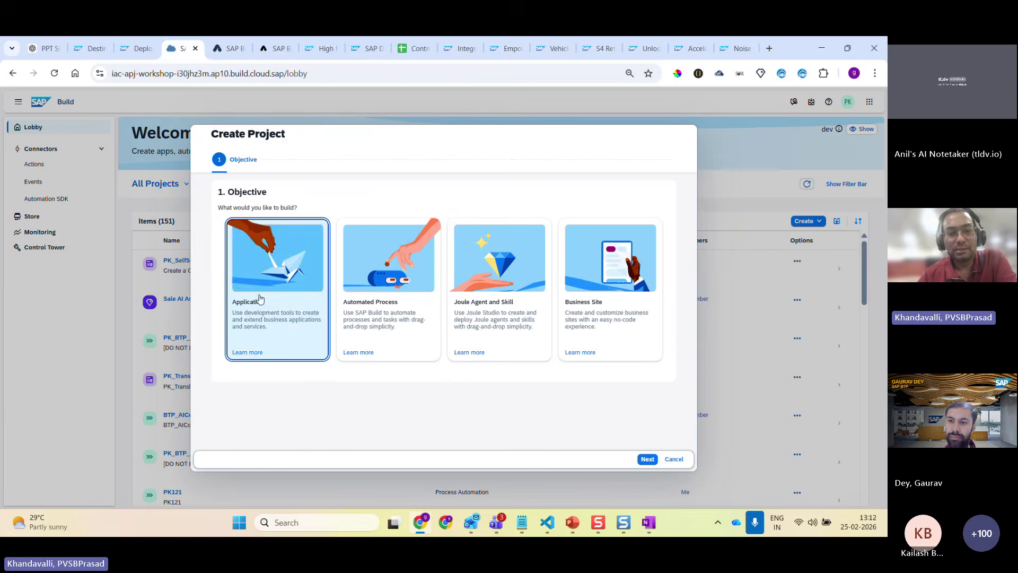
pyautogui.click(647, 459)
pyautogui.click(509, 296)
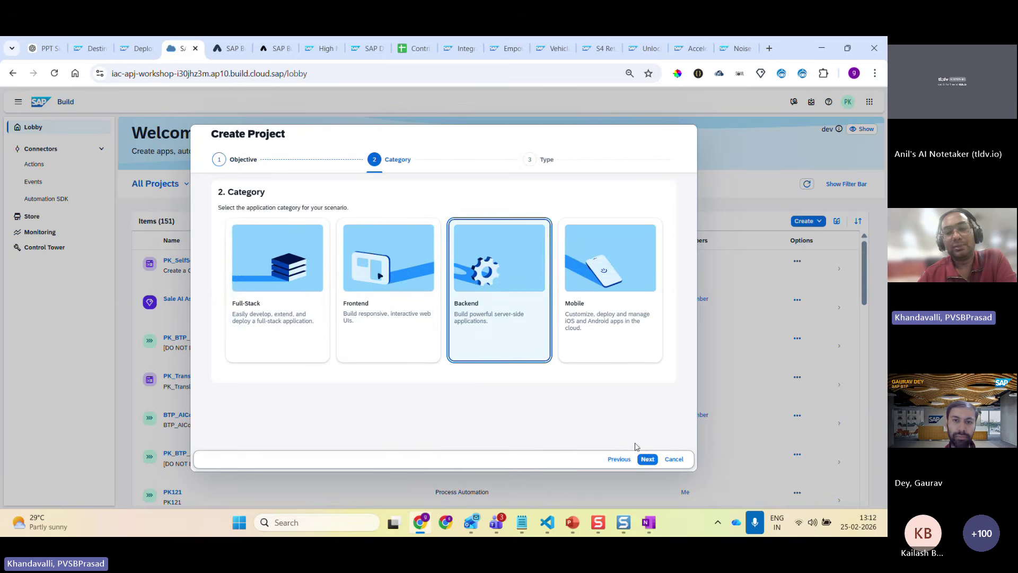
pyautogui.click(647, 459)
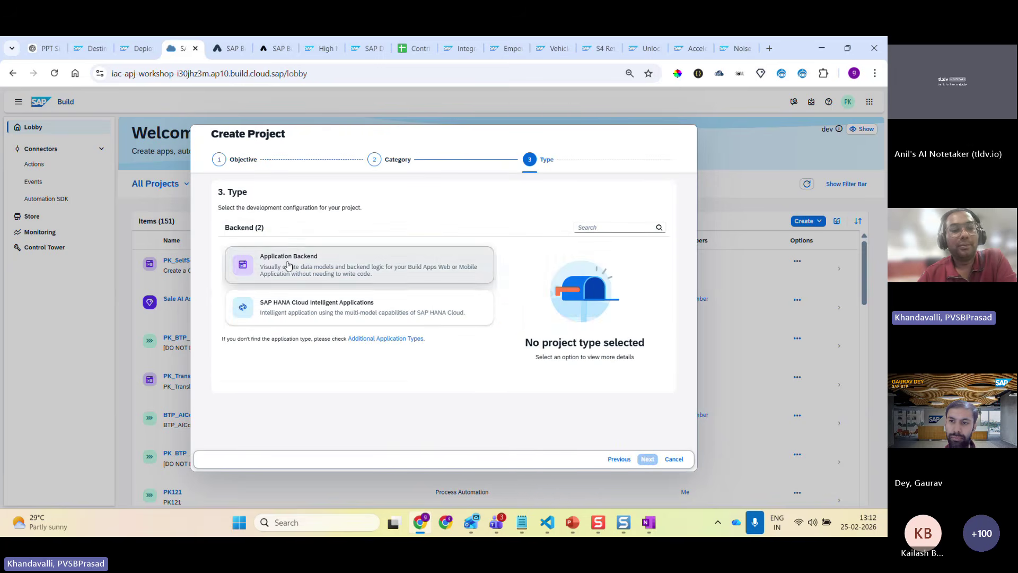
pyautogui.click(291, 280)
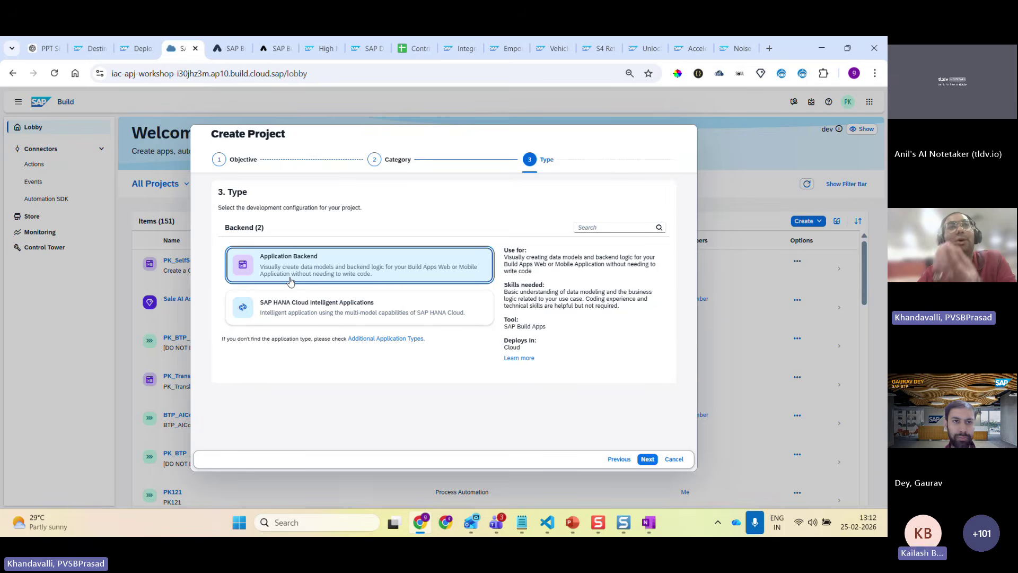
# - Enter delete as both the name and the description of the new backend project, and proceed to the project summary
pyautogui.click(648, 459)
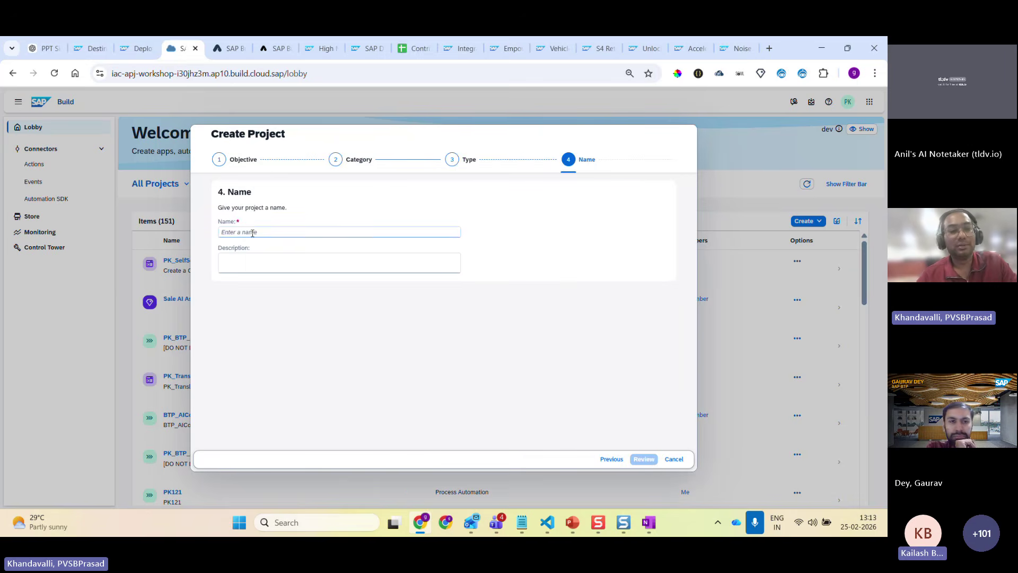
pyautogui.click(250, 232)
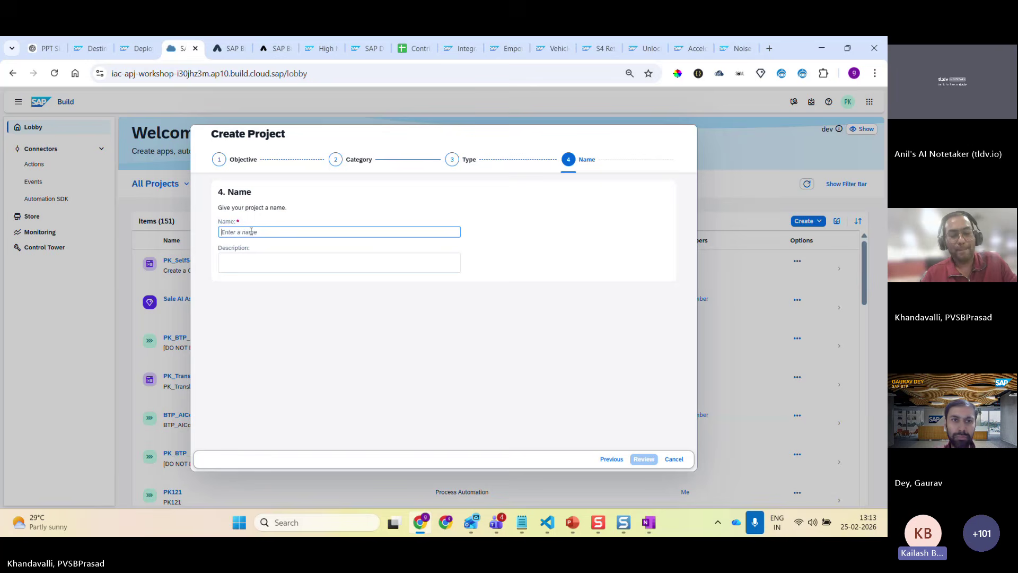
pyautogui.write('Dem')
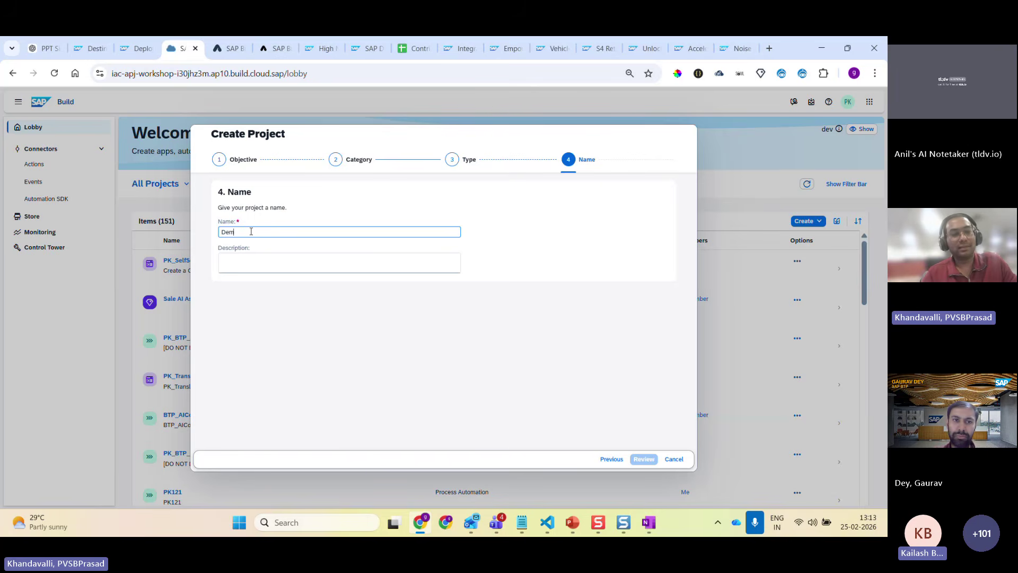
pyautogui.press('BackSpace')
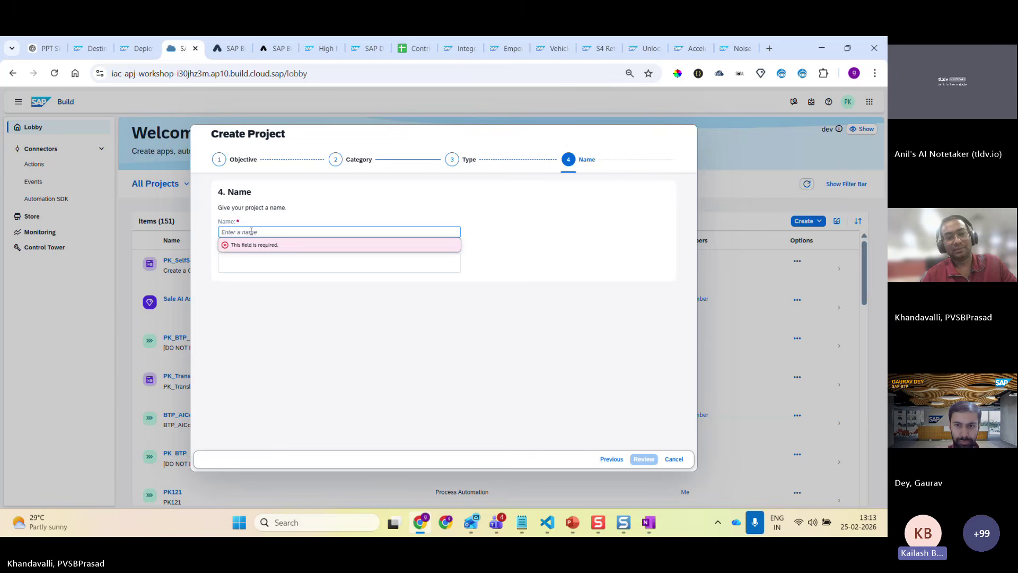
pyautogui.write('delete')
pyautogui.doubleClick(251, 231)
pyautogui.hotkey('ctrl', 'c')
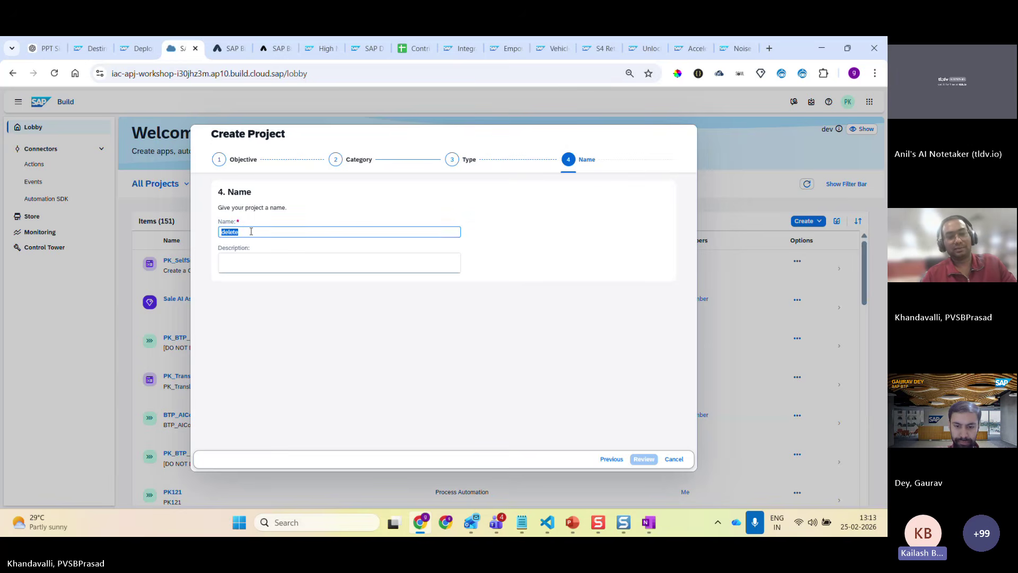
pyautogui.click(262, 259)
pyautogui.hotkey('ctrl', 'v')
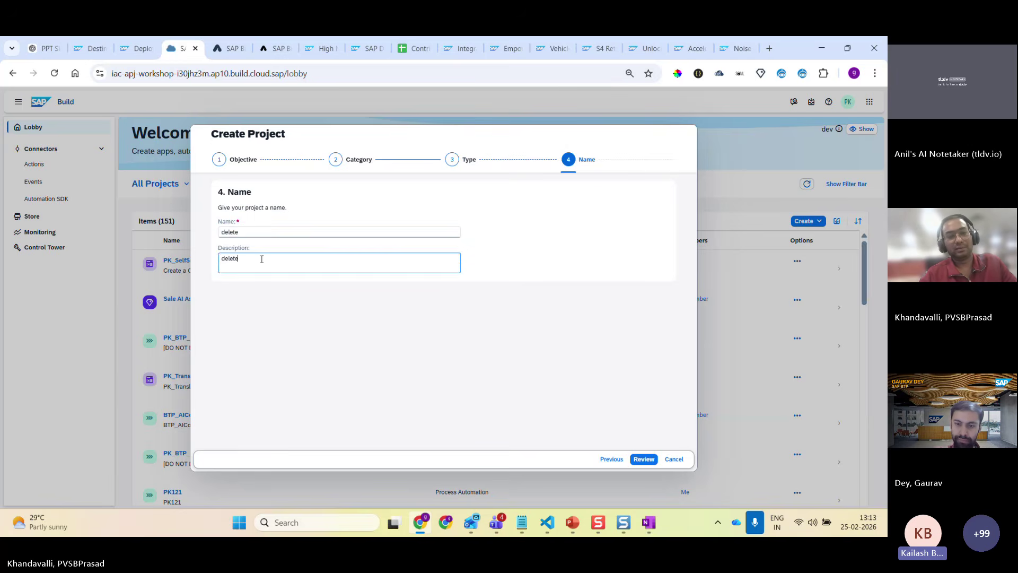
pyautogui.click(642, 458)
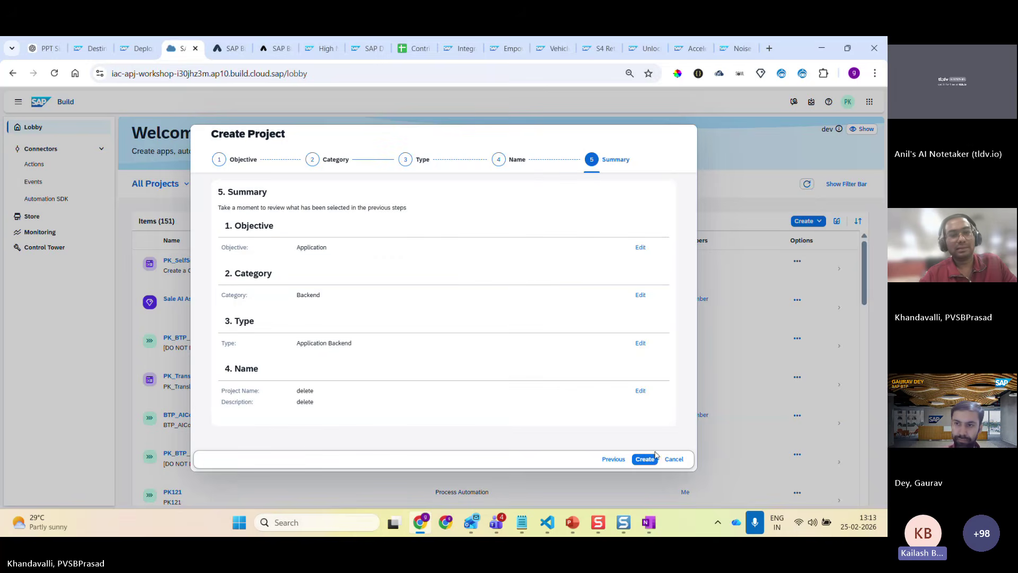
# - Look at the mission's solution diagram in SAP Discovery Center and the blog post on S/4 service order and FSM appointment integration
pyautogui.click(358, 47)
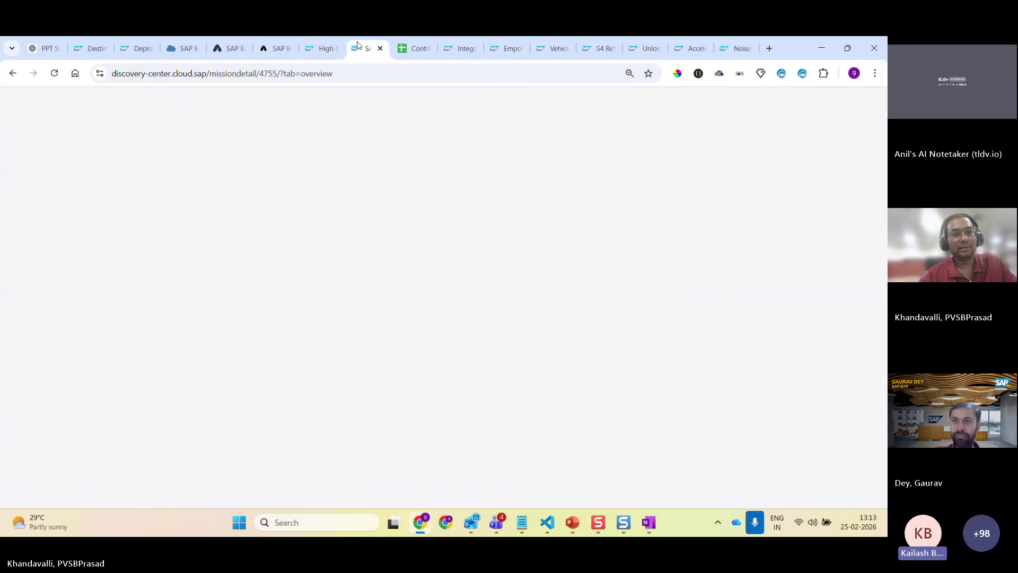
pyautogui.click(318, 42)
pyautogui.click(359, 42)
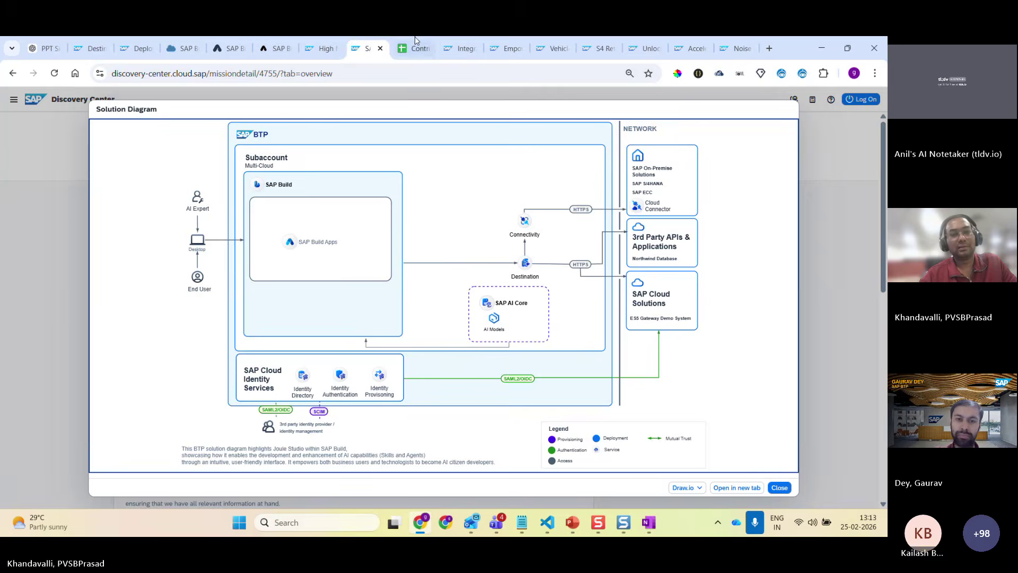
pyautogui.click(462, 47)
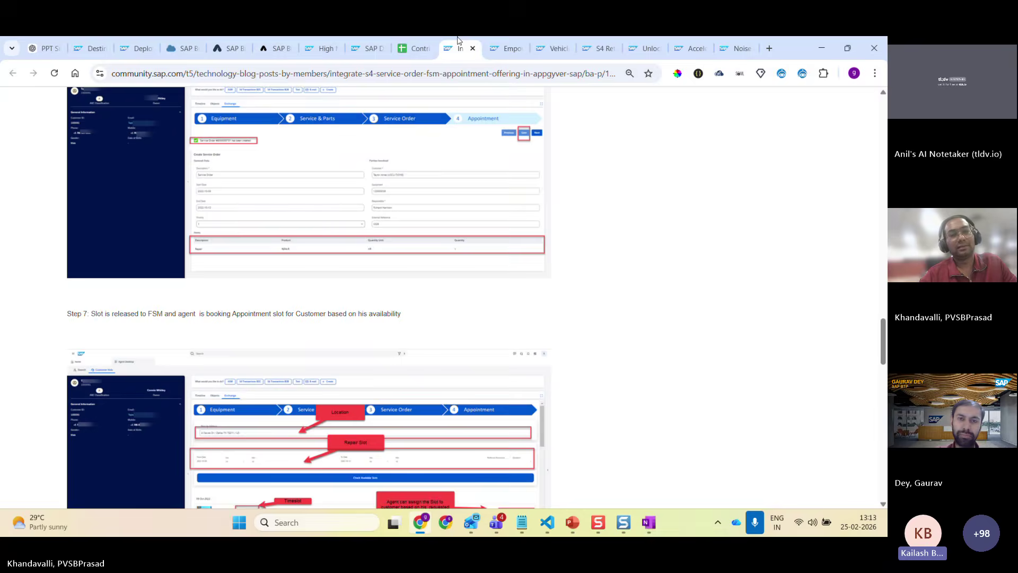
# - Return to the Self Service app preview and upload the image glass broken.jpg from the AMEX1 folder
pyautogui.click(275, 47)
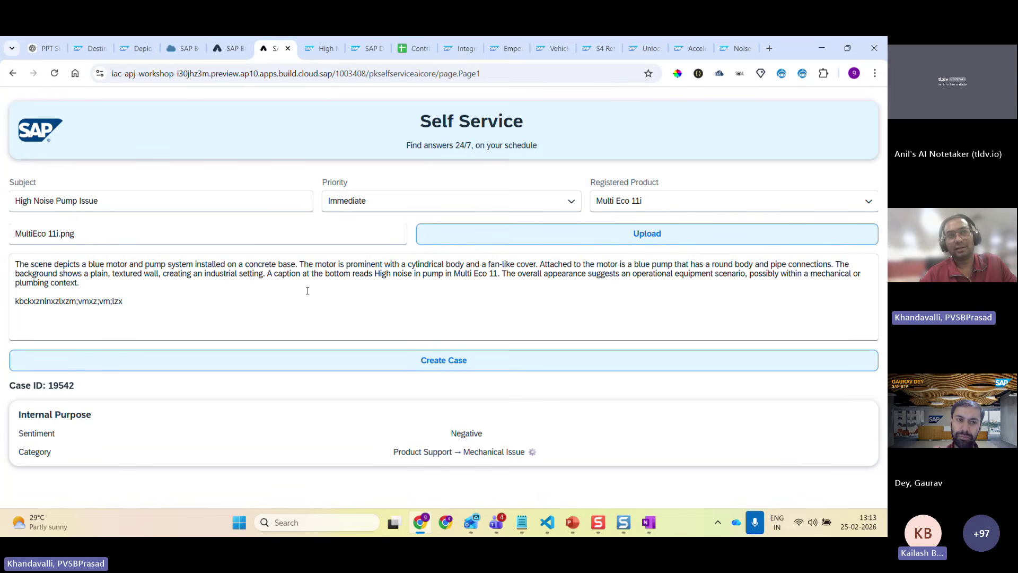
pyautogui.click(460, 237)
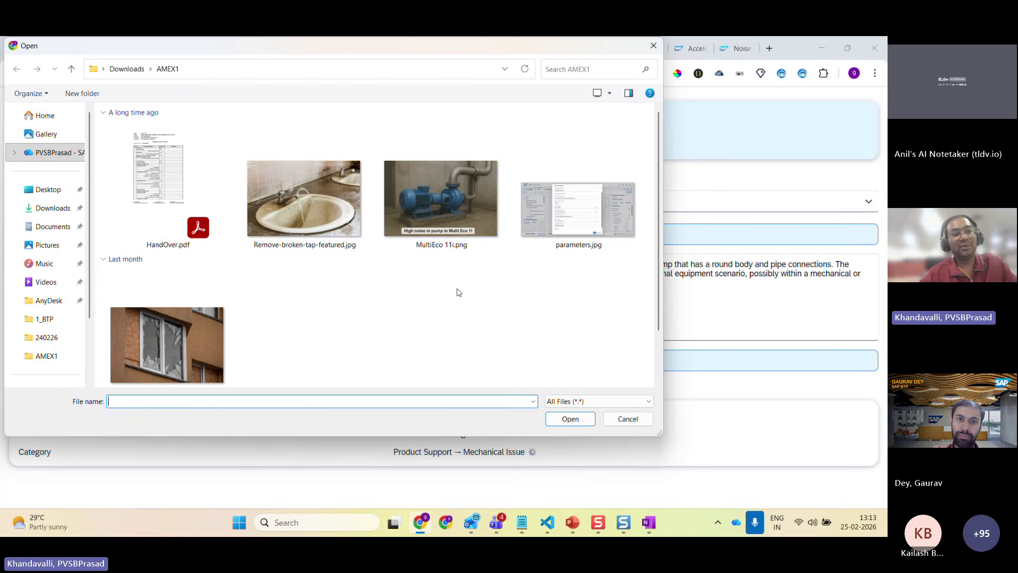
pyautogui.scroll(-1, 459, 293)
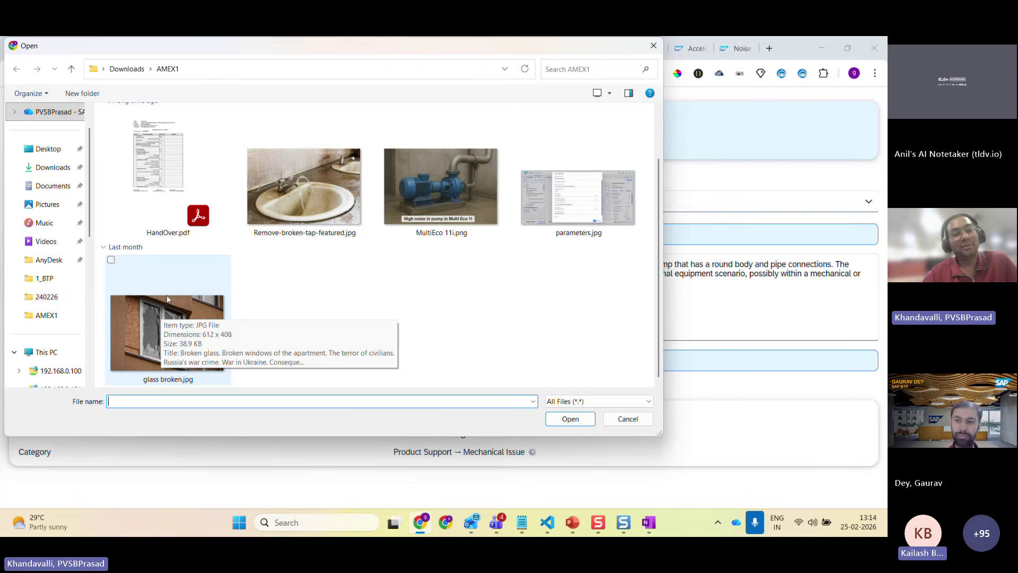
pyautogui.doubleClick(161, 342)
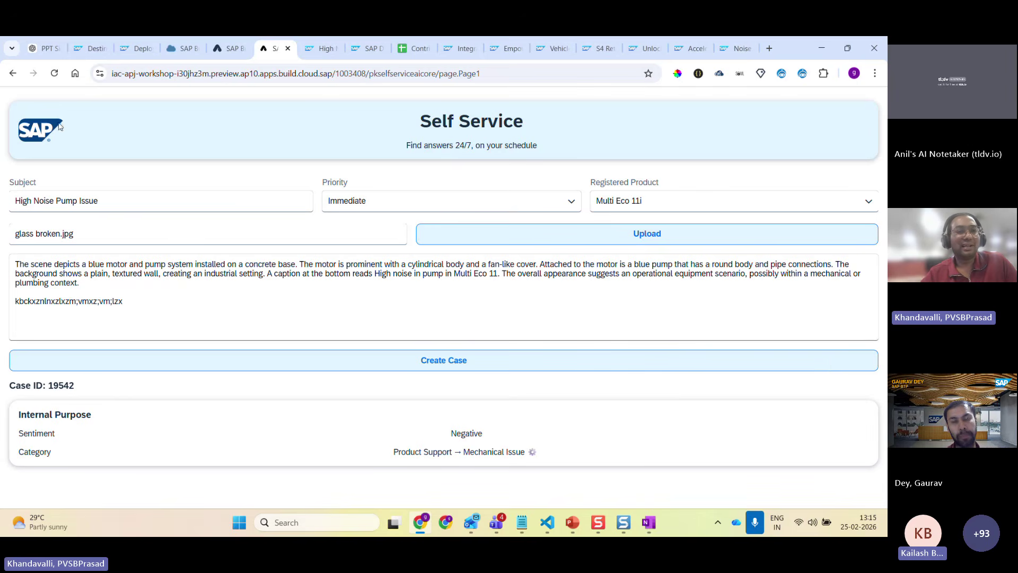
# - In the app editor, show the Upload button's logic on the Create Case page in an enlarged canvas and add an Open page node
pyautogui.click(234, 52)
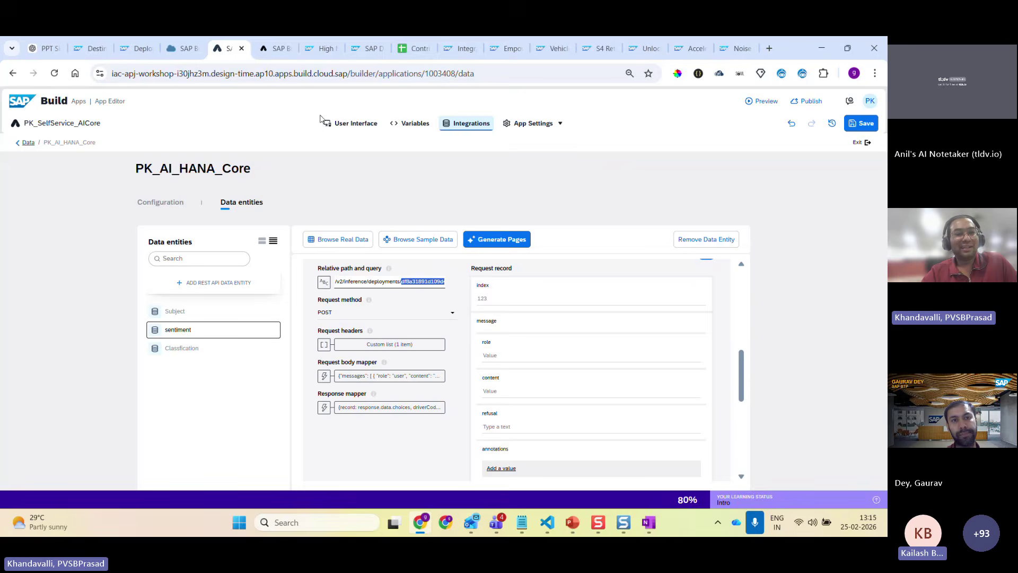
pyautogui.click(358, 125)
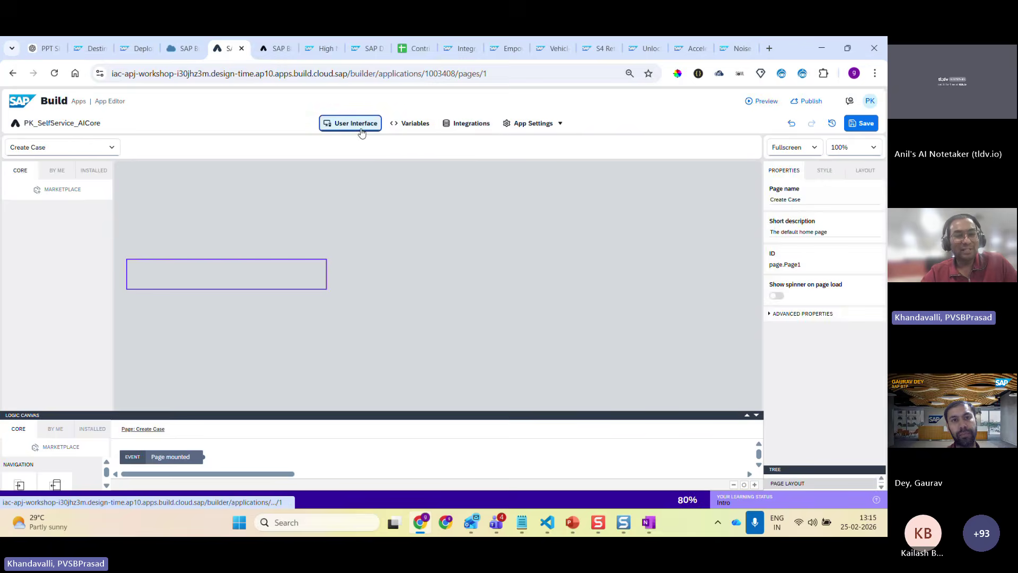
pyautogui.scroll(-3, 415, 306)
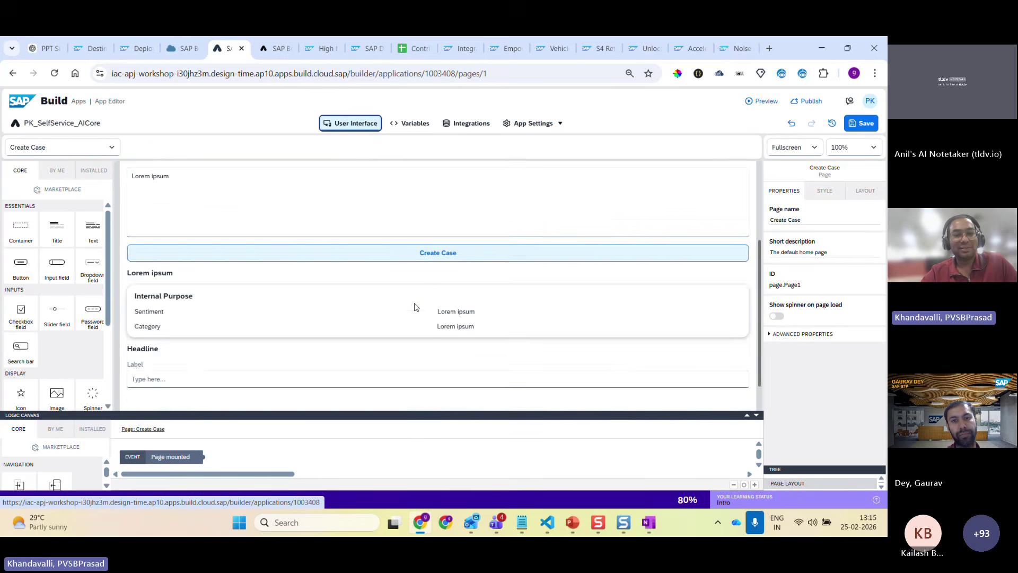
pyautogui.scroll(2, 425, 287)
pyautogui.click(444, 249)
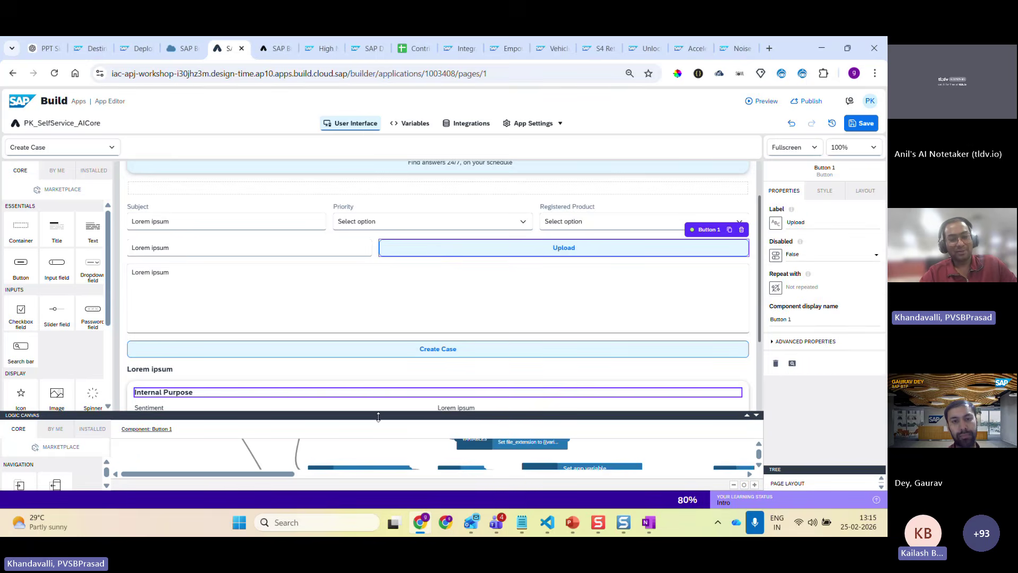
pyautogui.moveTo(378, 417); pyautogui.dragTo(380, 252)
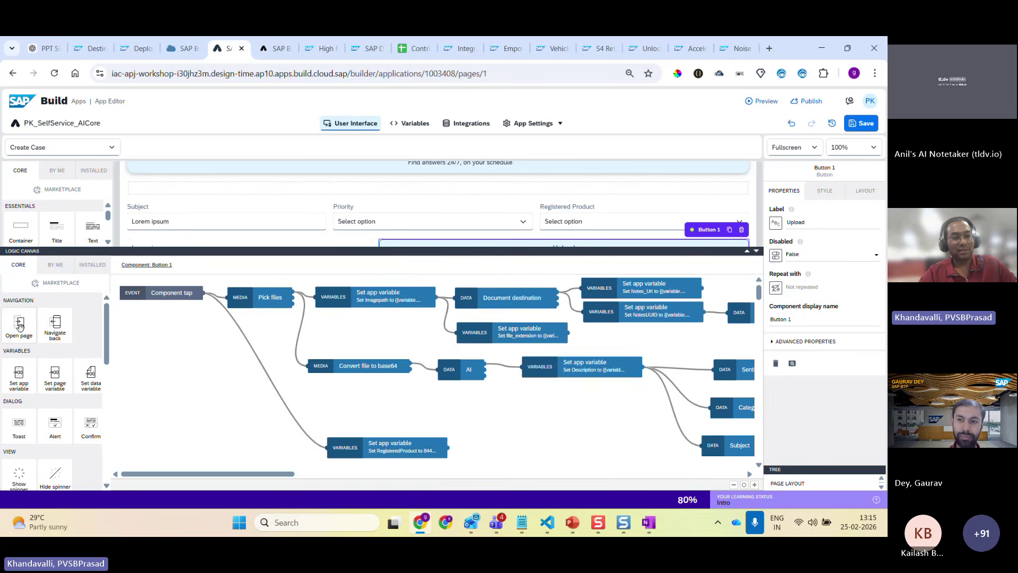
pyautogui.moveTo(19, 324); pyautogui.dragTo(170, 401)
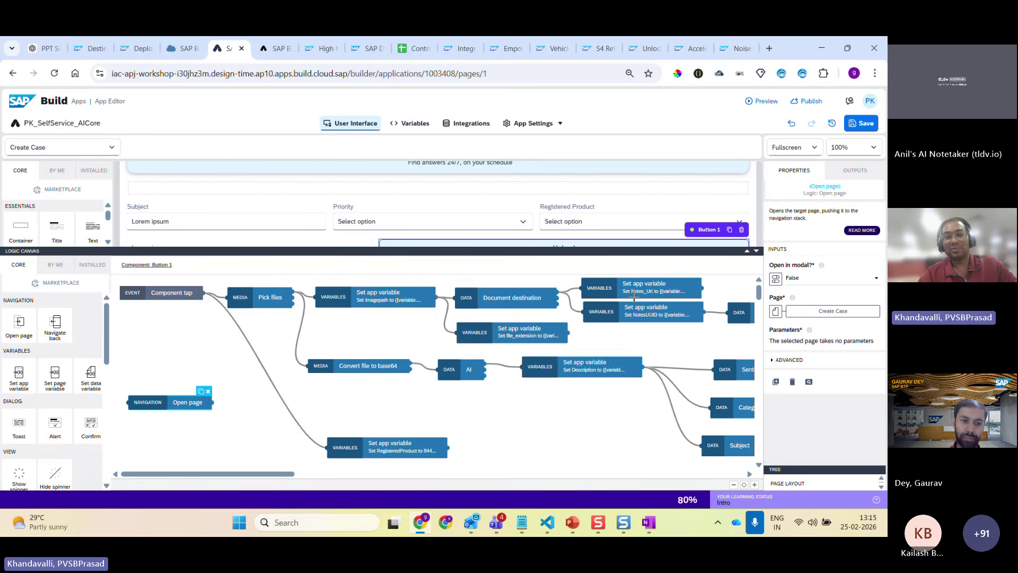
# - Examine the Imagepath variable's assigned formula and the available Pick files outputs, such as the file name, and close the binding without saving
pyautogui.click(377, 306)
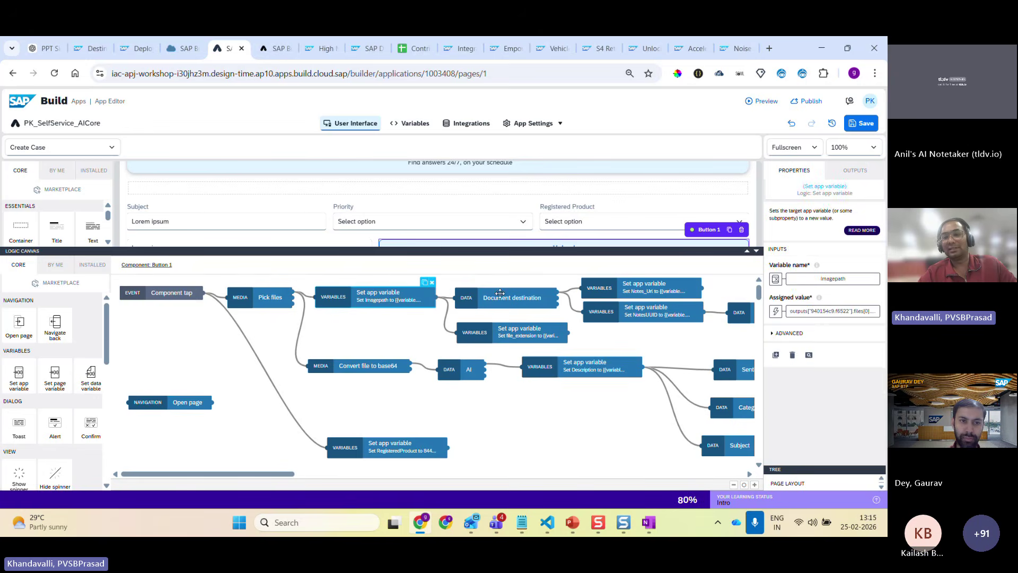
pyautogui.click(825, 312)
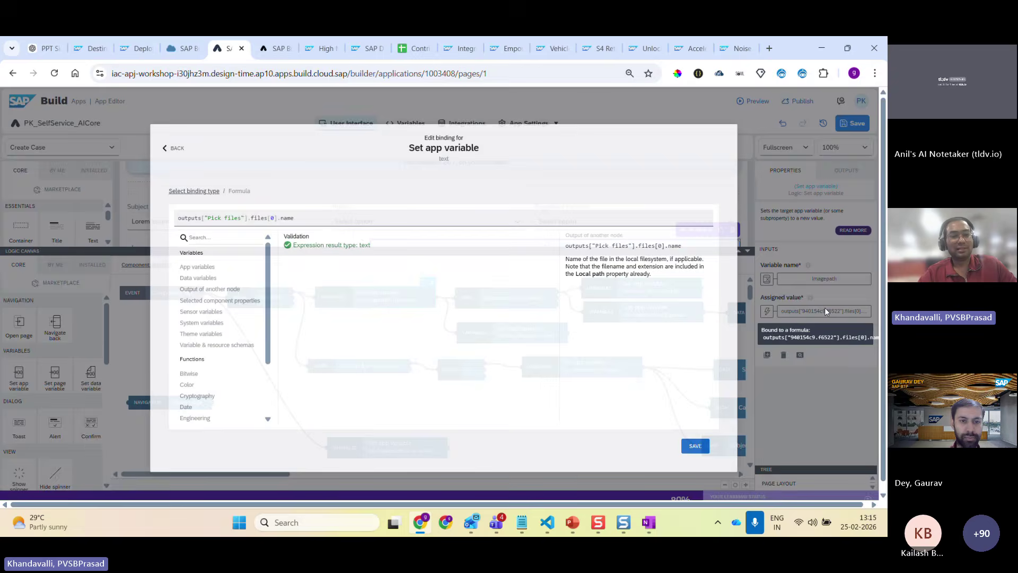
pyautogui.click(208, 289)
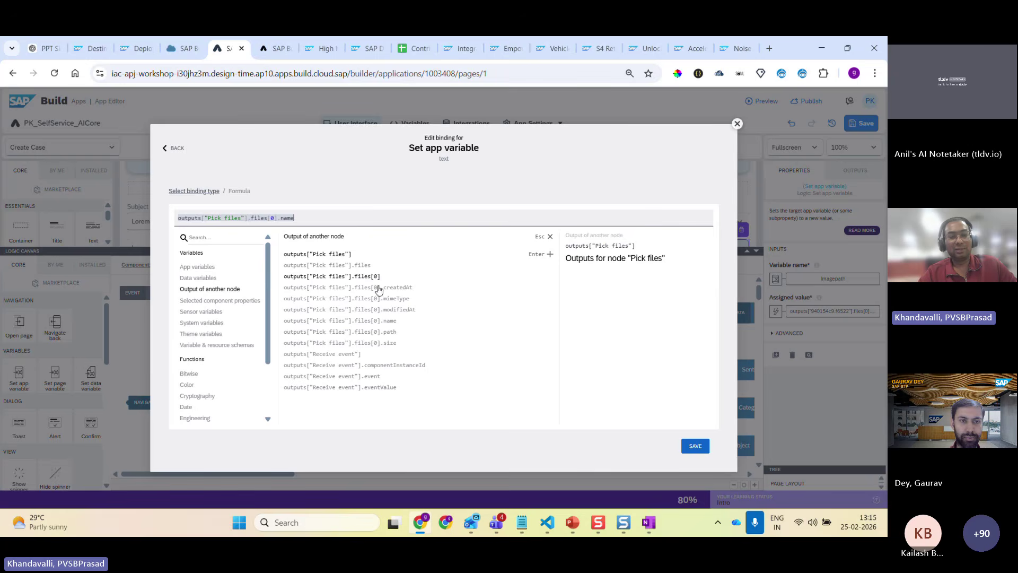
pyautogui.click(371, 321)
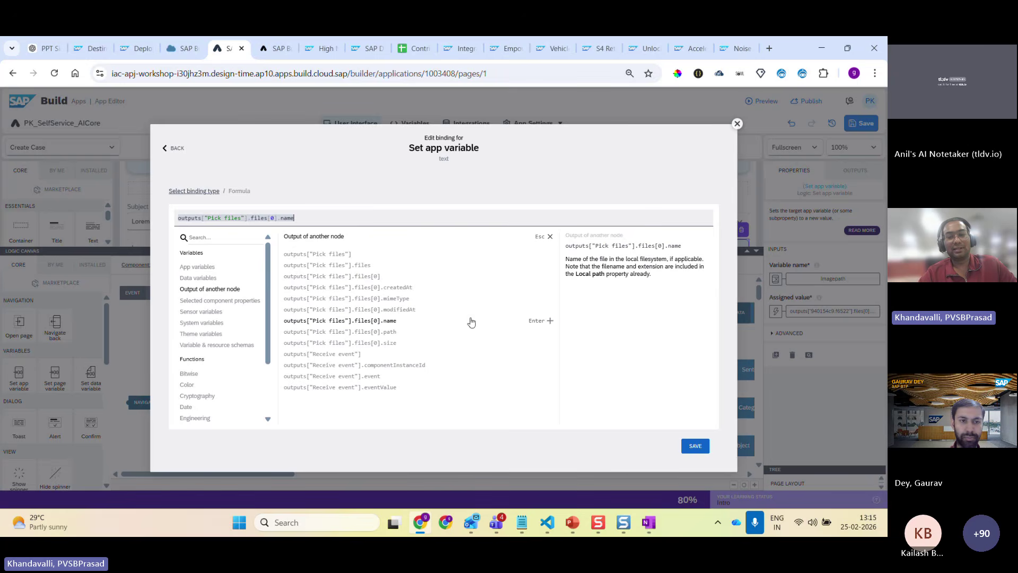
pyautogui.click(551, 323)
pyautogui.click(737, 123)
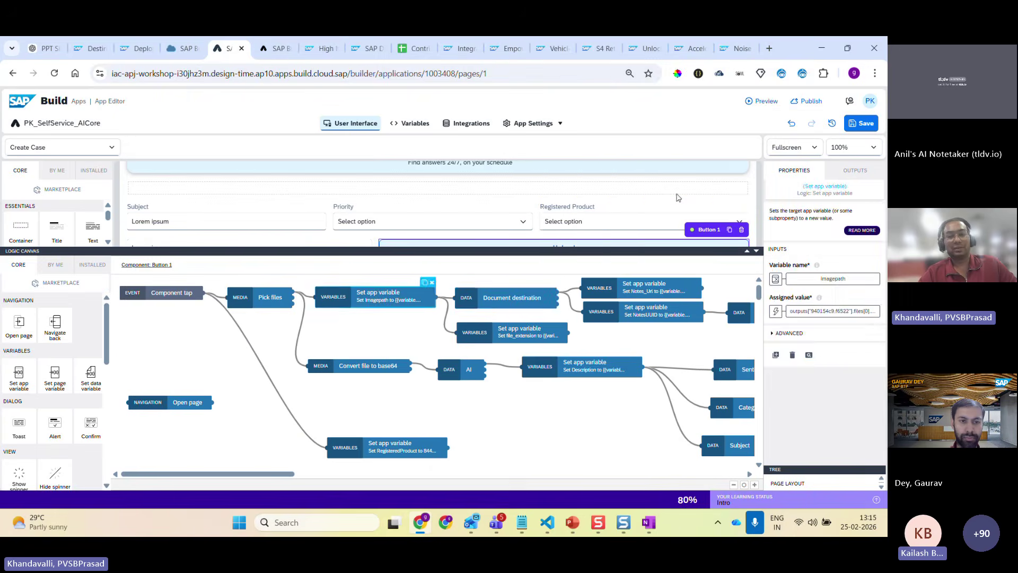
# - Review the Document destination node's settings and the AI node's request body formula in the upload logic
pyautogui.click(511, 297)
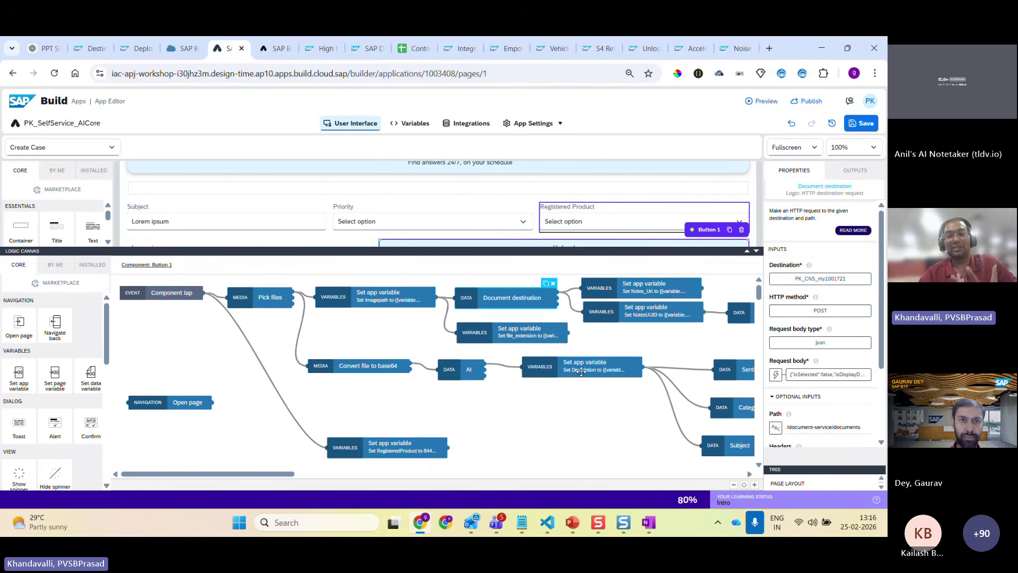
pyautogui.click(461, 369)
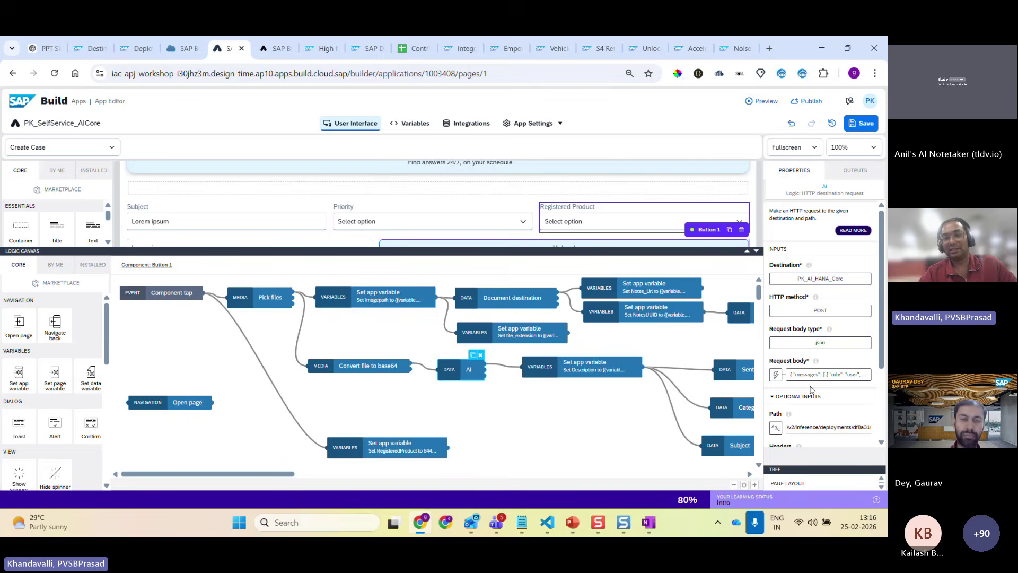
pyautogui.click(790, 372)
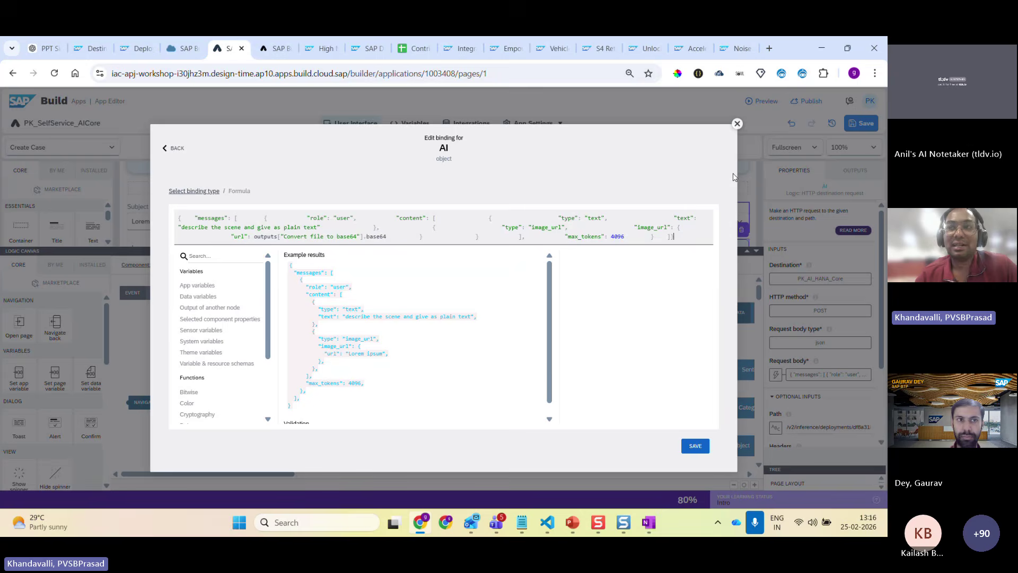
pyautogui.click(736, 125)
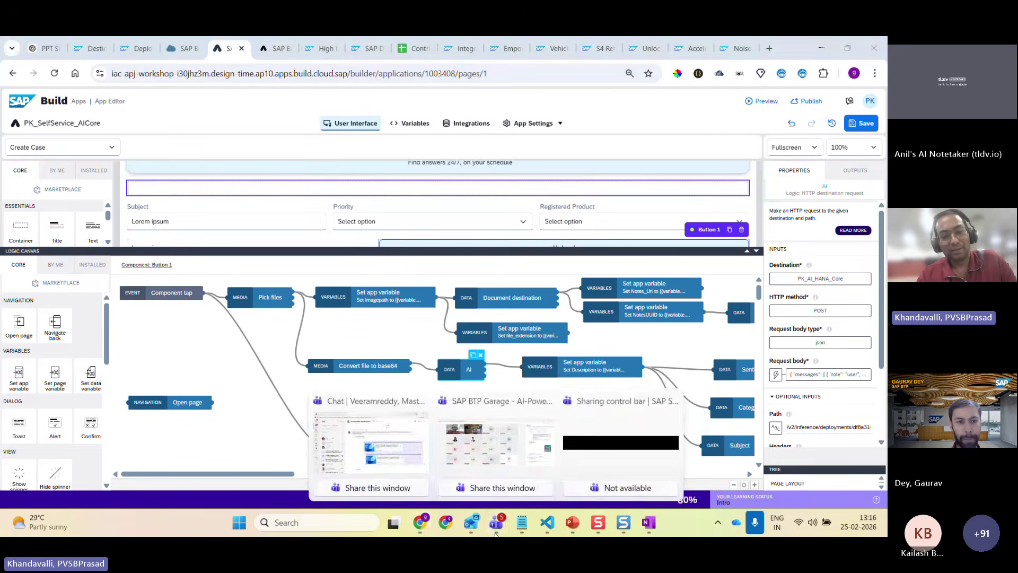
# - Switch to PowerPoint, select the contact information text on the Thank You slide, and return to the Build Apps editor with a smaller logic canvas
pyautogui.moveTo(571, 524)
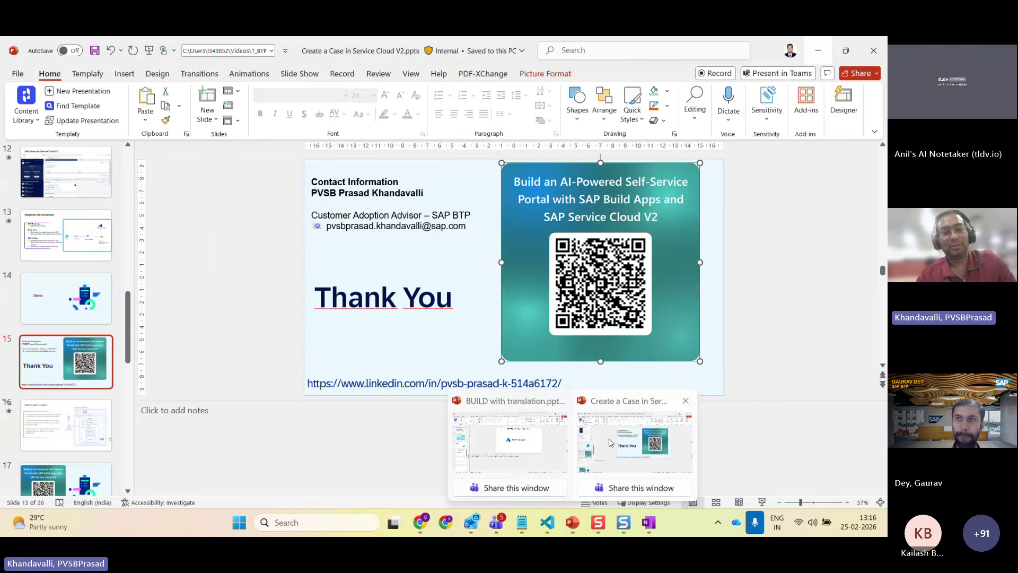
pyautogui.click(610, 442)
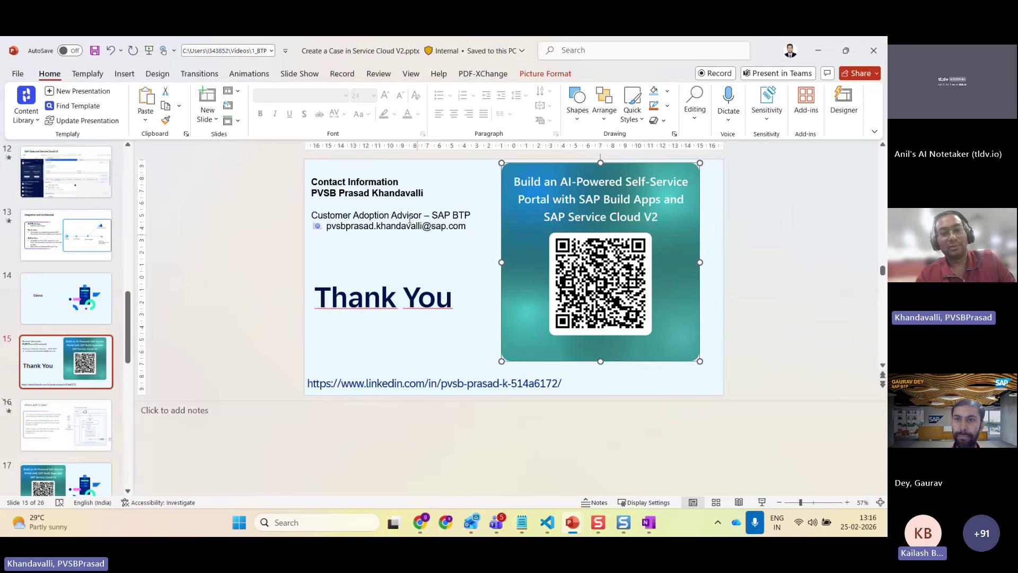
pyautogui.click(405, 228)
pyautogui.hotkey('ctrl', 'a')
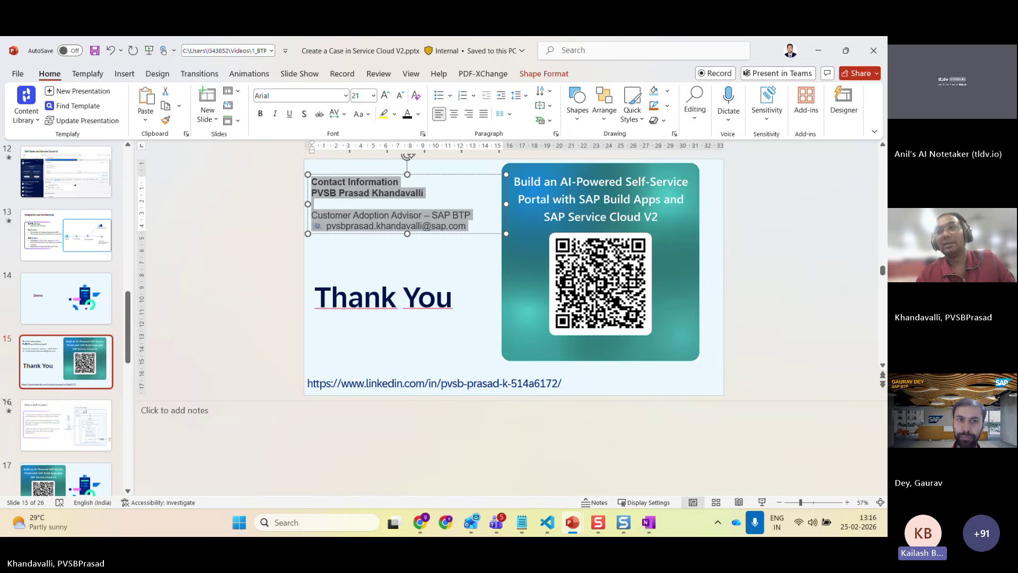
pyautogui.hotkey('alt', 'Tab')
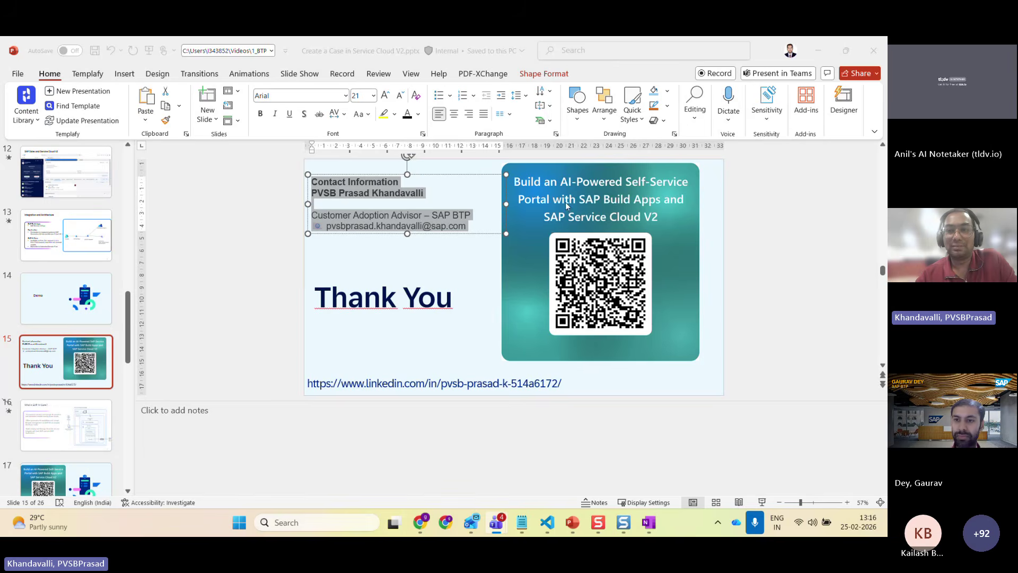
pyautogui.click(819, 52)
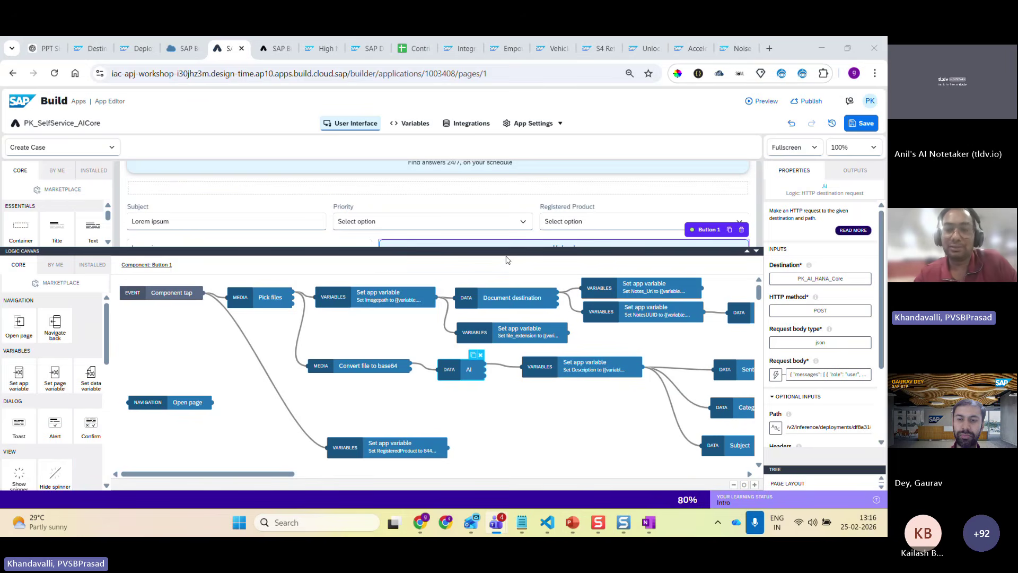
pyautogui.moveTo(510, 249); pyautogui.dragTo(513, 305)
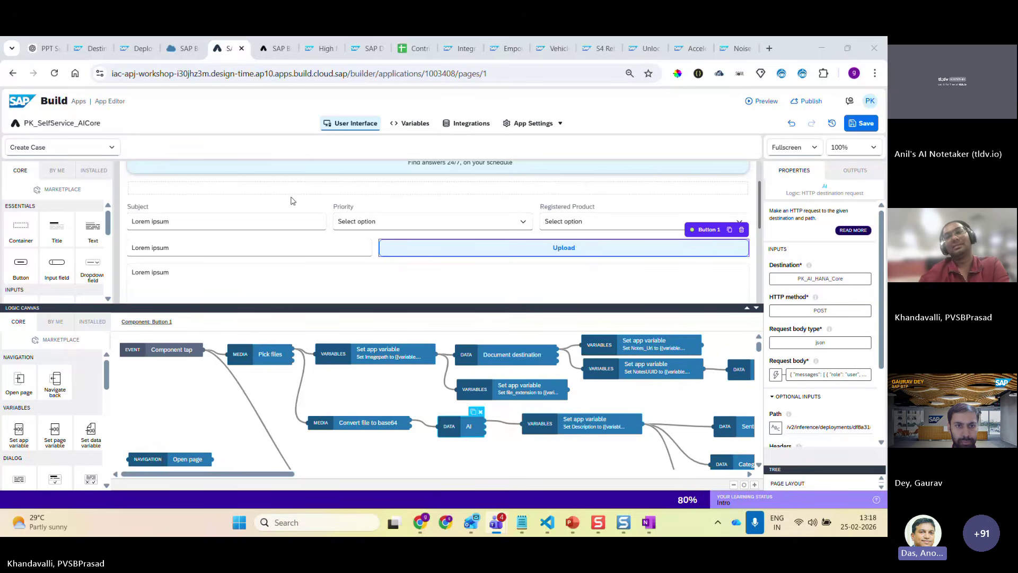
# - Open the Build and Deploy page for the PK_SelfService_AICore project from its publishing options
pyautogui.click(810, 104)
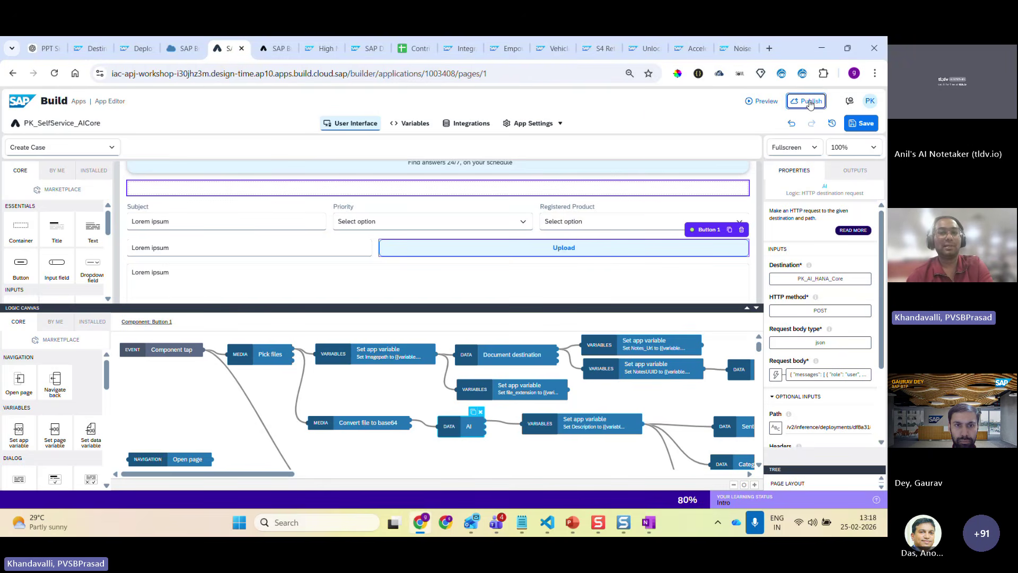
pyautogui.click(810, 102)
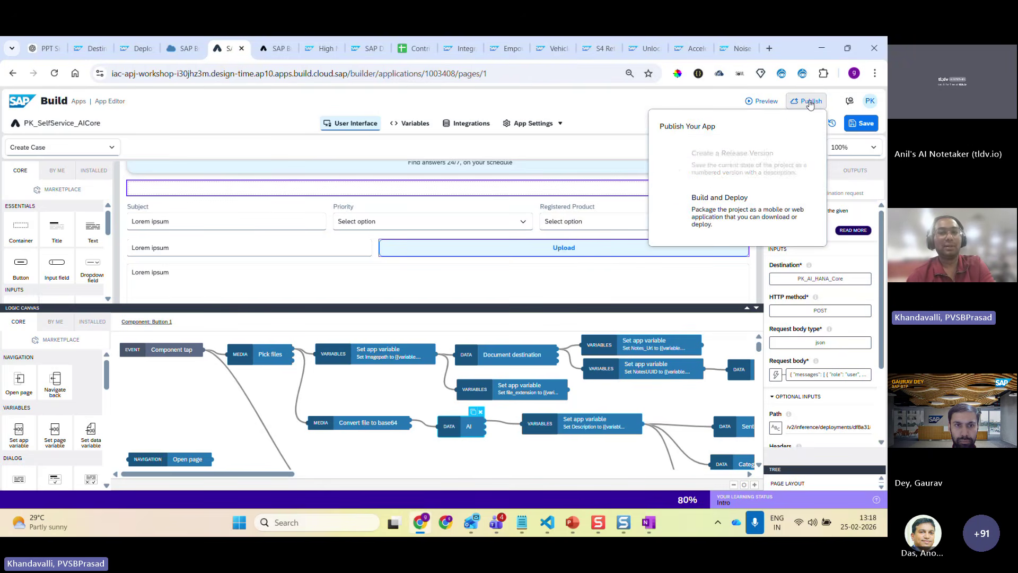
pyautogui.click(744, 212)
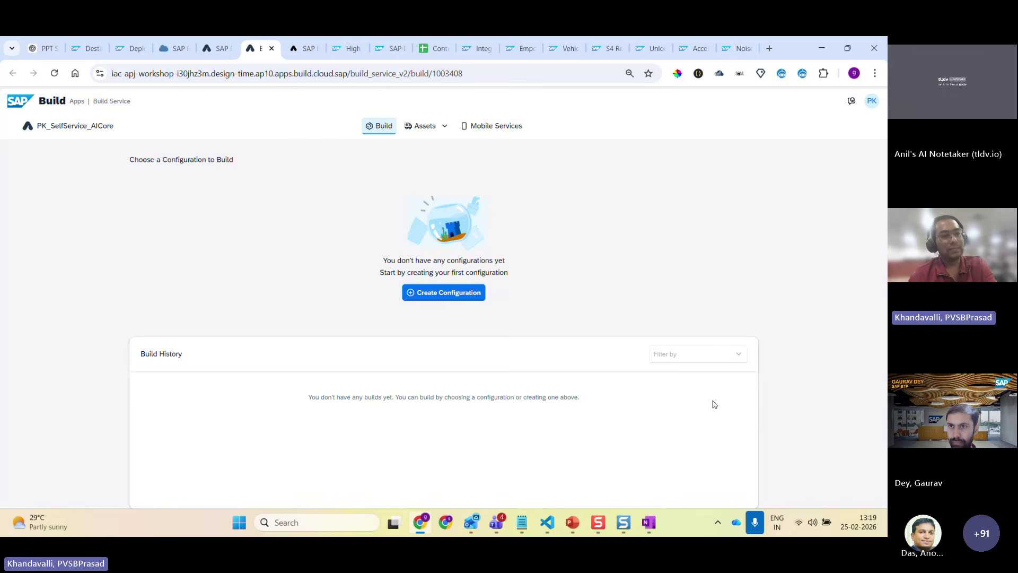
# - Switch to BTP Cockpit, list the subaccount's HTML5 applications, and launch buildapps30324 to show its Search Supplier and Show all Supplier options
pyautogui.click(85, 53)
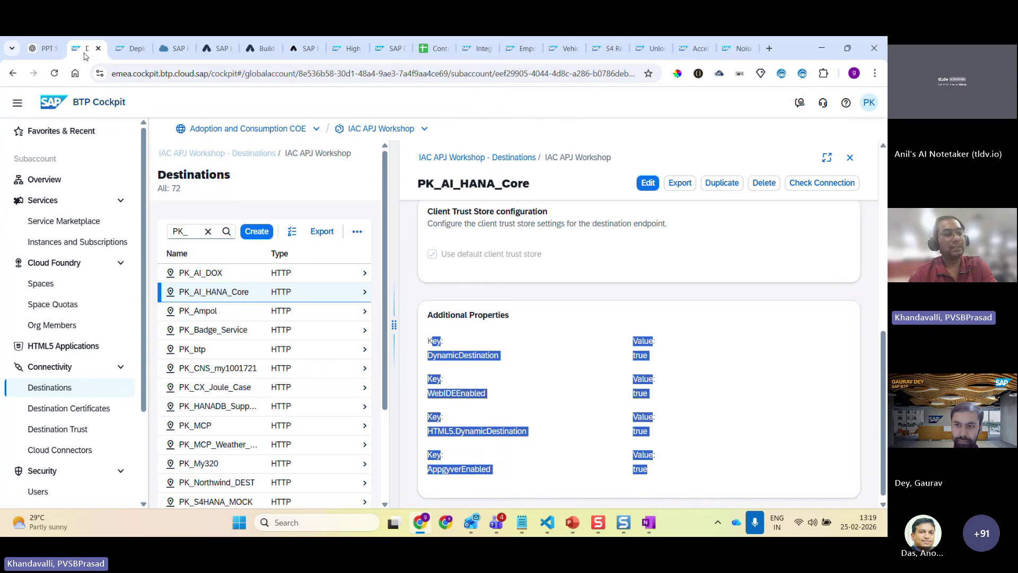
pyautogui.click(52, 347)
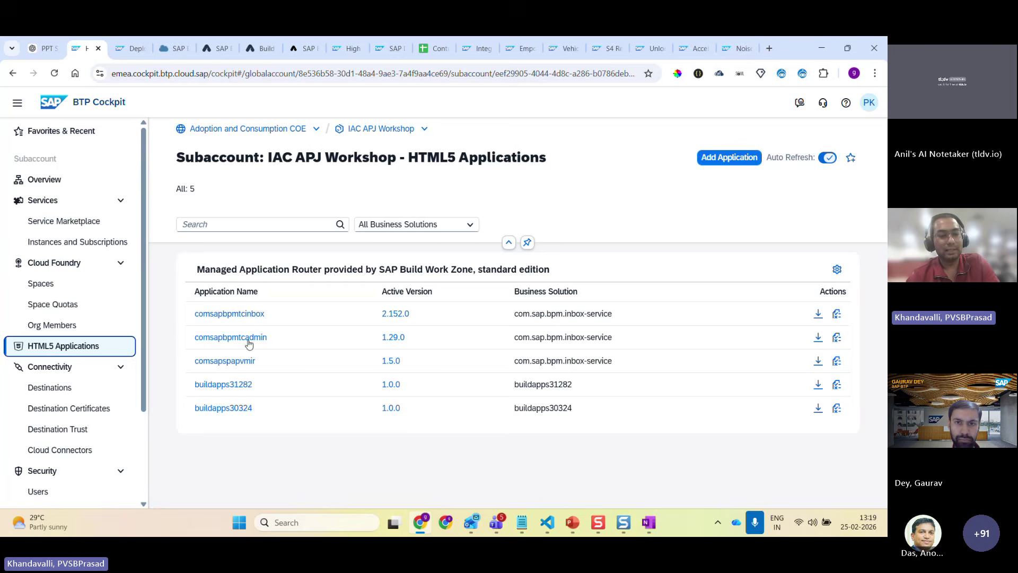
pyautogui.click(226, 410)
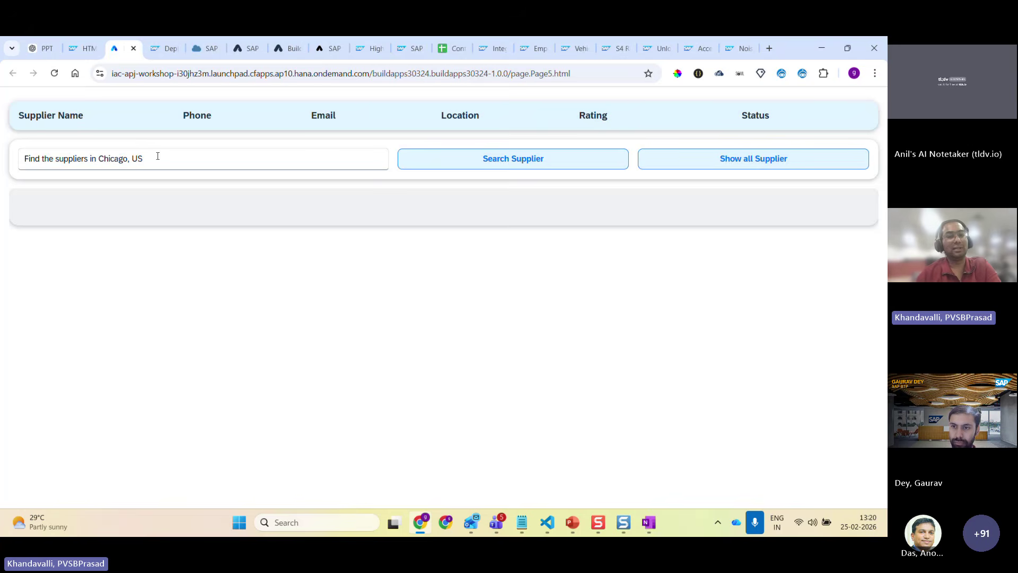
pyautogui.click(458, 167)
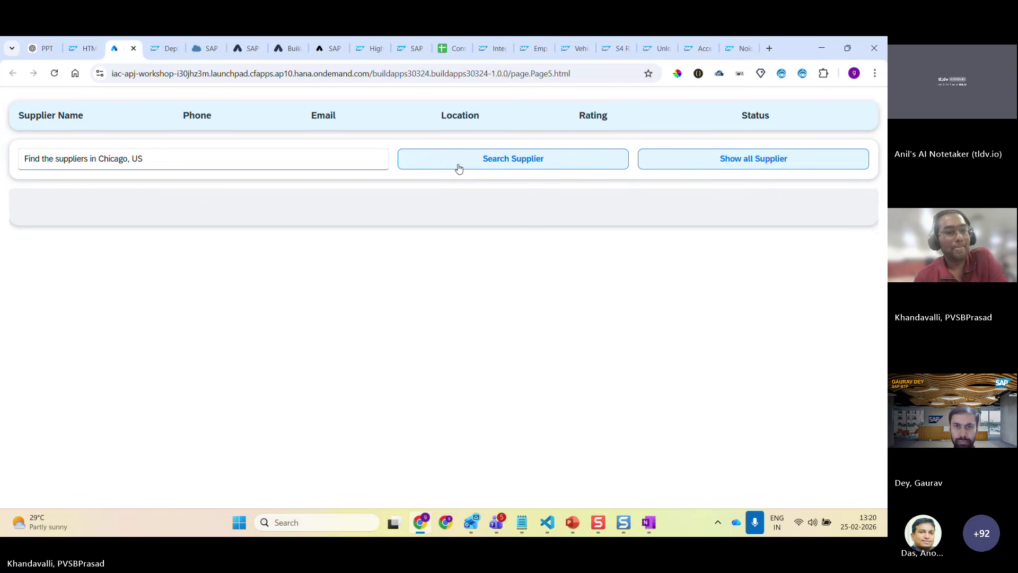
pyautogui.click(725, 165)
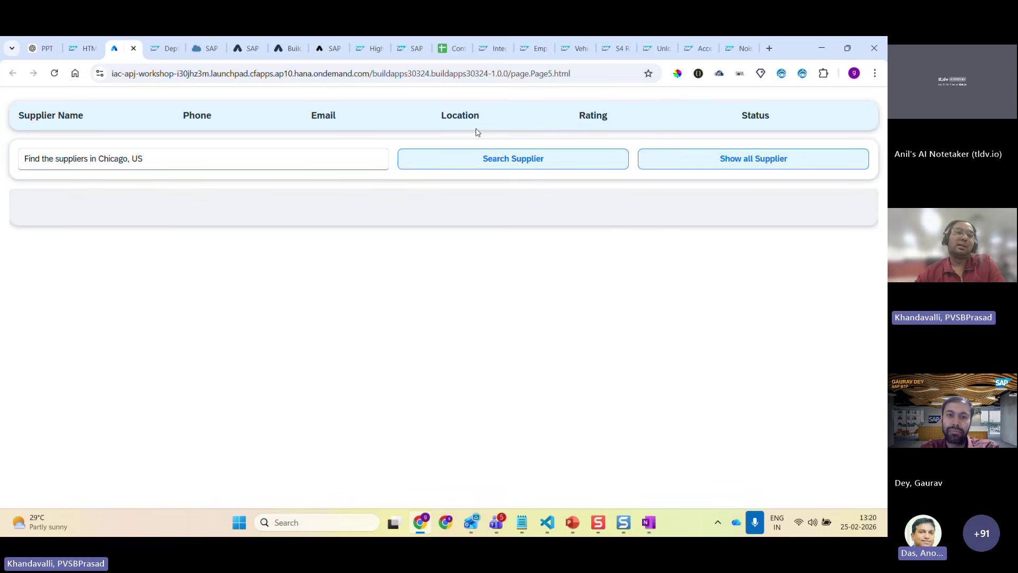
# - Return to BTP Cockpit and open the user list under the IAC APJ Workshop subaccount's security settings
pyautogui.click(86, 55)
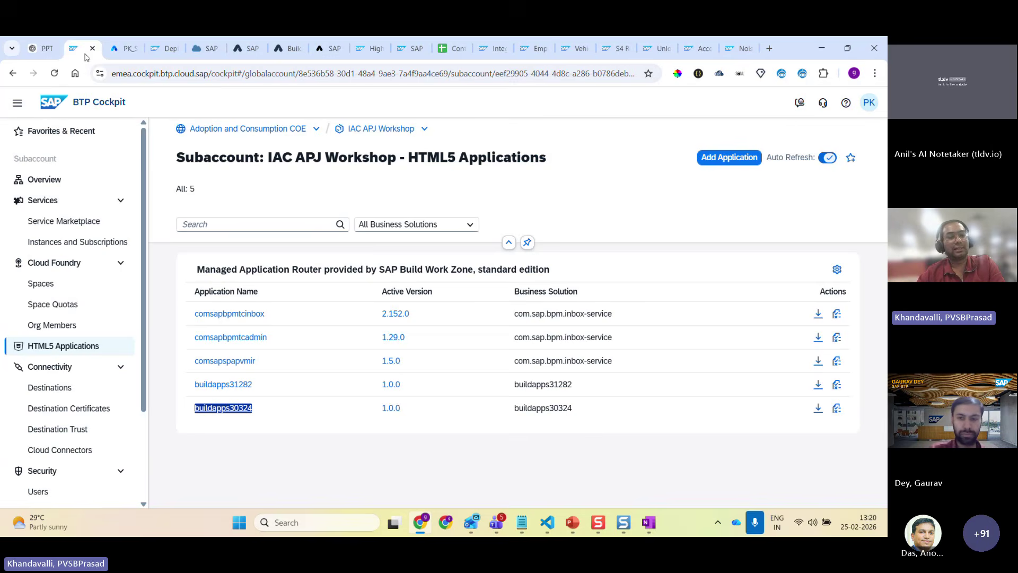
pyautogui.scroll(-2, 37, 350)
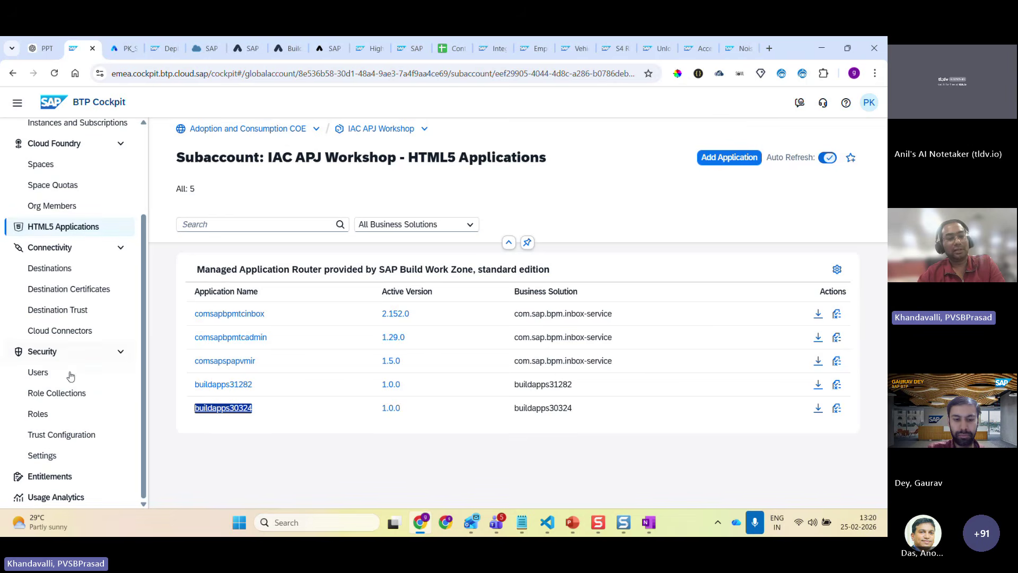
pyautogui.click(51, 374)
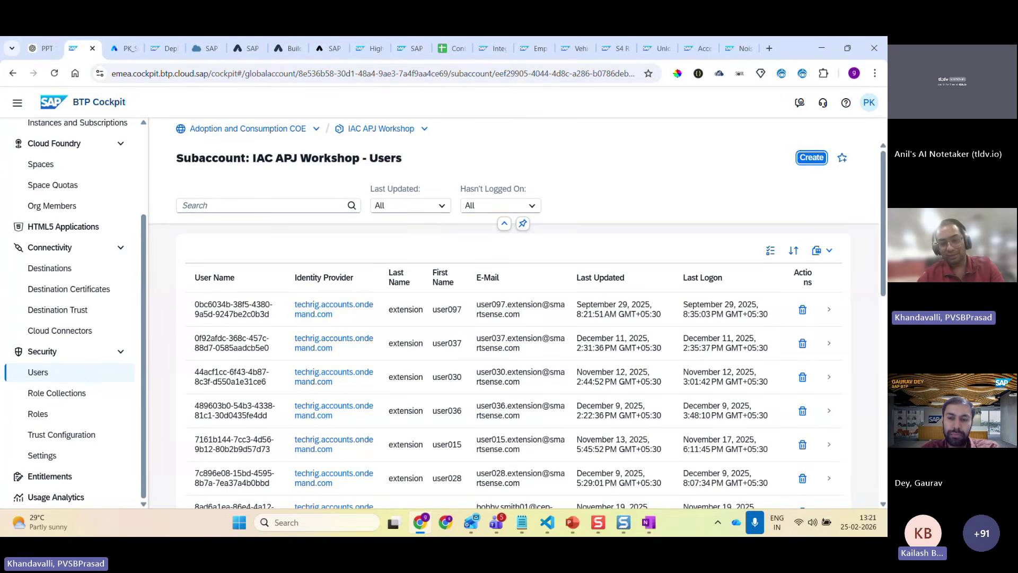
pyautogui.moveTo(572, 529)
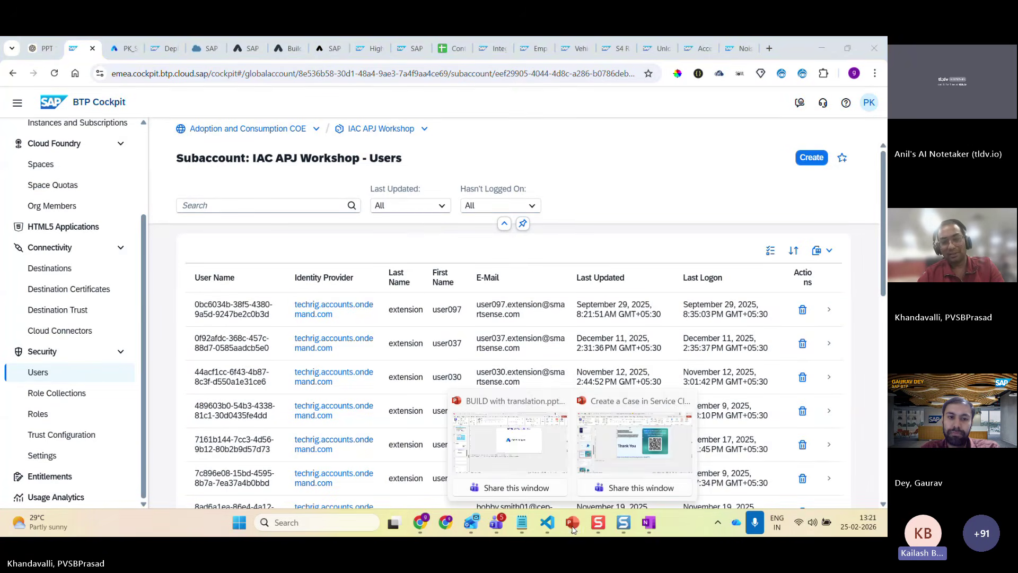